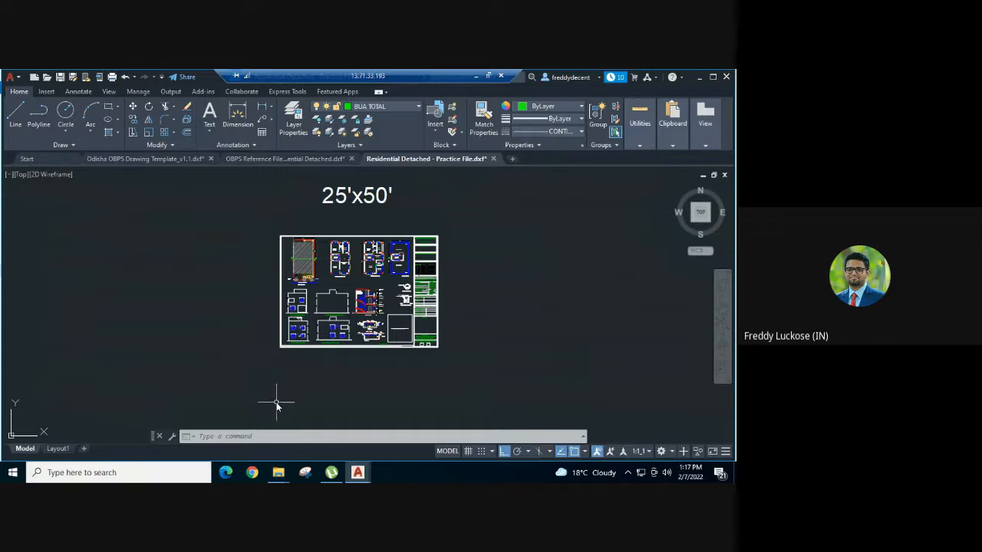
pyautogui.scroll(4, 305, 203)
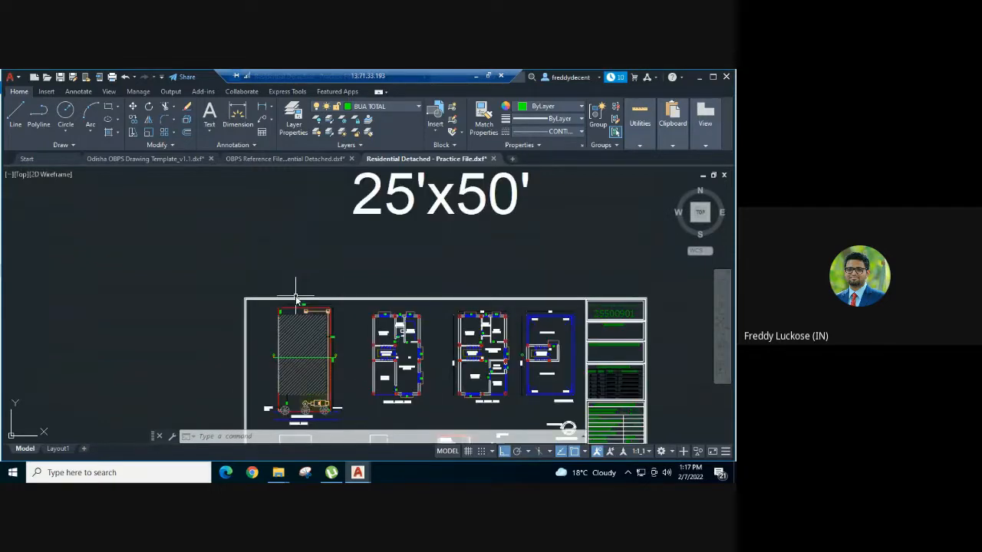
pyautogui.moveTo(255, 314); pyautogui.dragTo(232, 245, button='middle')
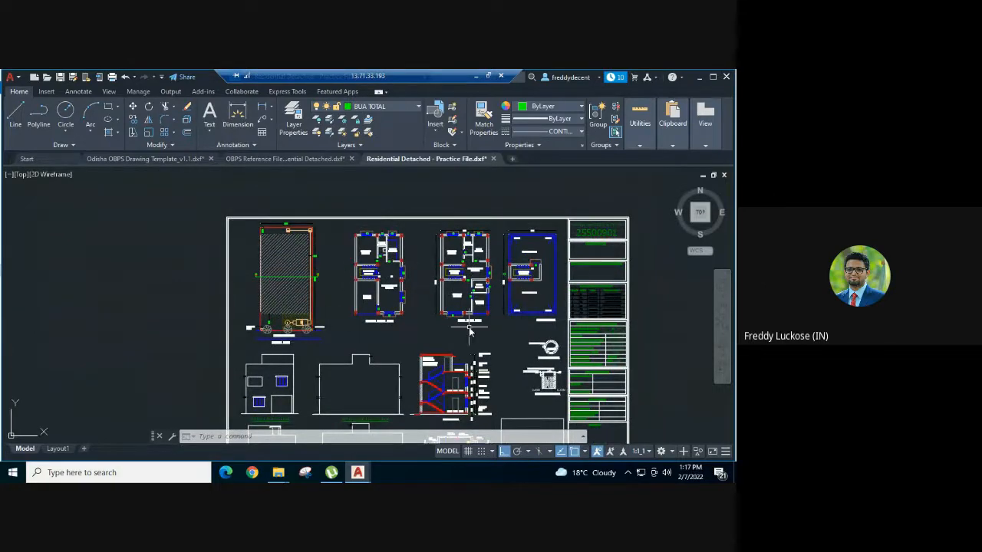
pyautogui.scroll(-2, 307, 228)
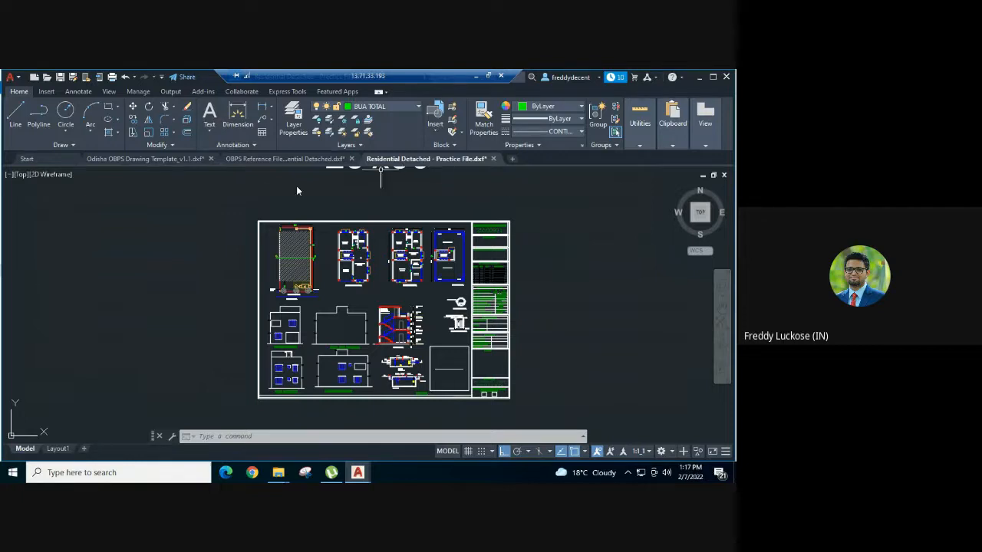
# Step: Copy the red PLAN INFO text from the OBPS reference drawing and paste it below the sheets
pyautogui.click(261, 159)
pyautogui.scroll(-4, 183, 247)
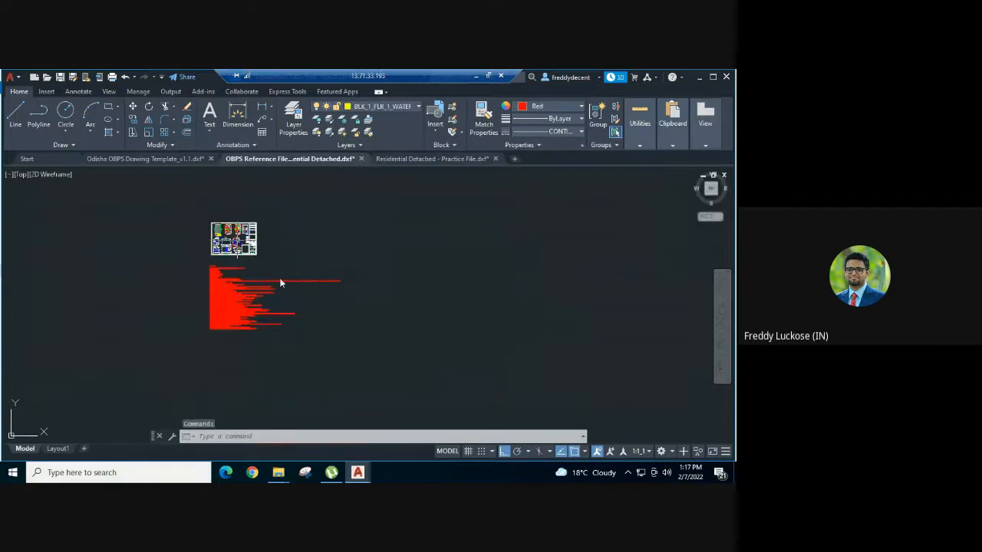
pyautogui.click(292, 272)
pyautogui.click(192, 317)
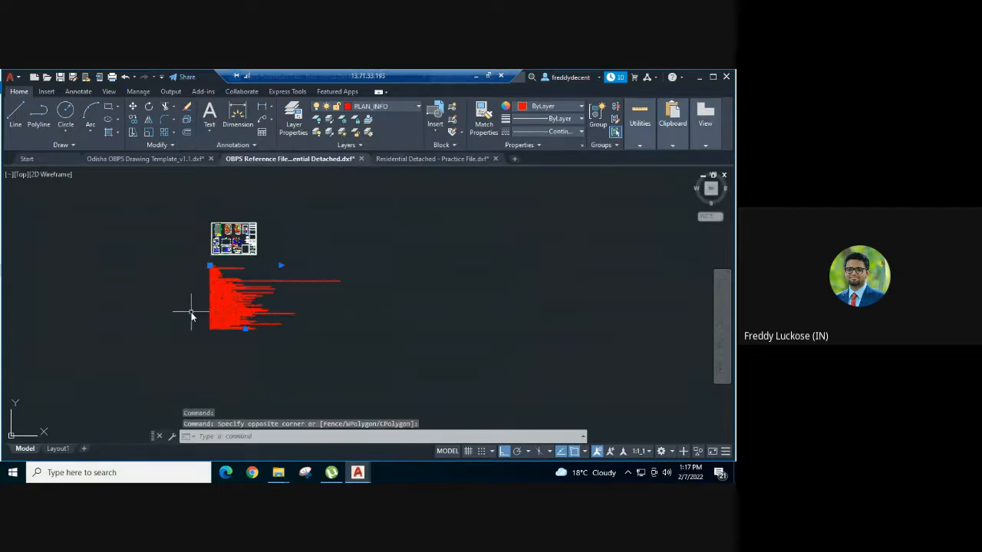
pyautogui.hotkey('ctrl', 'c')
pyautogui.click(418, 159)
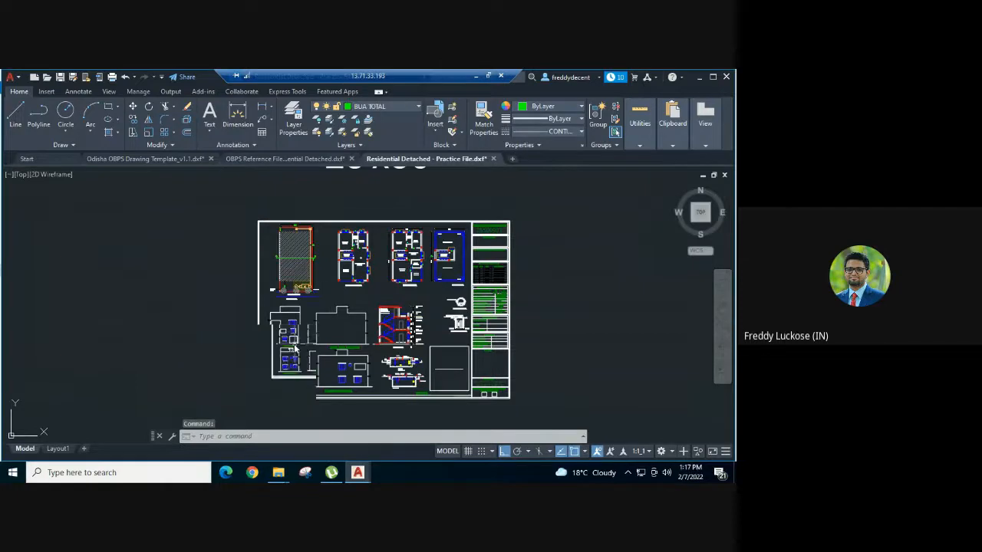
pyautogui.scroll(-3, 291, 322)
pyautogui.hotkey('ctrl', 'v')
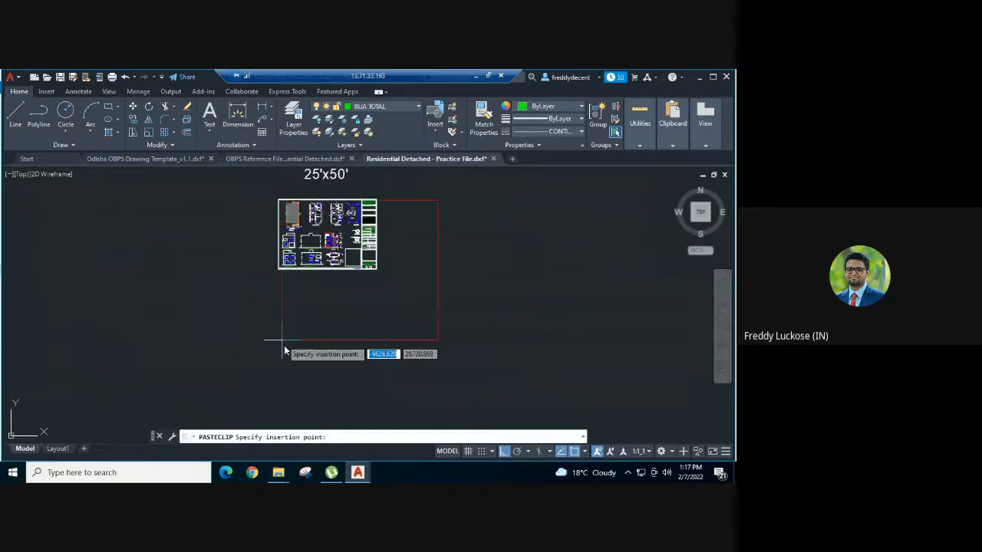
pyautogui.moveTo(281, 405); pyautogui.dragTo(277, 343, button='middle')
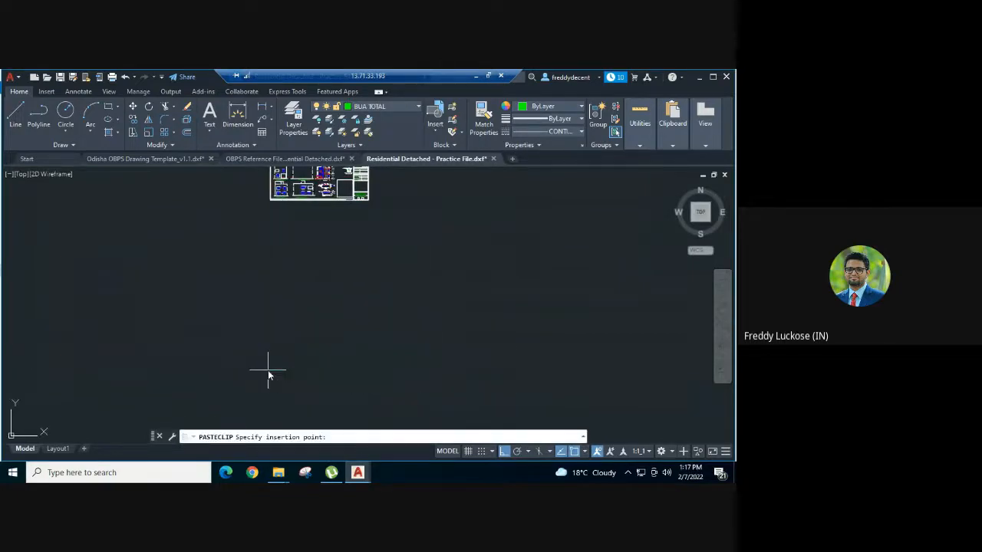
pyautogui.click(268, 370)
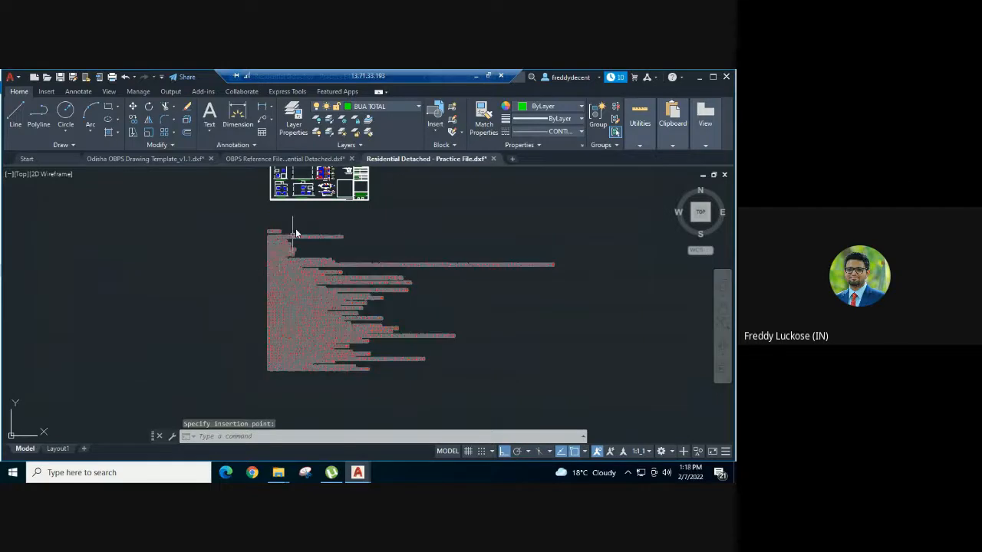
# Step: Dismiss the notifications and review the pasted PLAN INFO text, including PLOT_AREA_M2=116.12
pyautogui.scroll(2, 295, 229)
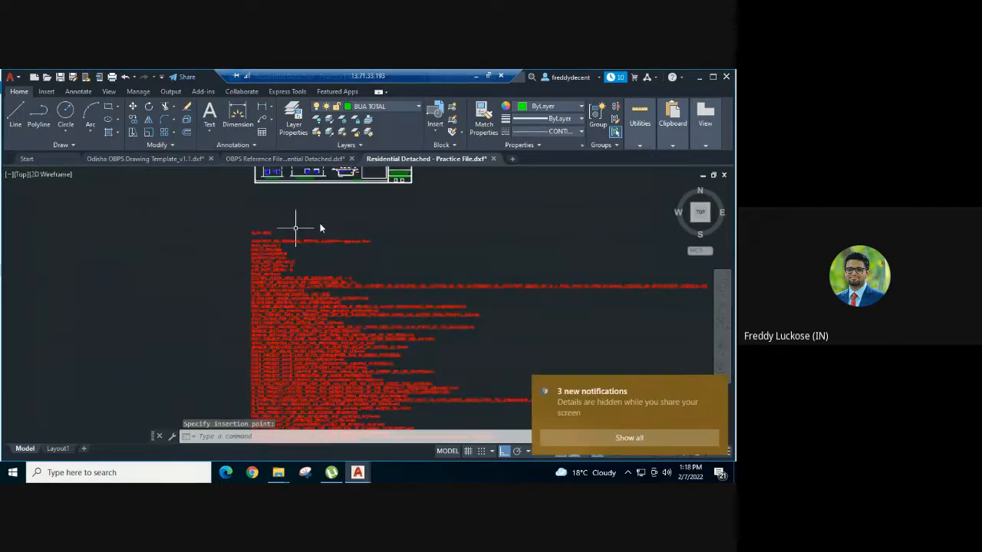
pyautogui.scroll(2, 296, 229)
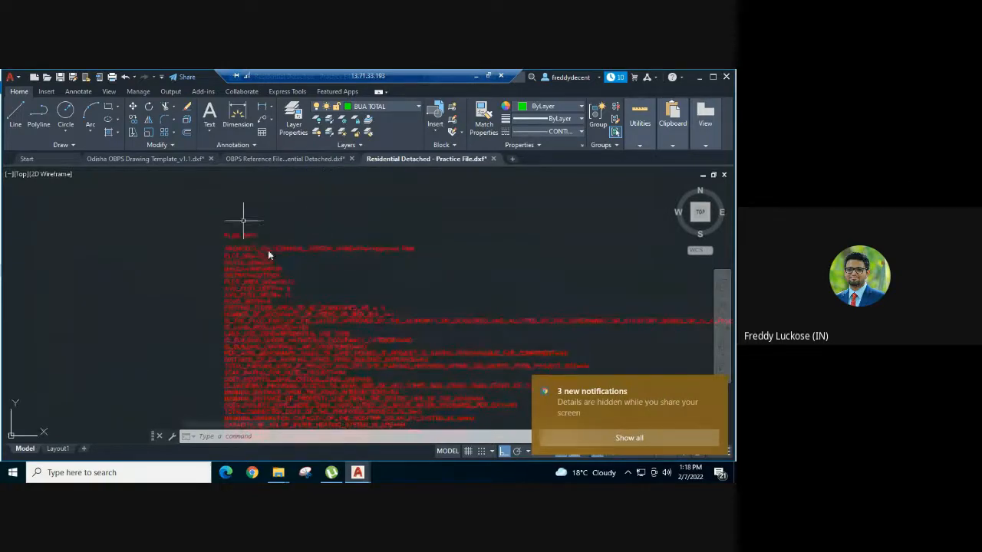
pyautogui.click(715, 386)
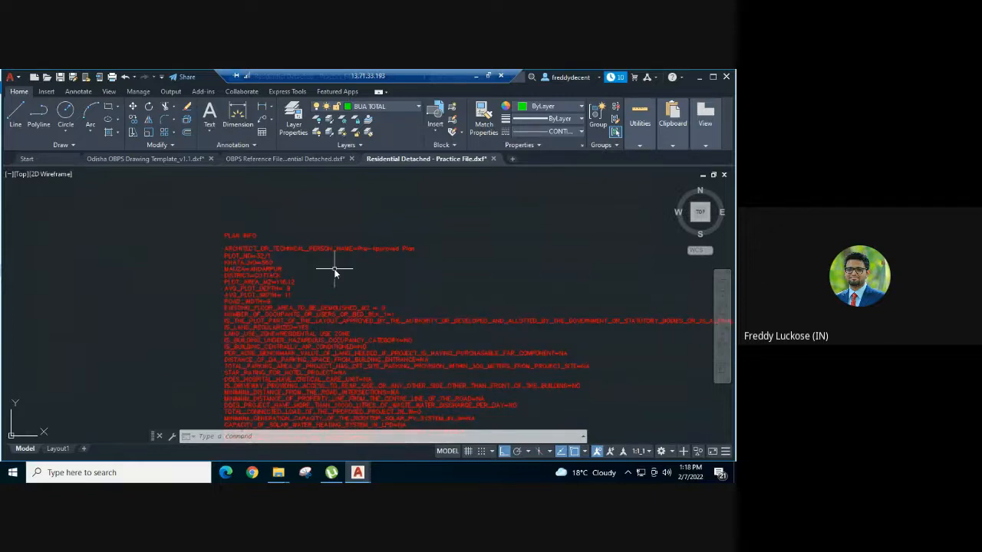
pyautogui.scroll(2, 232, 247)
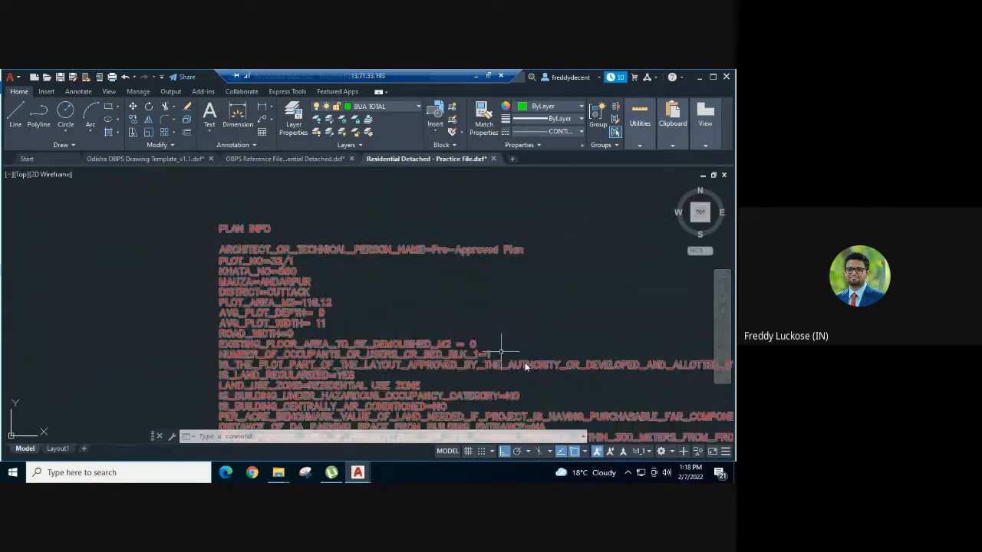
pyautogui.moveTo(505, 359); pyautogui.dragTo(354, 223, button='middle')
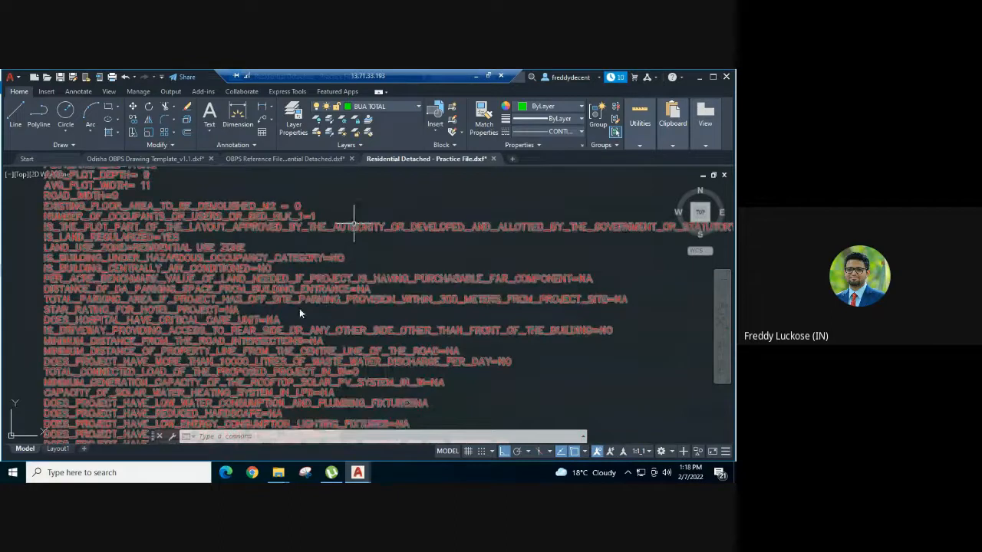
pyautogui.scroll(-2, 299, 309)
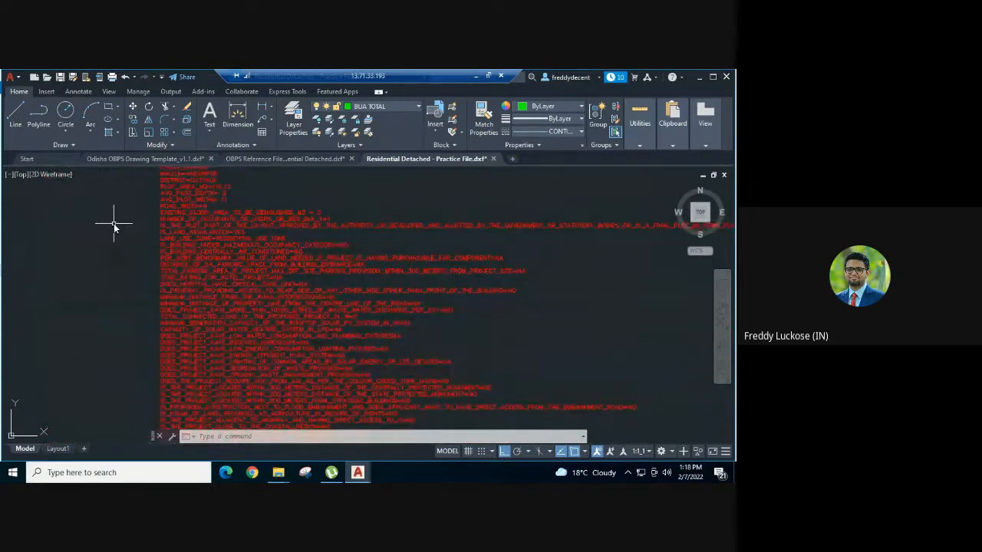
pyautogui.click(295, 374)
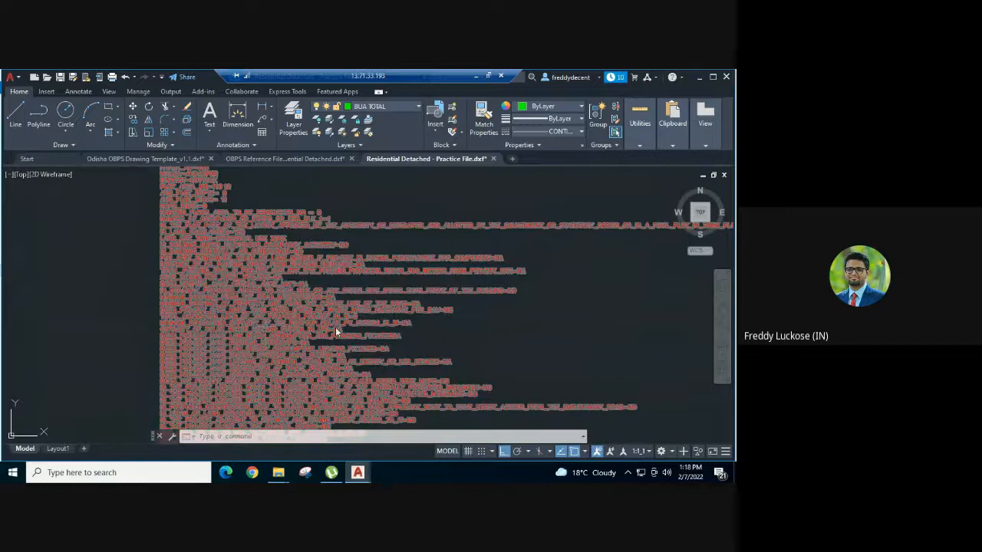
pyautogui.scroll(-3, 351, 253)
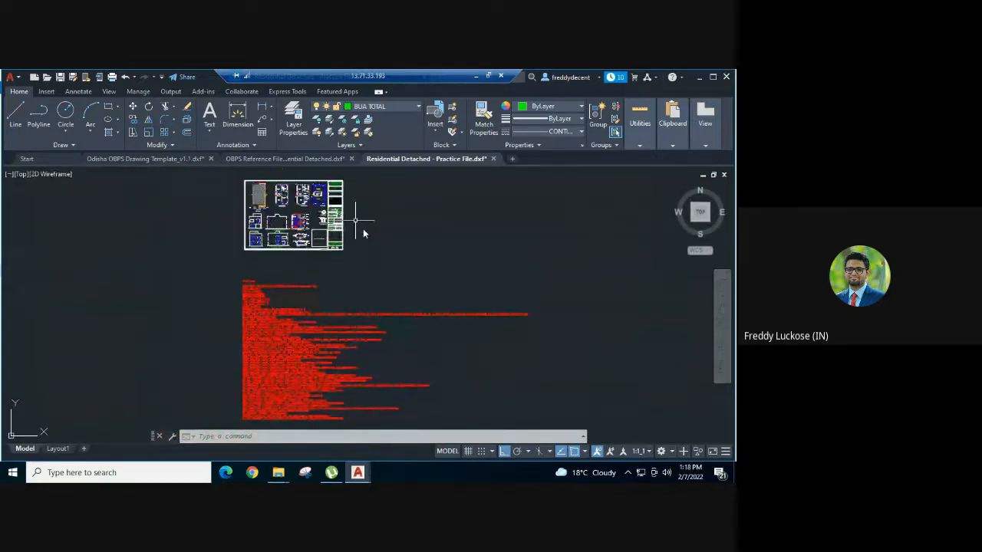
pyautogui.moveTo(356, 221); pyautogui.dragTo(378, 271, button='middle')
pyautogui.scroll(2, 257, 231)
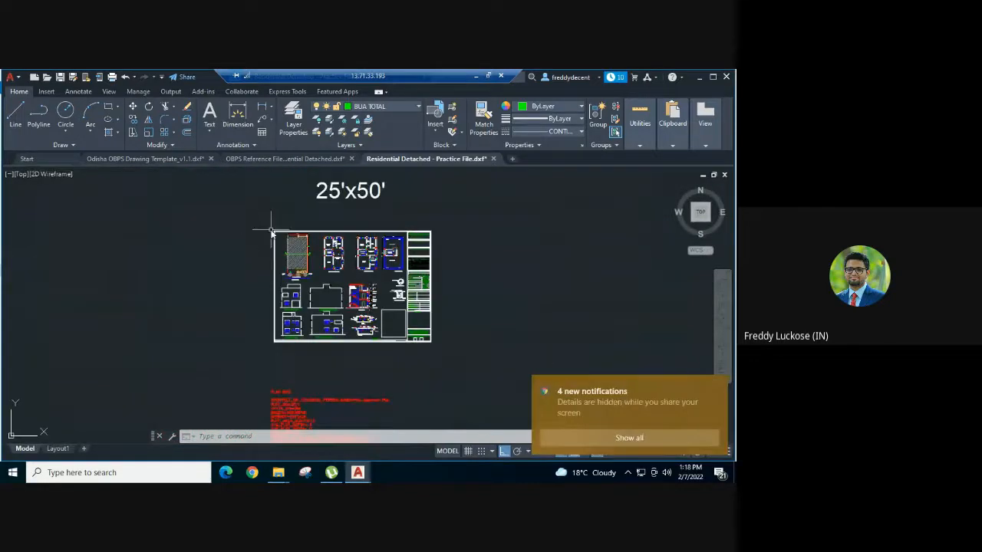
# Step: Copy the Floor 0 PLOT_BOUNDARY sample from row 70 of the Odisha OBPS Drawing Template
pyautogui.scroll(4, 276, 234)
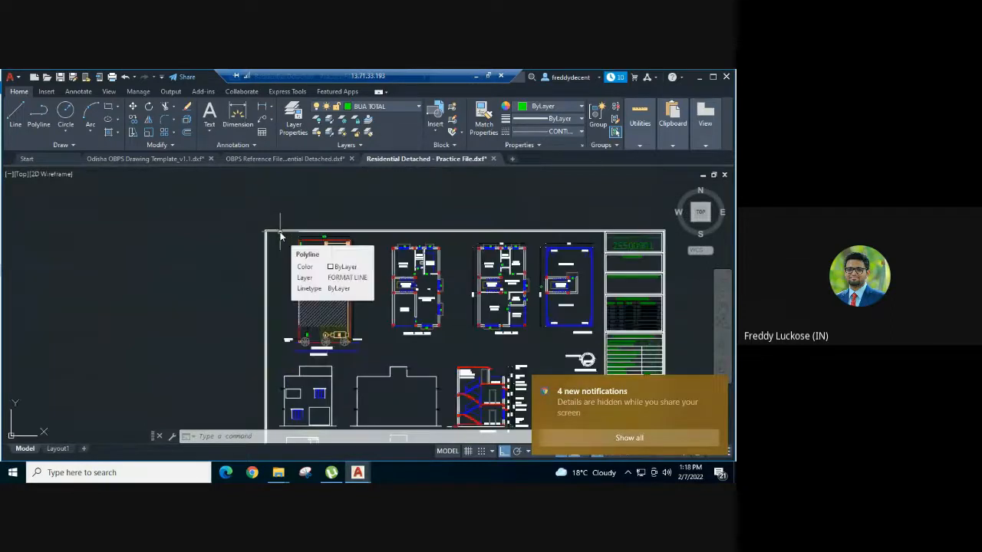
pyautogui.click(179, 161)
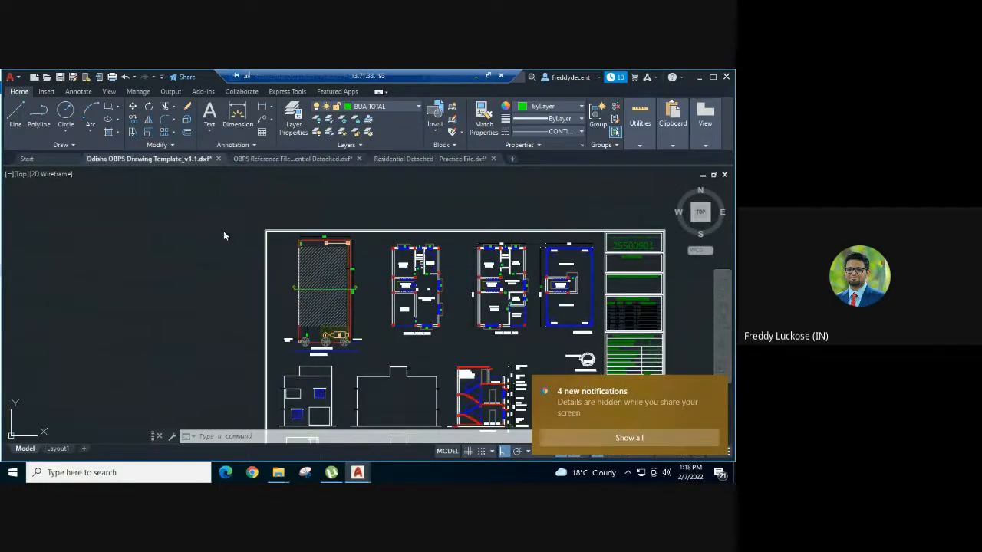
pyautogui.scroll(-2, 397, 284)
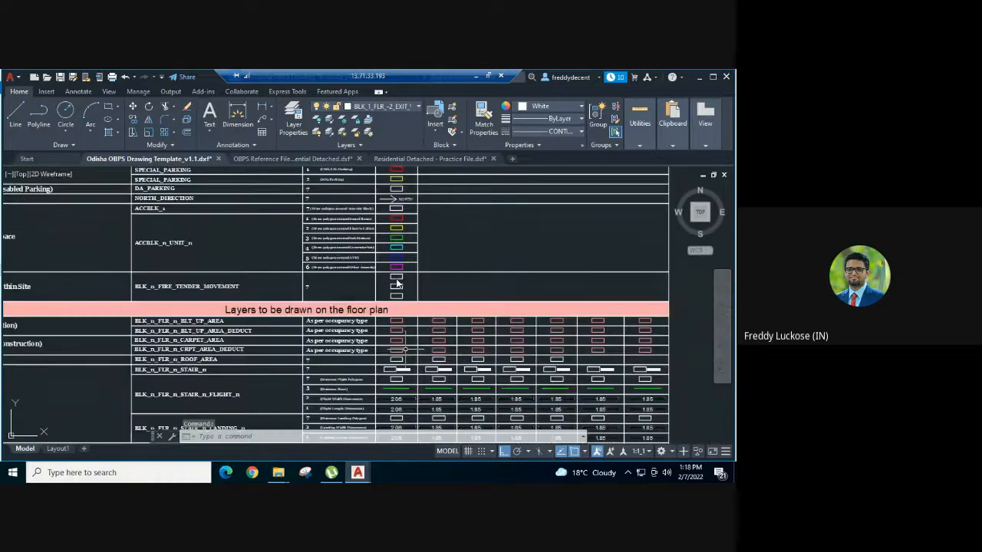
pyautogui.scroll(-3, 396, 283)
pyautogui.moveTo(400, 197)
pyautogui.mouseDown(button='middle')
pyautogui.moveTo(394, 331)
pyautogui.moveTo(370, 445)
pyautogui.mouseUp(button='middle')
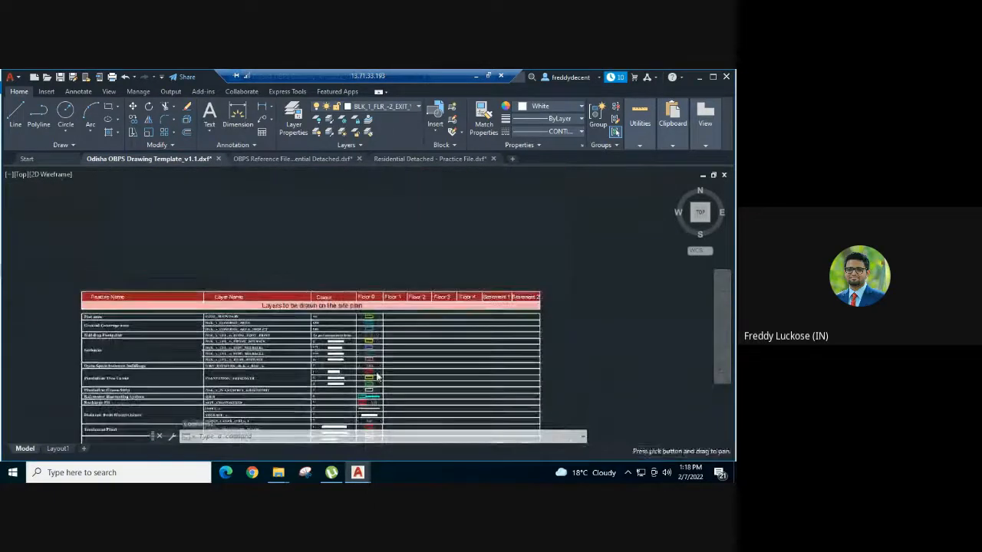
pyautogui.scroll(5, 374, 337)
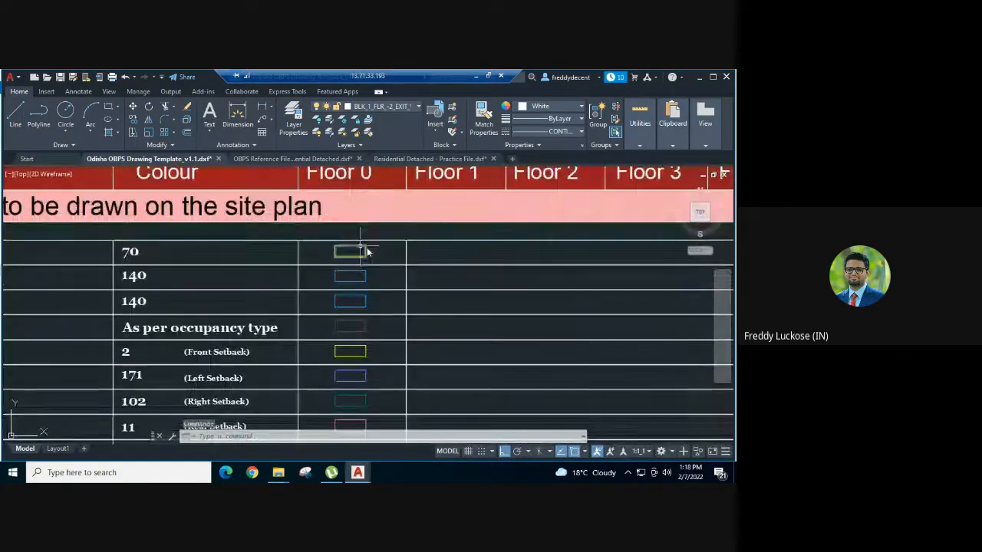
pyautogui.click(367, 252)
pyautogui.hotkey('ctrl', 'c')
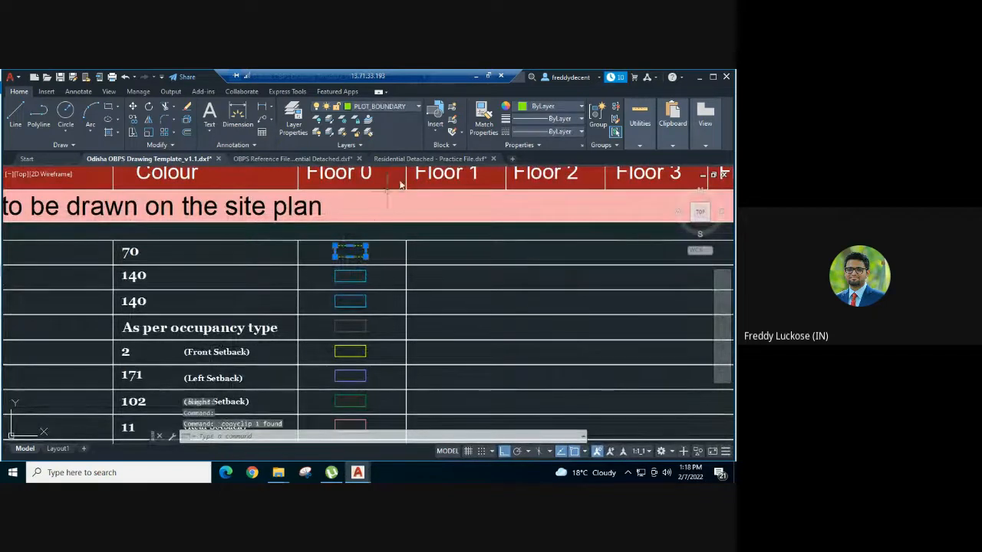
# Step: Paste the PLOT_BOUNDARY sample into the practice file beside the hatched plot
pyautogui.click(427, 159)
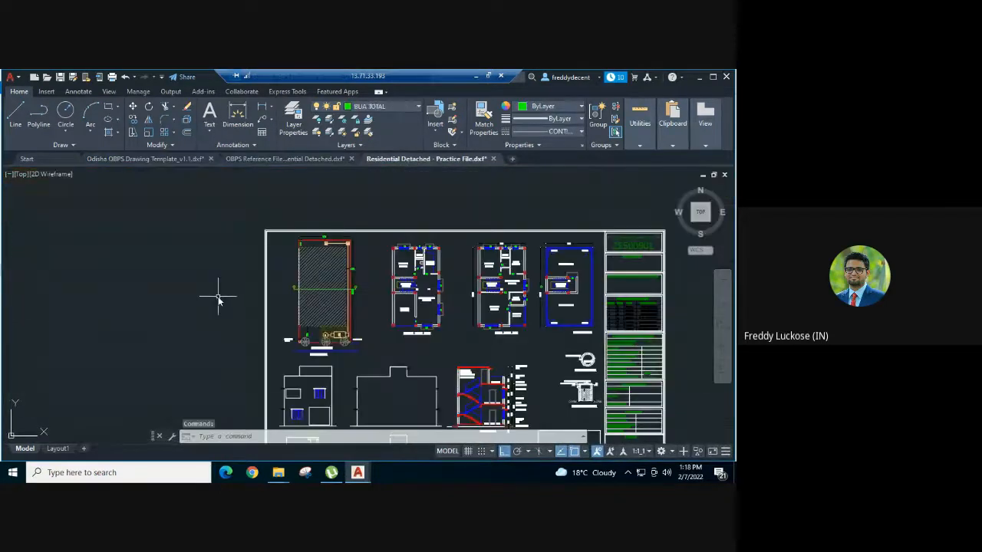
pyautogui.hotkey('ctrl', 'v')
pyautogui.scroll(6, 278, 274)
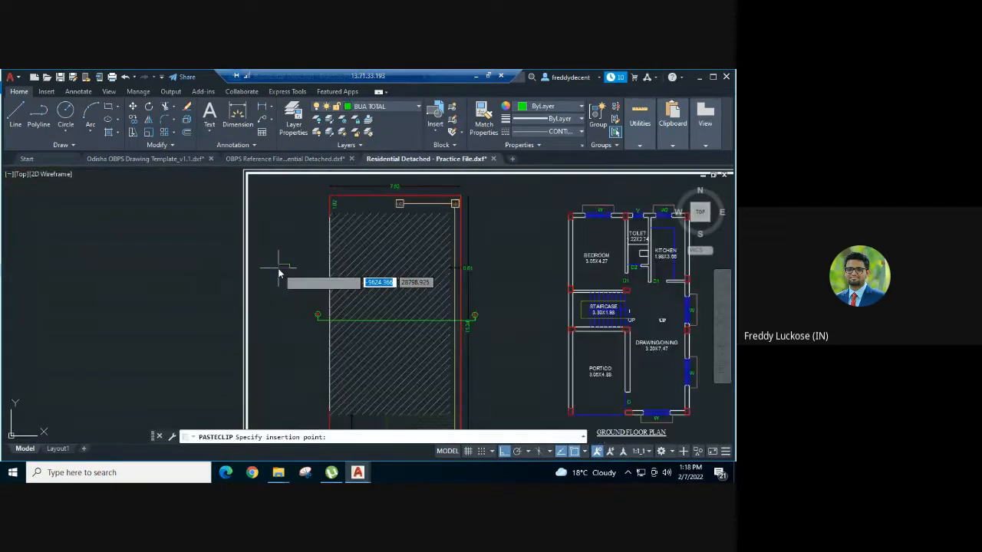
pyautogui.click(295, 273)
pyautogui.moveTo(343, 254); pyautogui.dragTo(285, 273, button='middle')
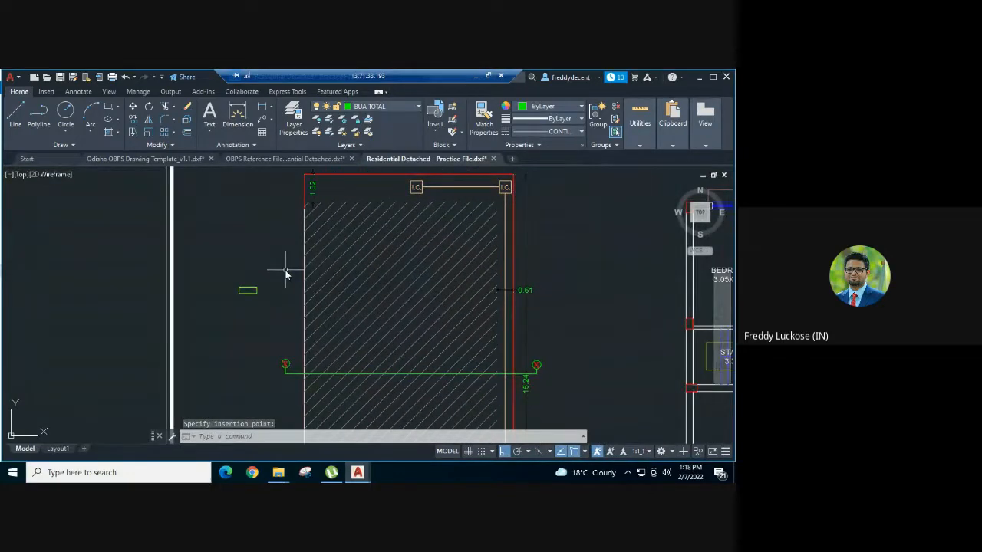
# Step: Trace the hatched plot's edges with a polyline, down to the road edge and disposal-point corner
pyautogui.write('pl')
pyautogui.press('Return')
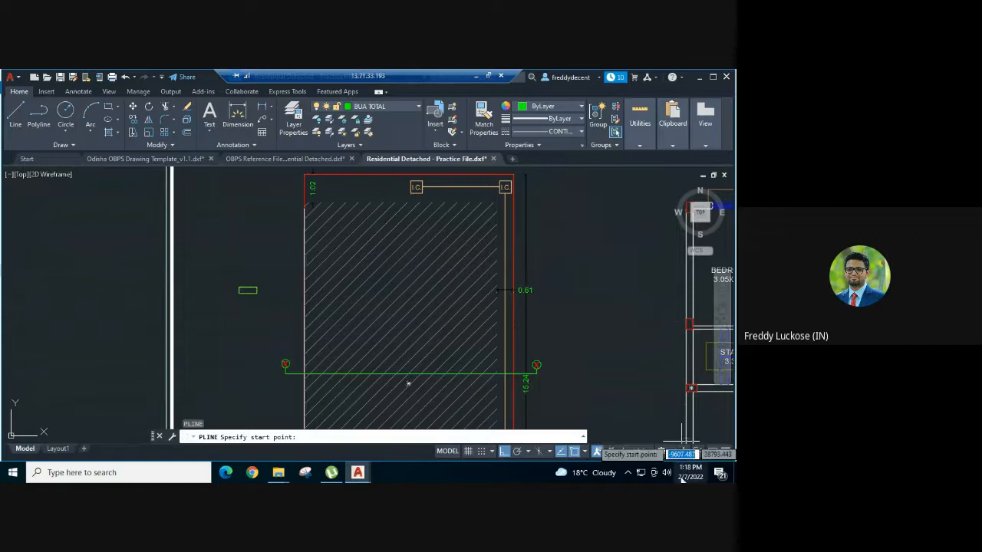
pyautogui.click(307, 179)
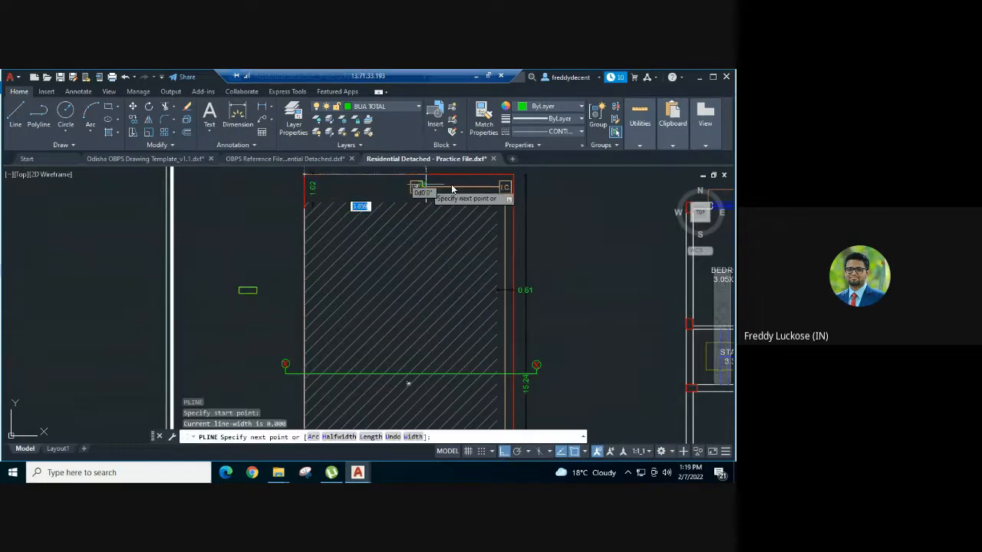
pyautogui.click(507, 178)
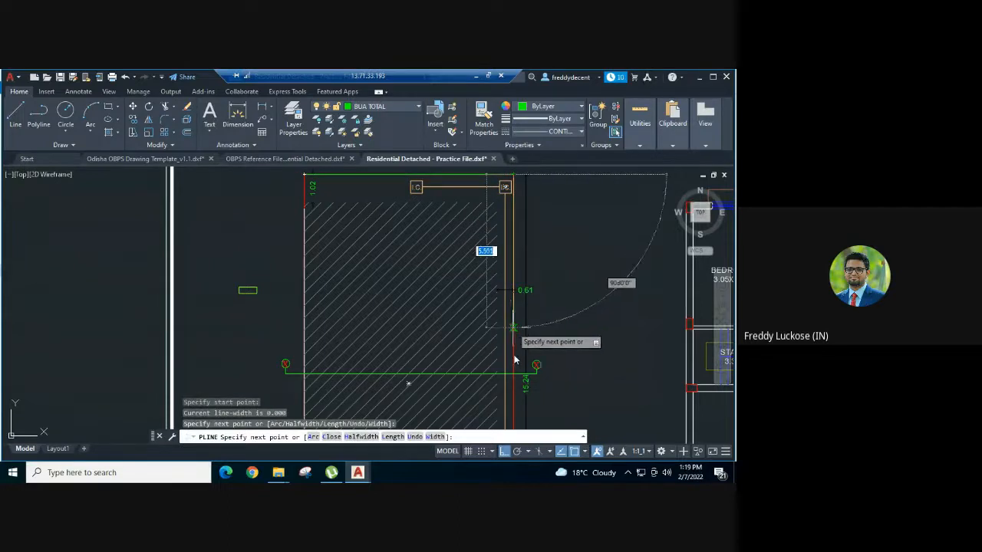
pyautogui.scroll(-4, 468, 323)
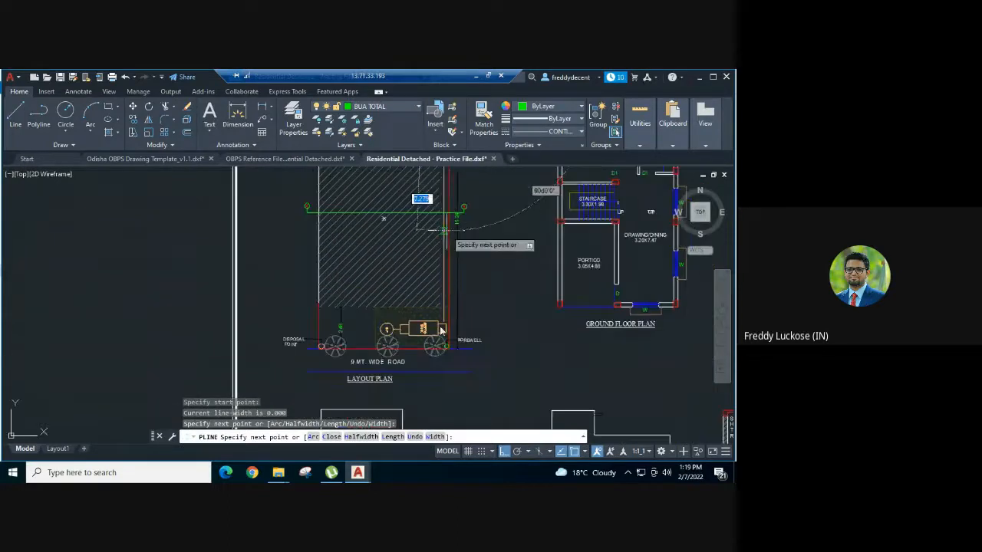
pyautogui.scroll(3, 446, 361)
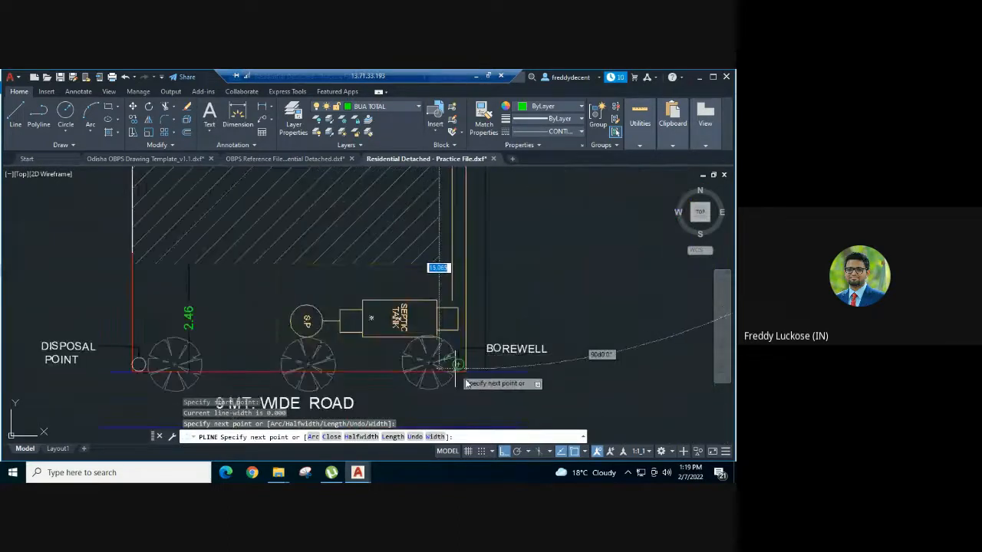
pyautogui.click(466, 376)
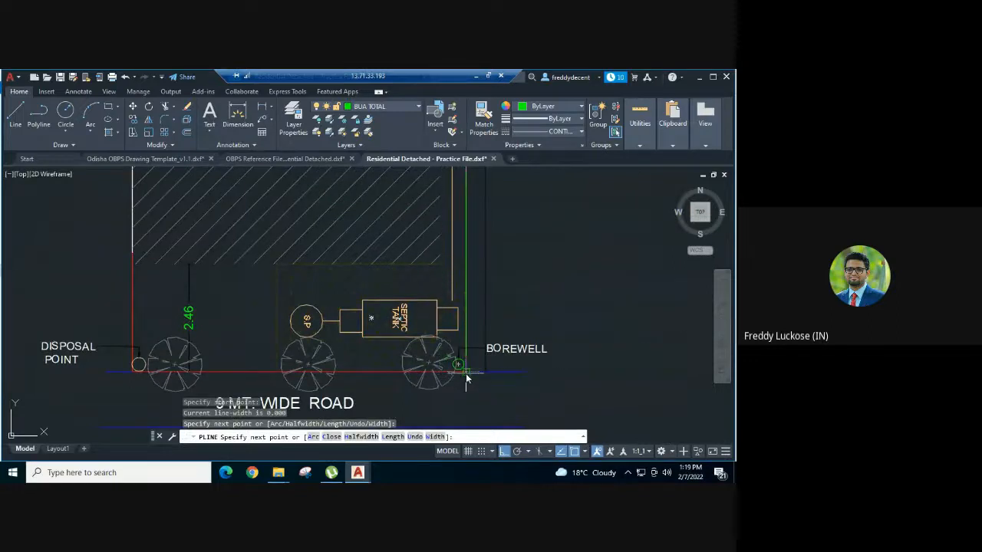
pyautogui.click(130, 373)
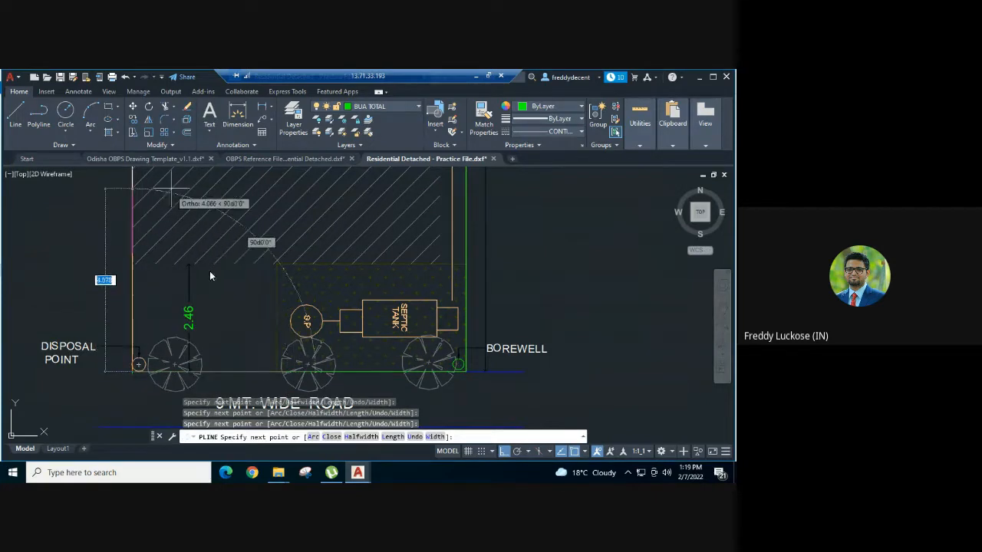
pyautogui.scroll(5, 210, 275)
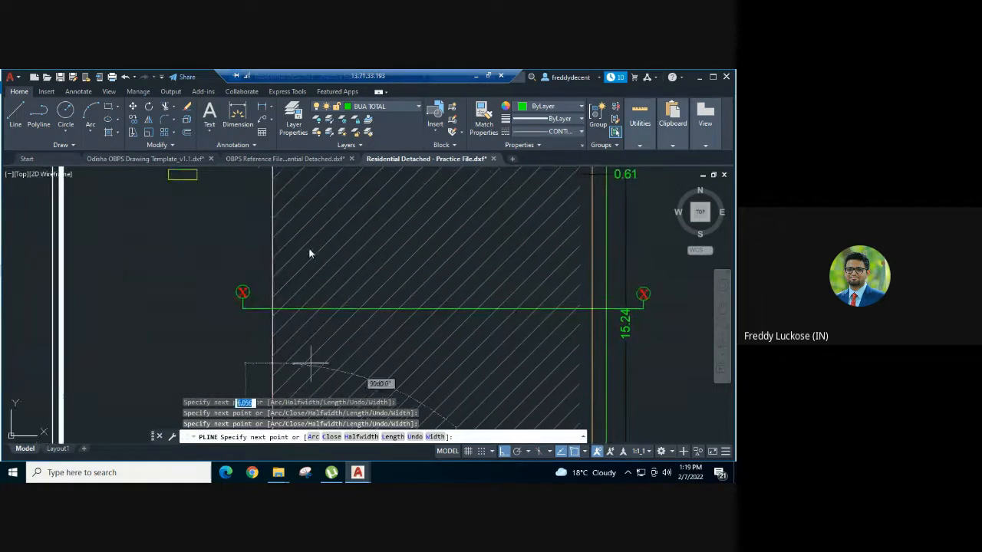
pyautogui.moveTo(310, 242); pyautogui.dragTo(332, 418, button='middle')
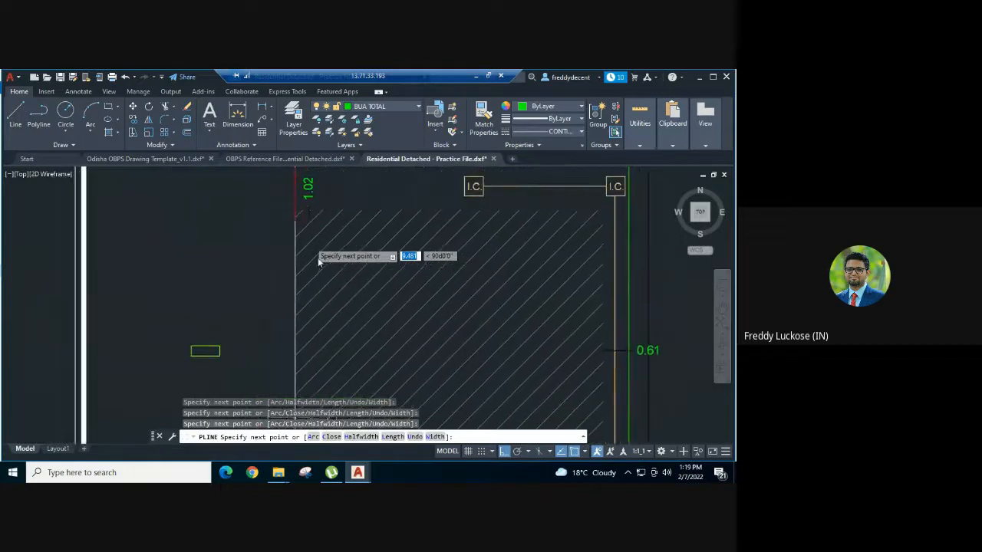
pyautogui.scroll(-3, 328, 315)
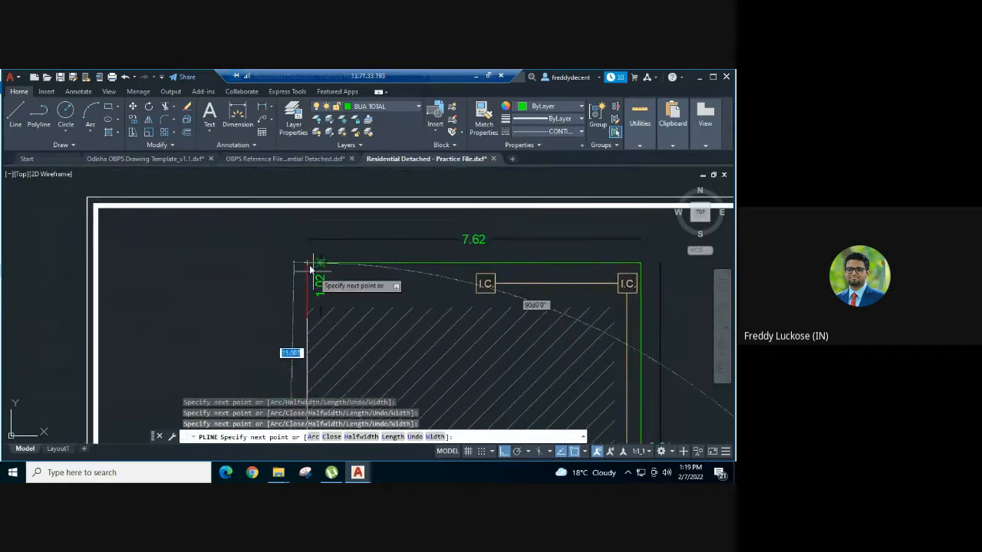
pyautogui.press('Escape')
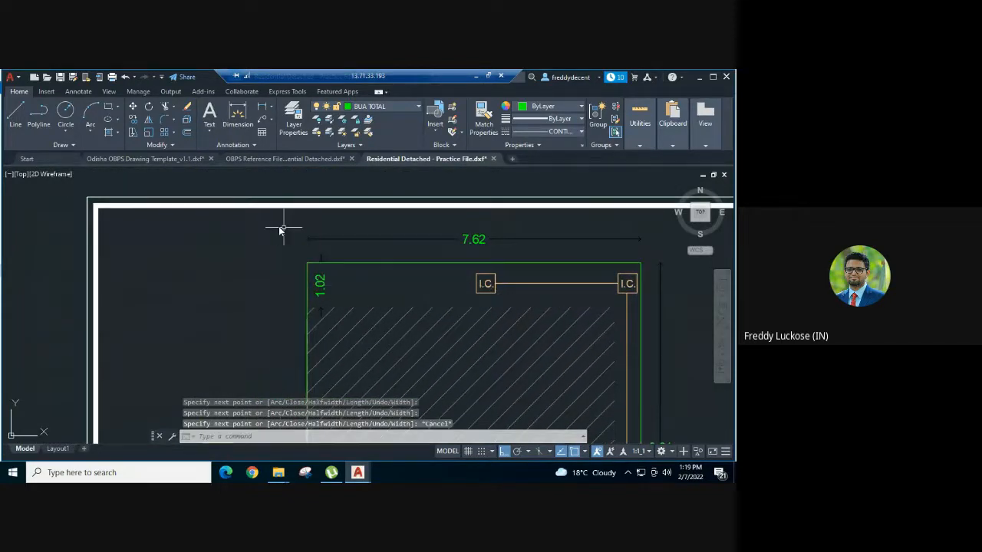
pyautogui.scroll(-2, 276, 230)
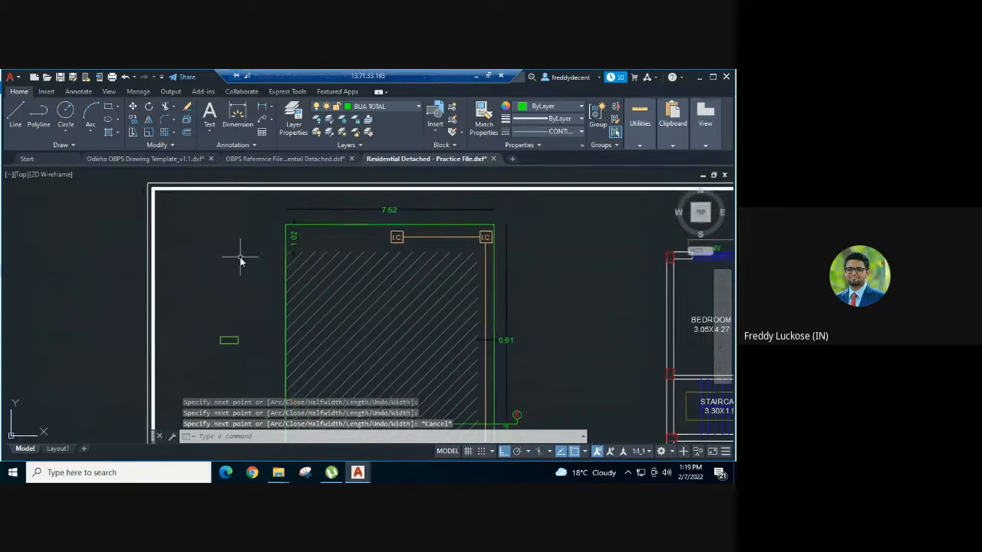
# Step: Match the plot outline to the green sample rectangle's PLOT_BOUNDARY properties with MATCHPROP
pyautogui.write('ma')
pyautogui.press('Return')
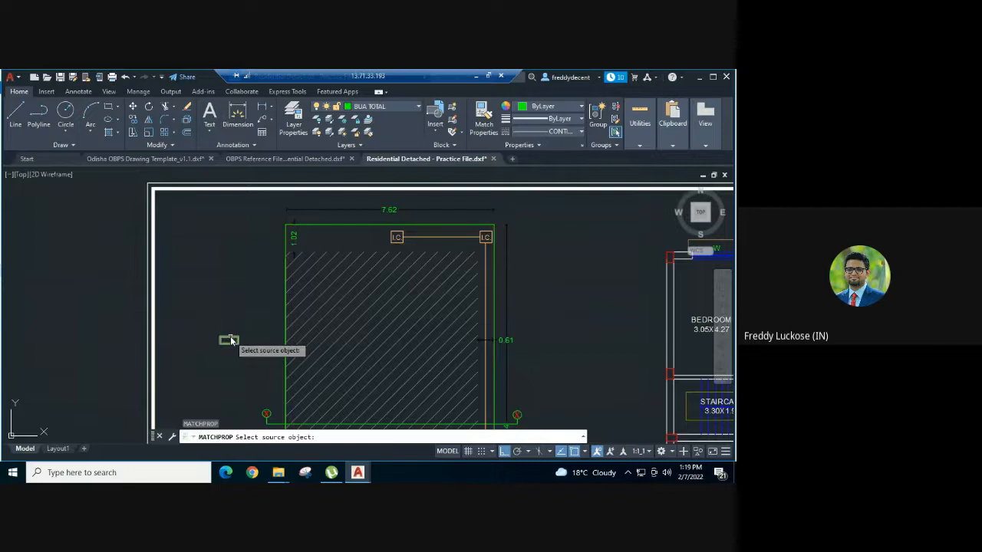
pyautogui.click(230, 340)
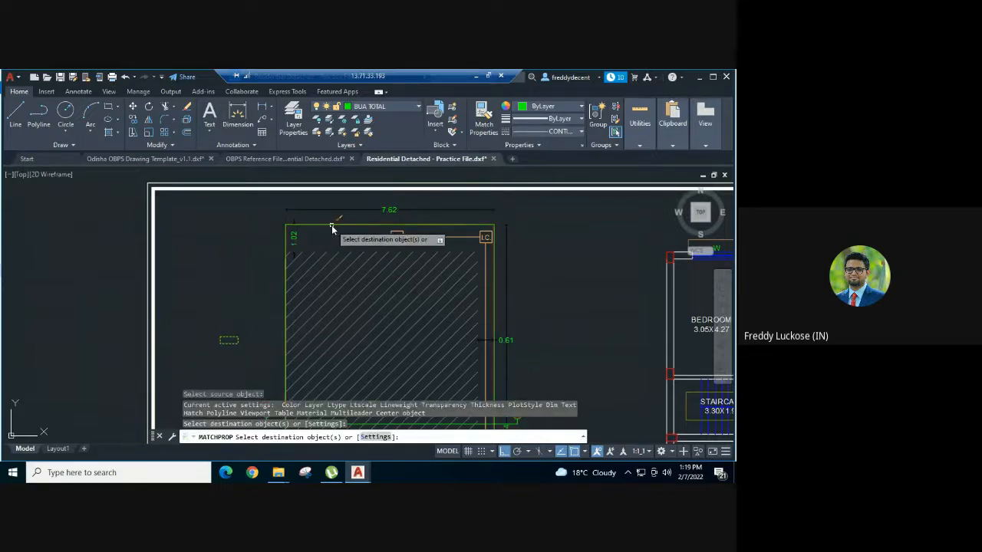
pyautogui.click(333, 226)
pyautogui.press('Escape')
# Step: Delete the small sample rectangle and check the plot outline's layer
pyautogui.click(248, 352)
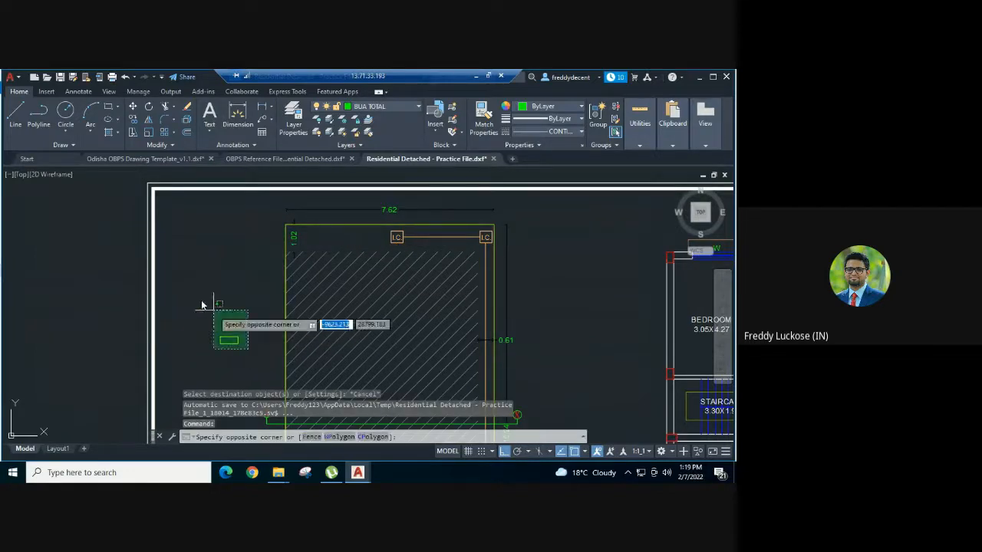
pyautogui.click(201, 301)
pyautogui.press('Delete')
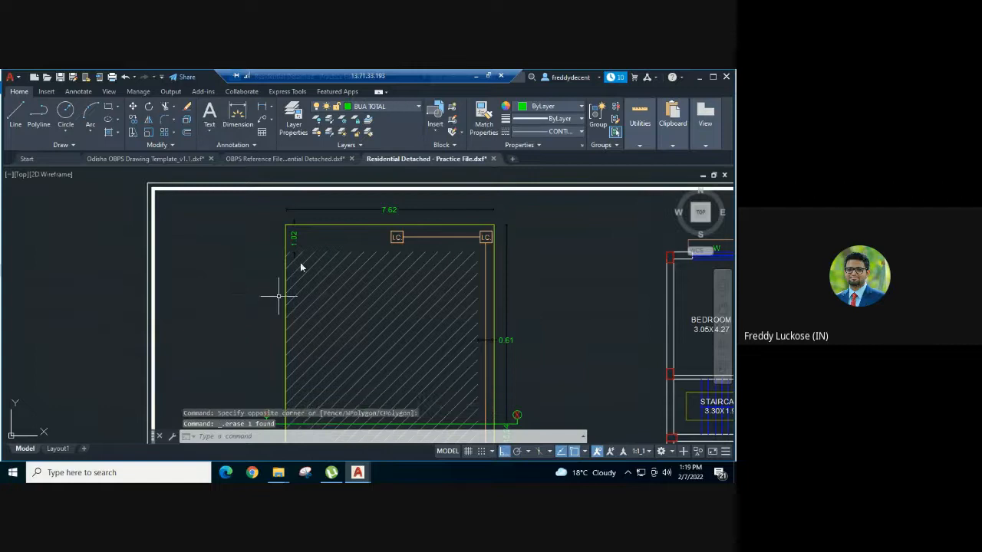
pyautogui.click(336, 225)
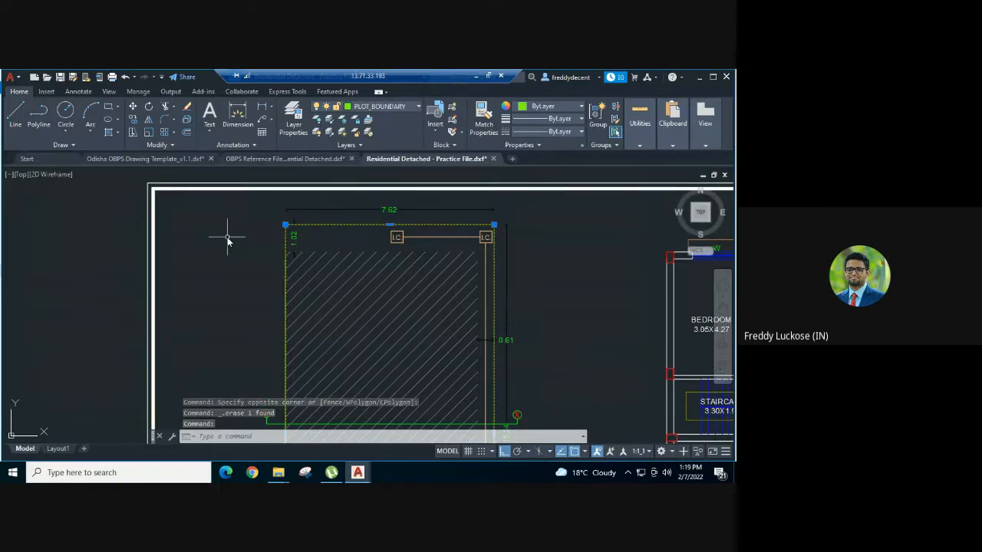
pyautogui.press('Escape')
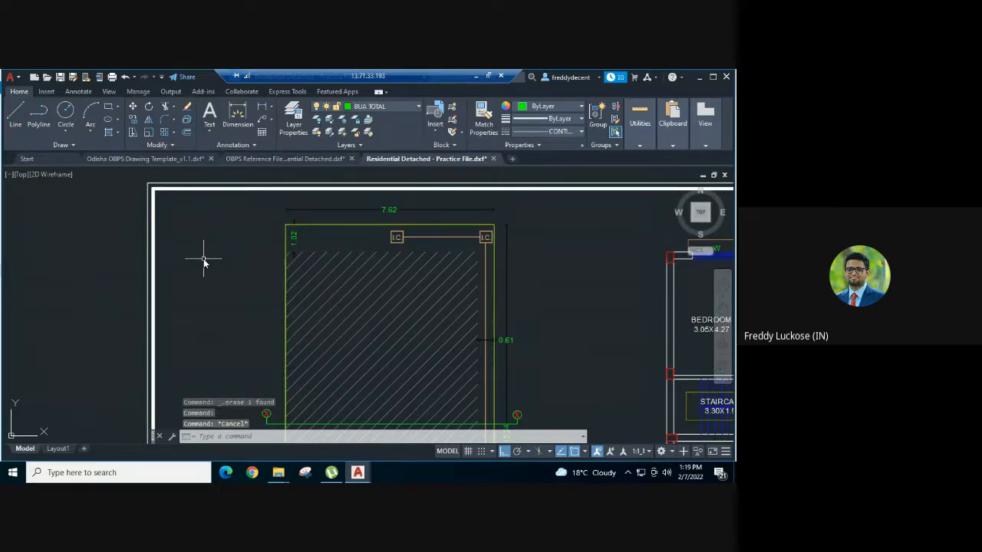
pyautogui.scroll(-2, 205, 262)
pyautogui.press('Escape')
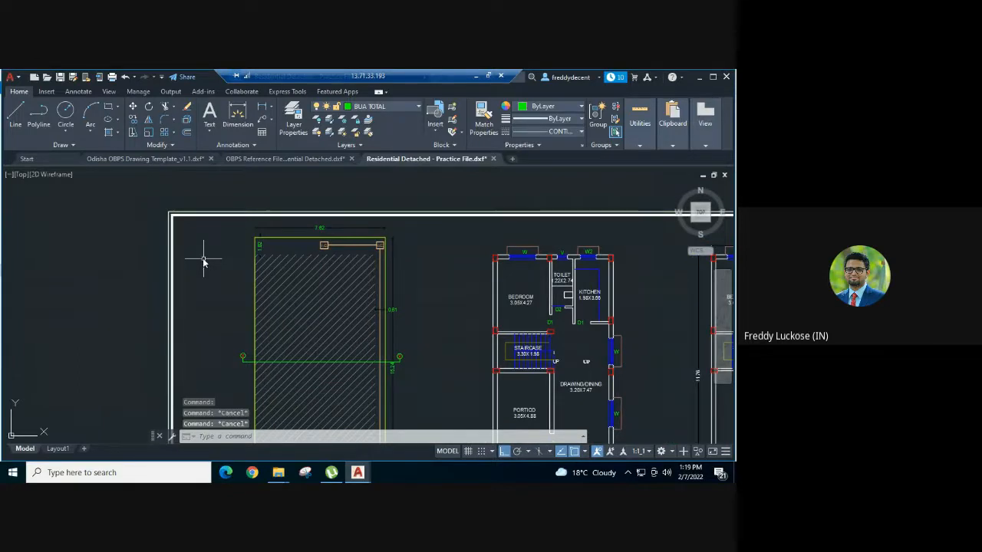
# Step: Copy the BLK_1_LVL_0_BLDG_FOOT_PRINT sample from the OBPS template and paste it into the practice drawing
pyautogui.click(184, 158)
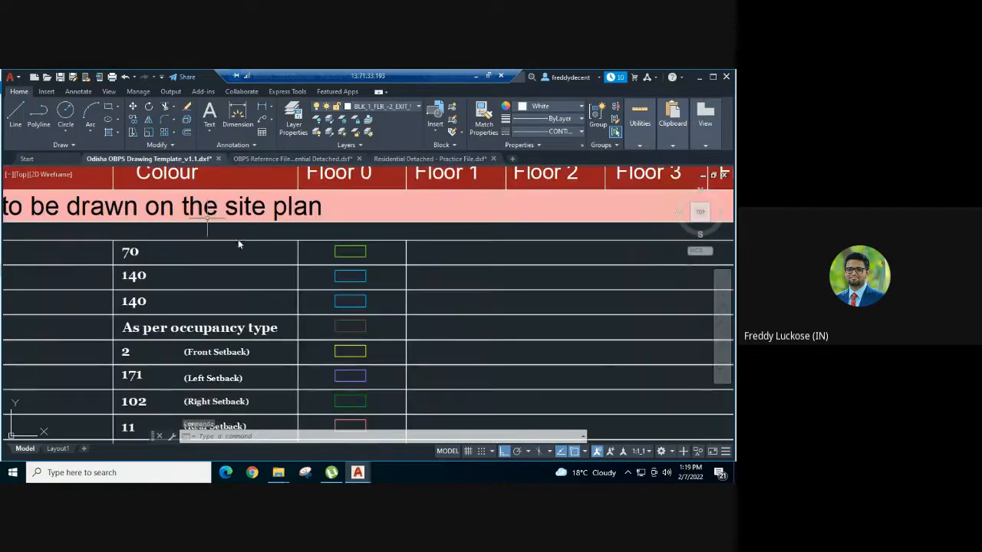
pyautogui.moveTo(416, 302); pyautogui.dragTo(425, 303, button='middle')
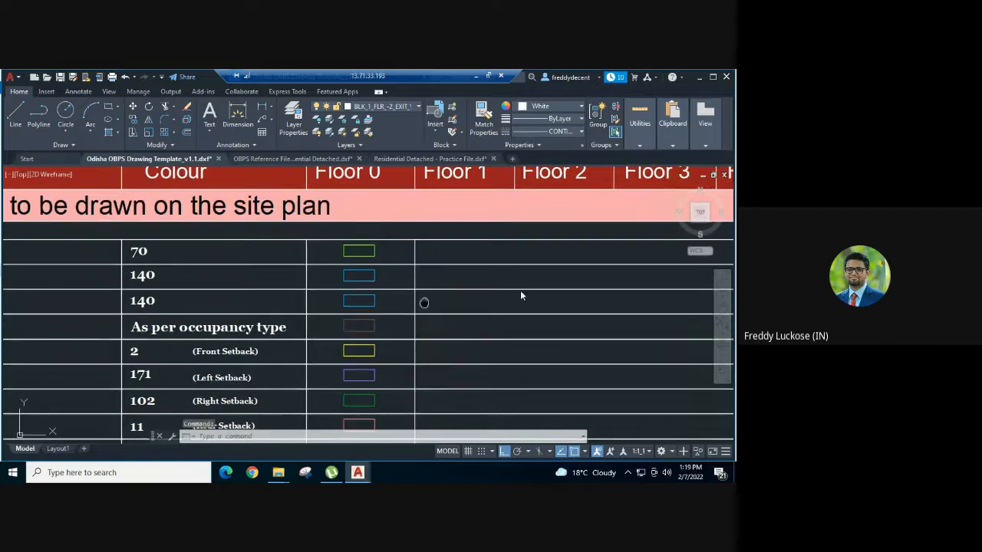
pyautogui.scroll(-5, 520, 295)
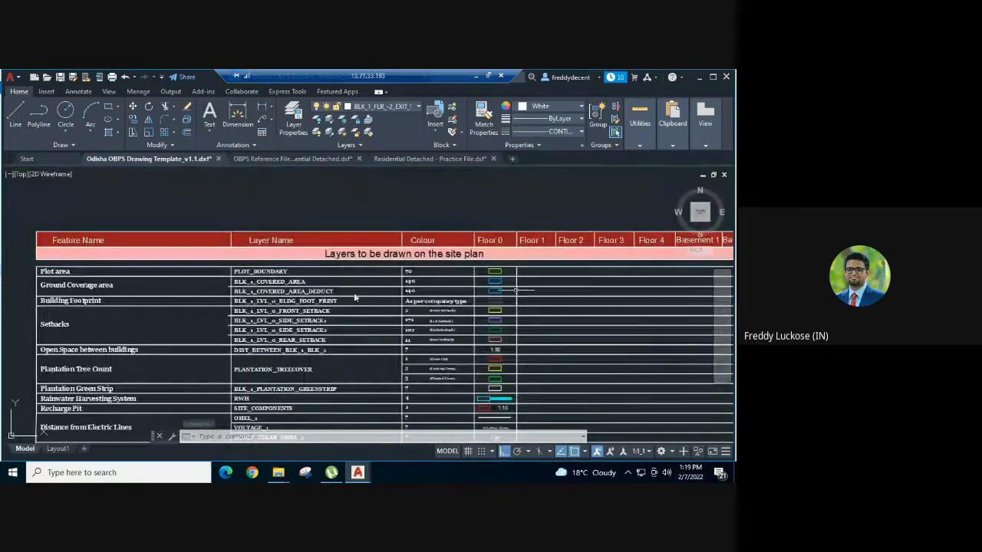
pyautogui.scroll(2, 515, 298)
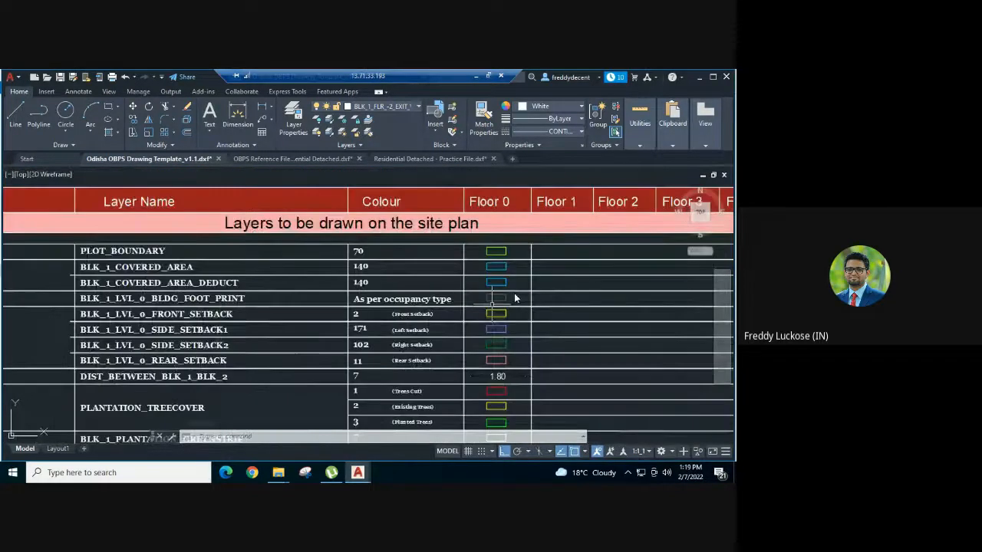
pyautogui.scroll(2, 516, 298)
pyautogui.click(478, 299)
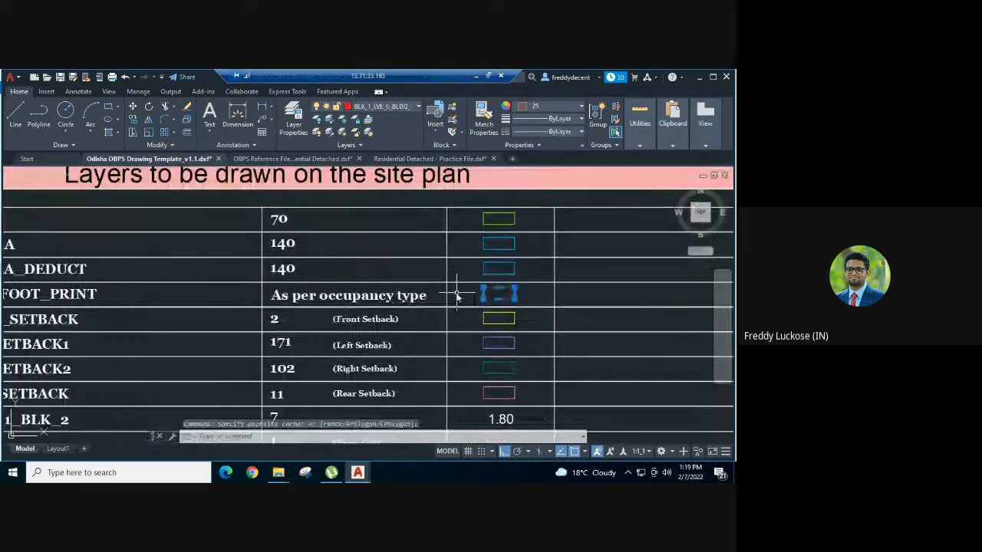
pyautogui.hotkey('ctrl', 'c')
pyautogui.click(381, 161)
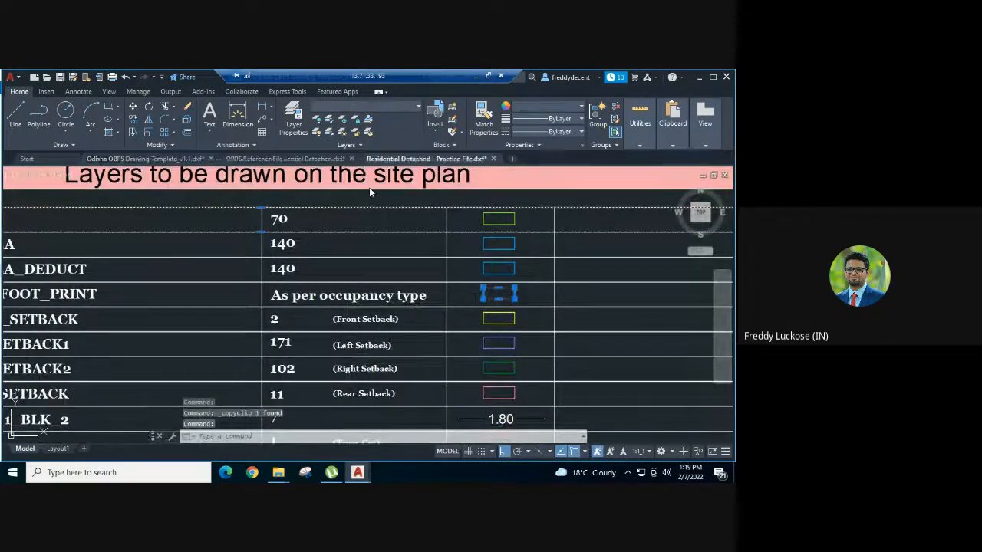
pyautogui.hotkey('ctrl', 'v')
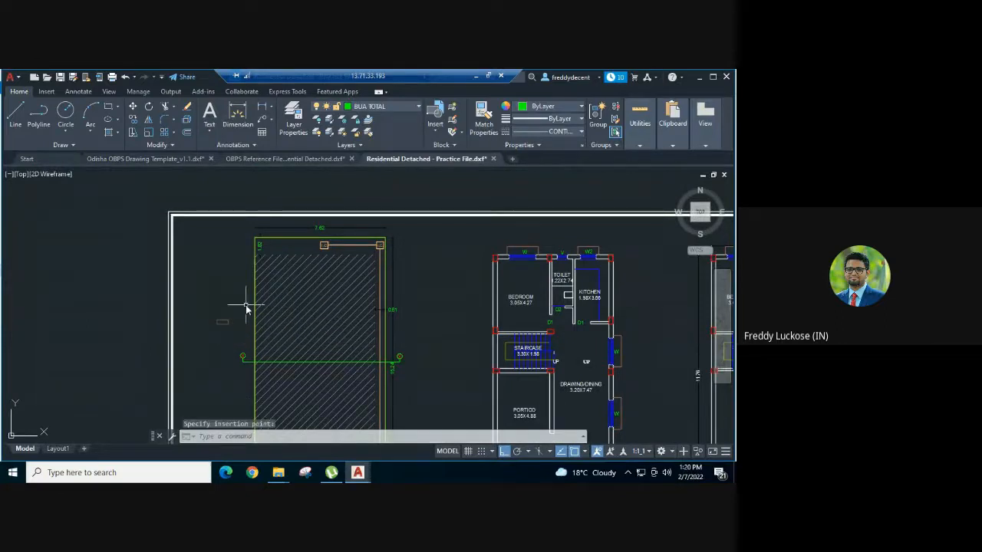
# Step: Draw a rectangle over the hatched area from its top-left to bottom-right corner
pyautogui.scroll(2, 245, 308)
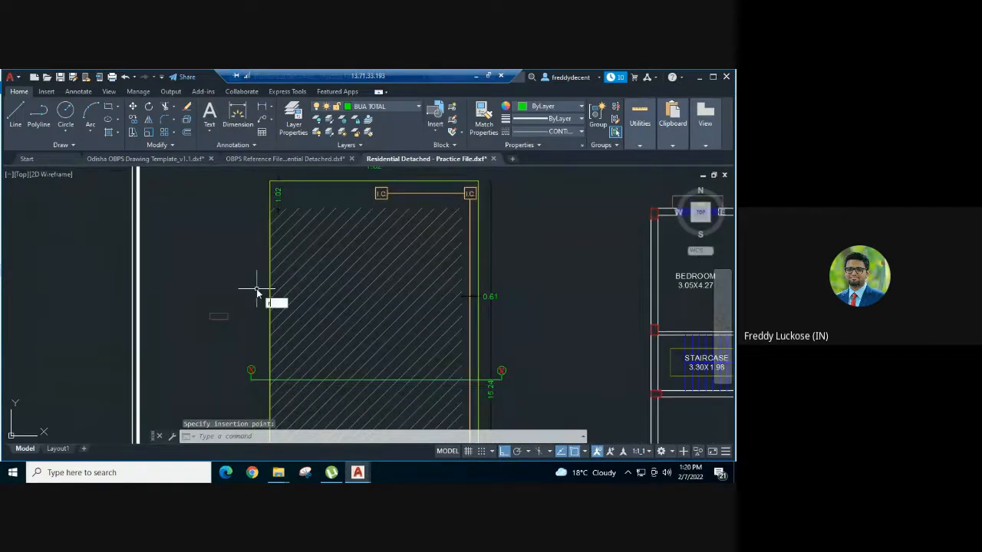
pyautogui.press('Return')
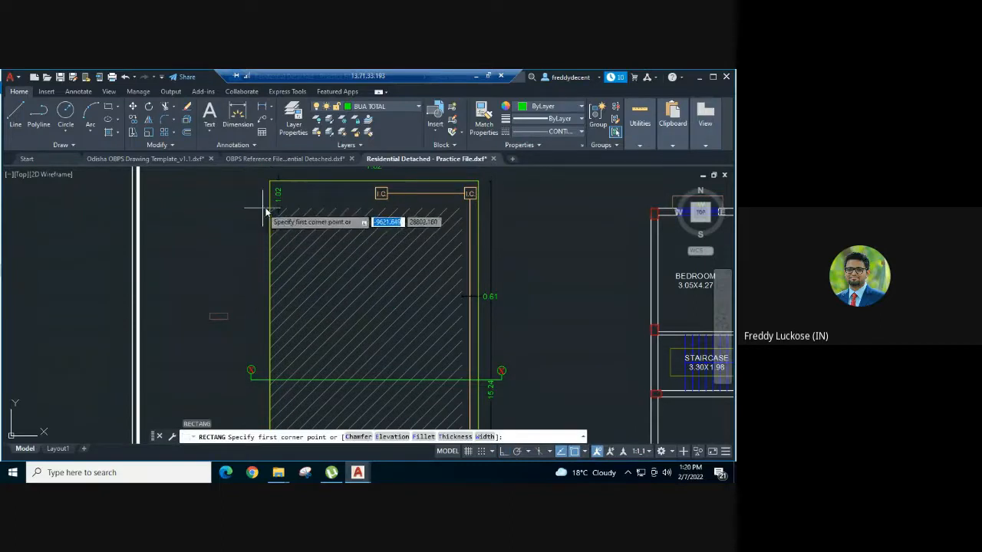
pyautogui.click(270, 207)
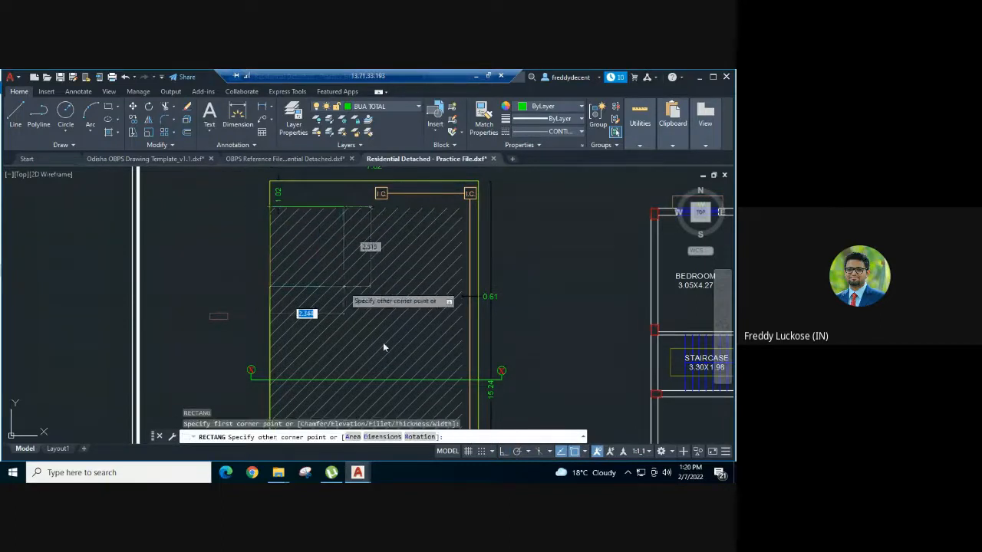
pyautogui.moveTo(400, 383); pyautogui.dragTo(332, 221, button='middle')
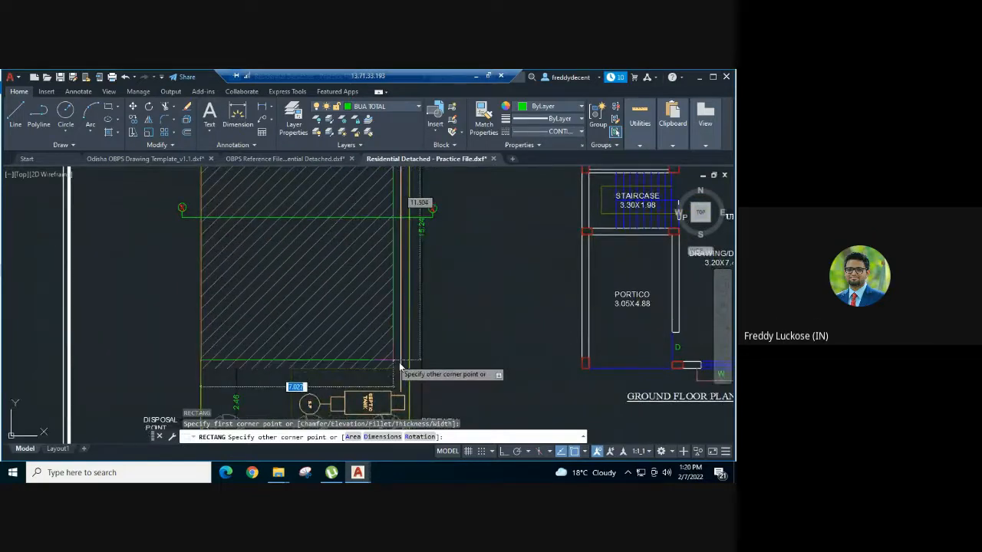
pyautogui.scroll(3, 396, 370)
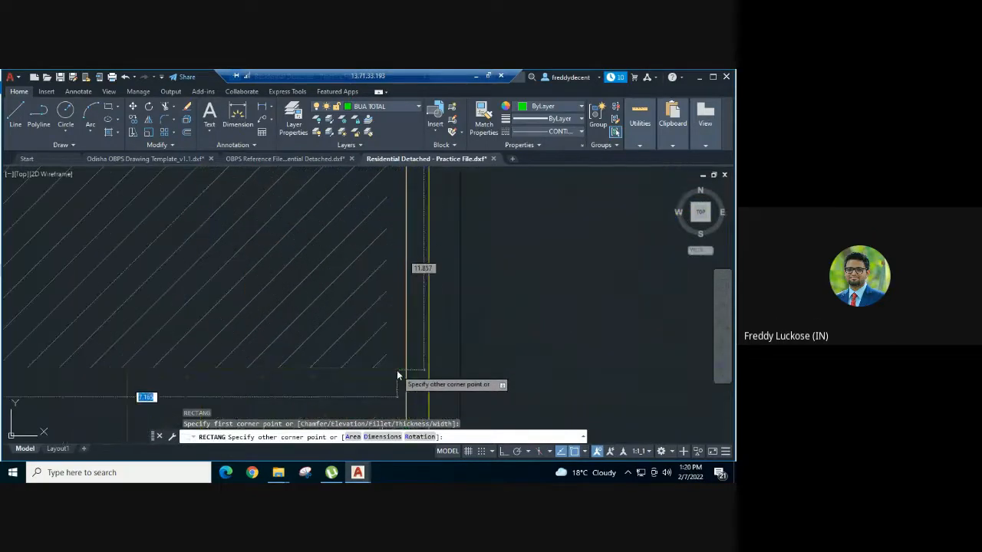
pyautogui.click(390, 369)
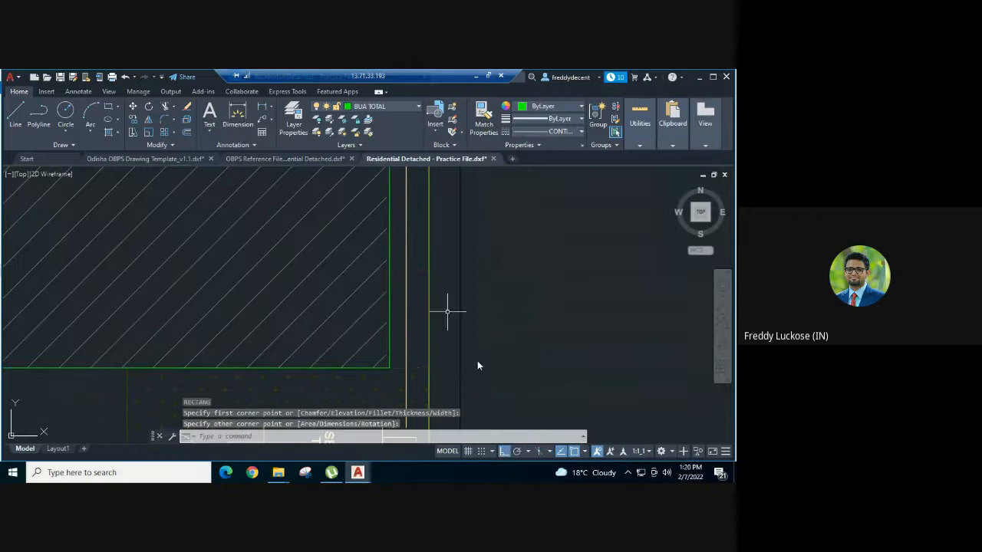
pyautogui.scroll(-5, 481, 399)
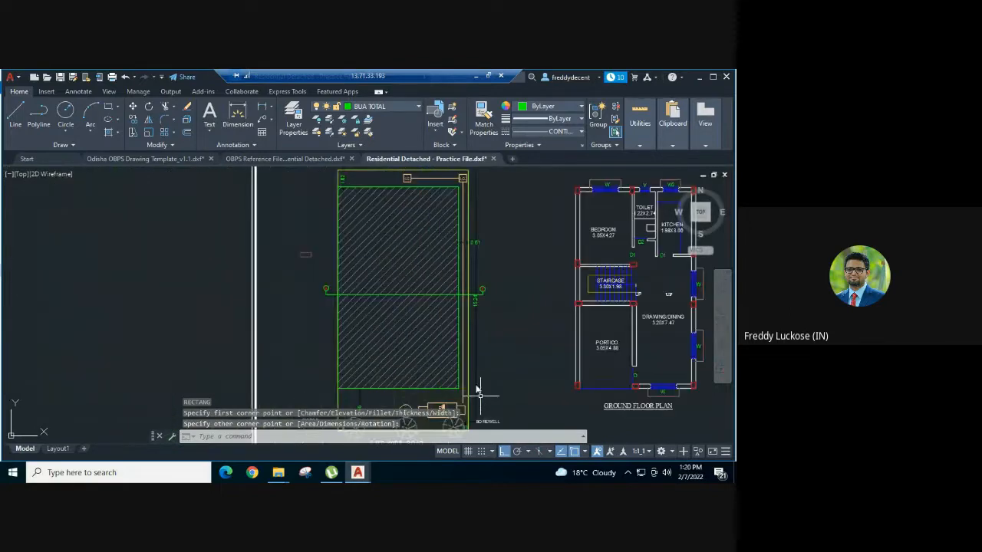
pyautogui.scroll(-2, 477, 391)
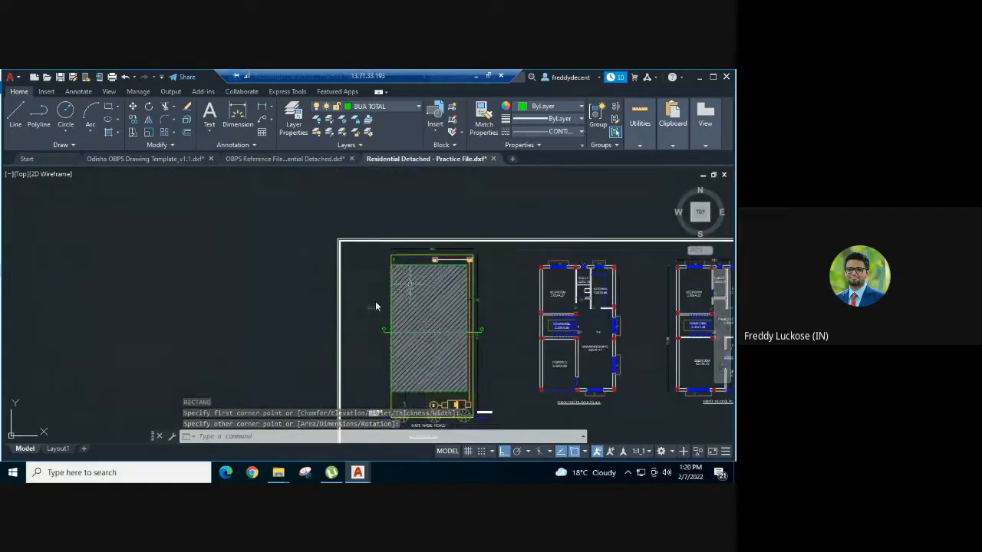
pyautogui.scroll(4, 375, 306)
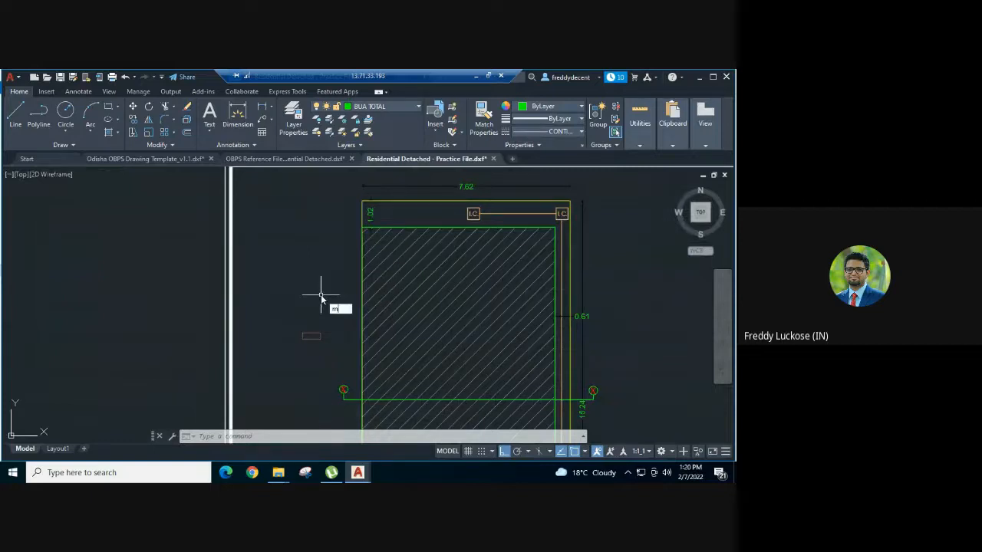
# Step: Match the hatched outline to the sample's BLK_1_LVL_0_BLDG_FOOT_PRINT layer and colour 25
pyautogui.write('a')
pyautogui.press('Return')
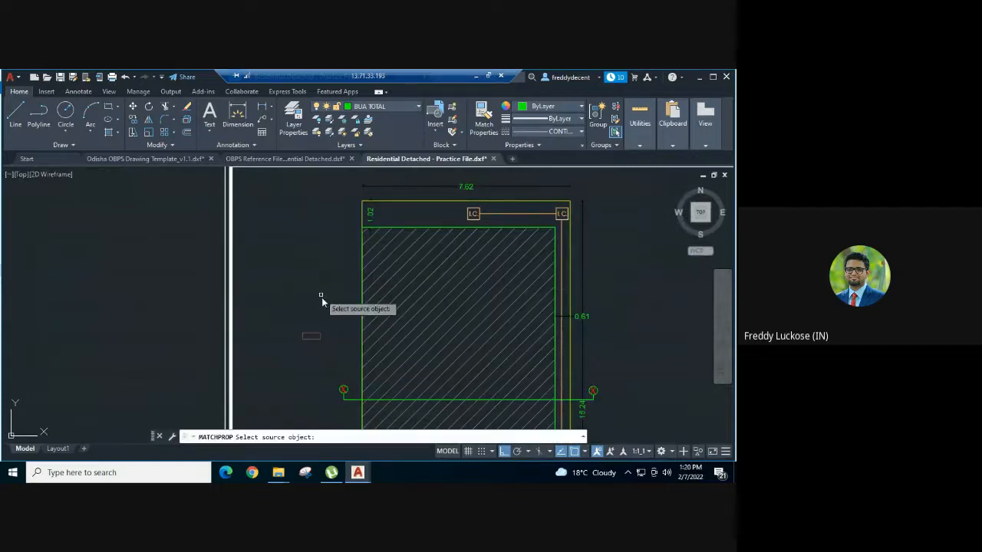
pyautogui.click(308, 338)
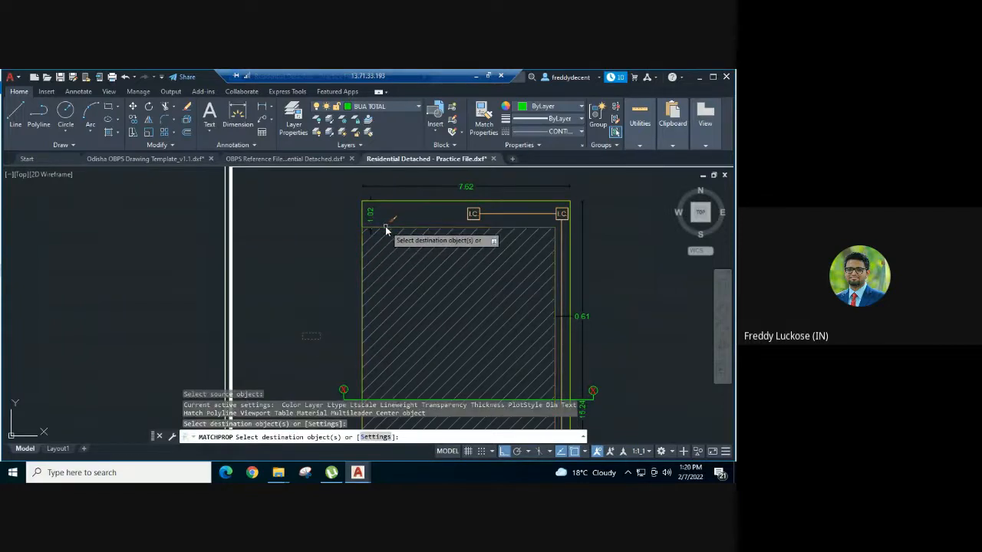
pyautogui.click(386, 228)
pyautogui.press('Escape')
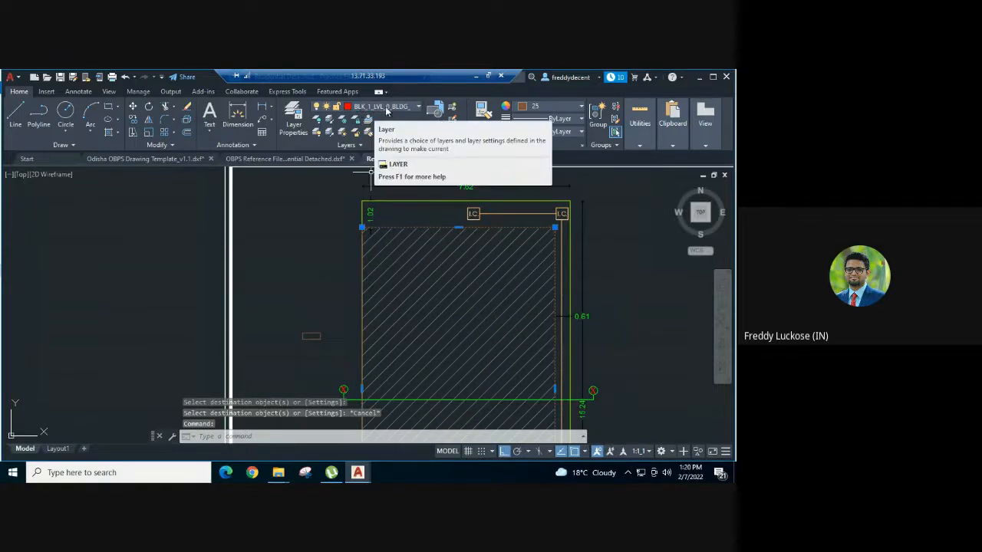
# Step: Change the building-footprint outline's colour to index 11
pyautogui.click(572, 106)
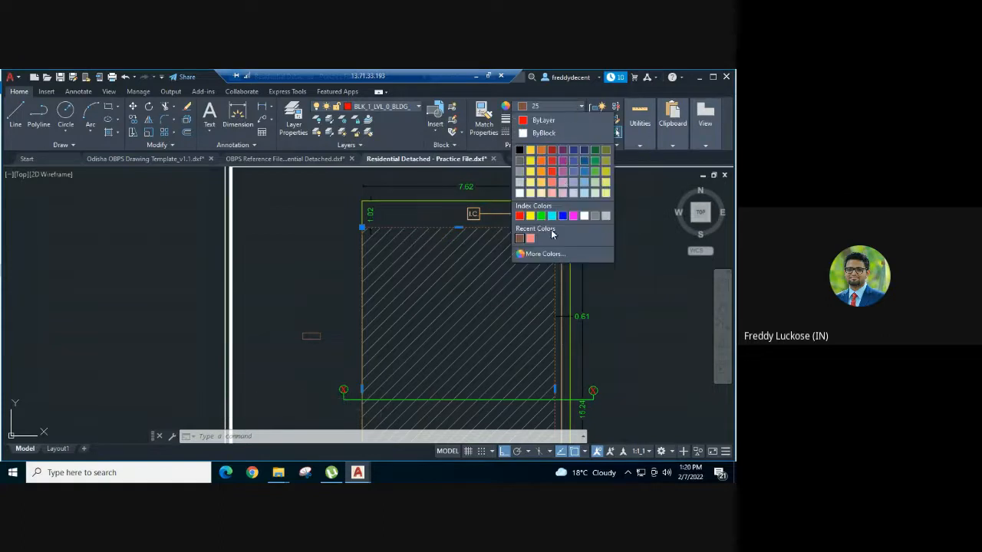
pyautogui.click(545, 254)
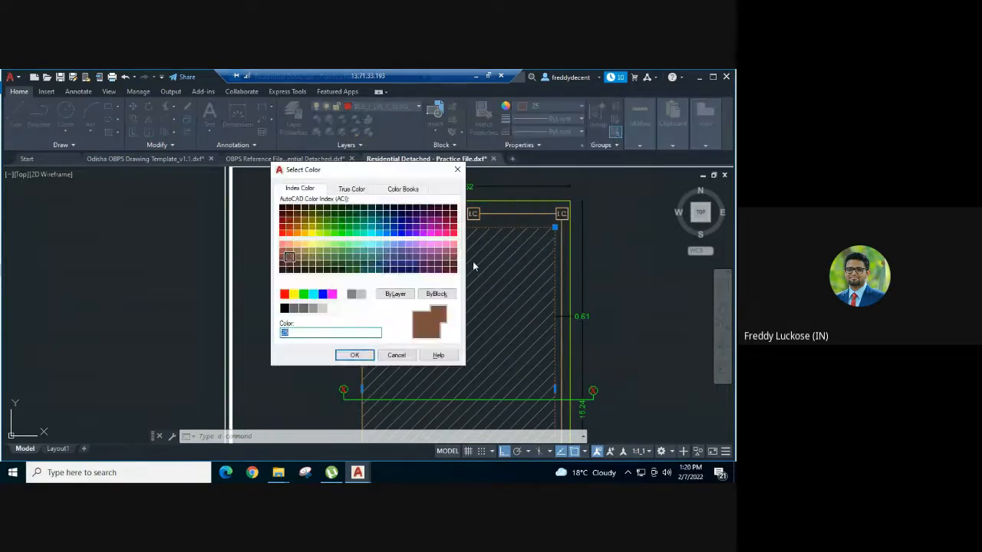
pyautogui.write('11')
pyautogui.click(354, 355)
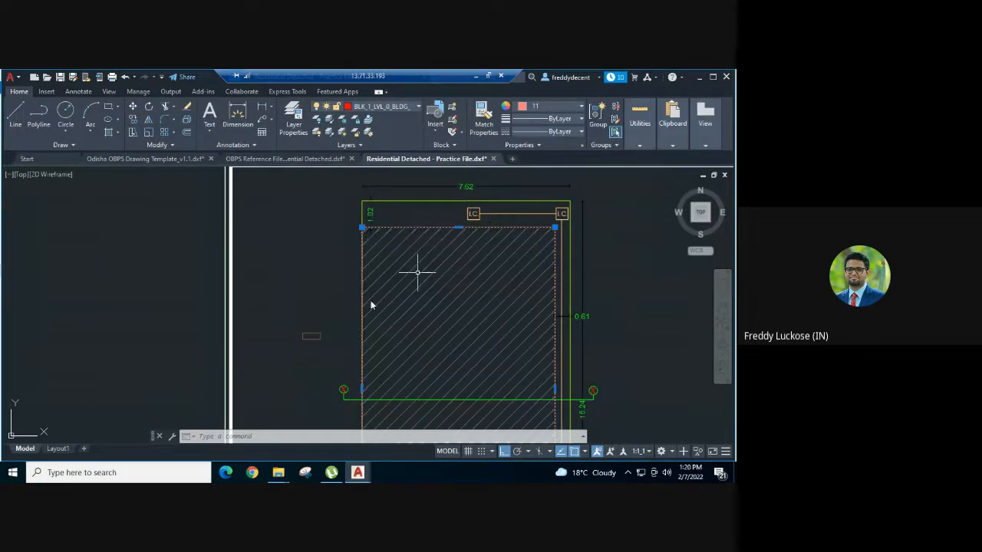
# Step: Delete the small footprint sample rectangle left of the plot
pyautogui.press('Escape')
pyautogui.click(355, 313)
pyautogui.click(273, 353)
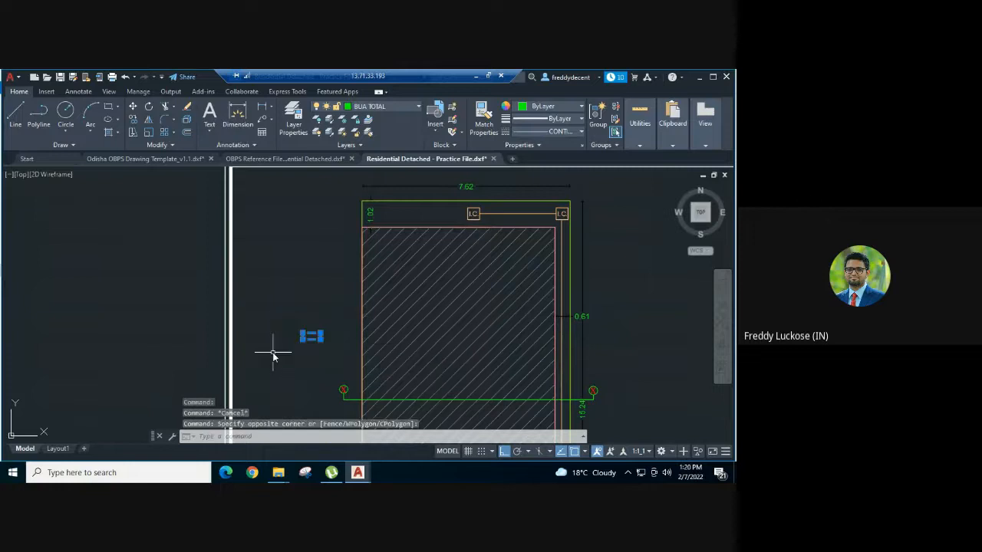
pyautogui.press('Delete')
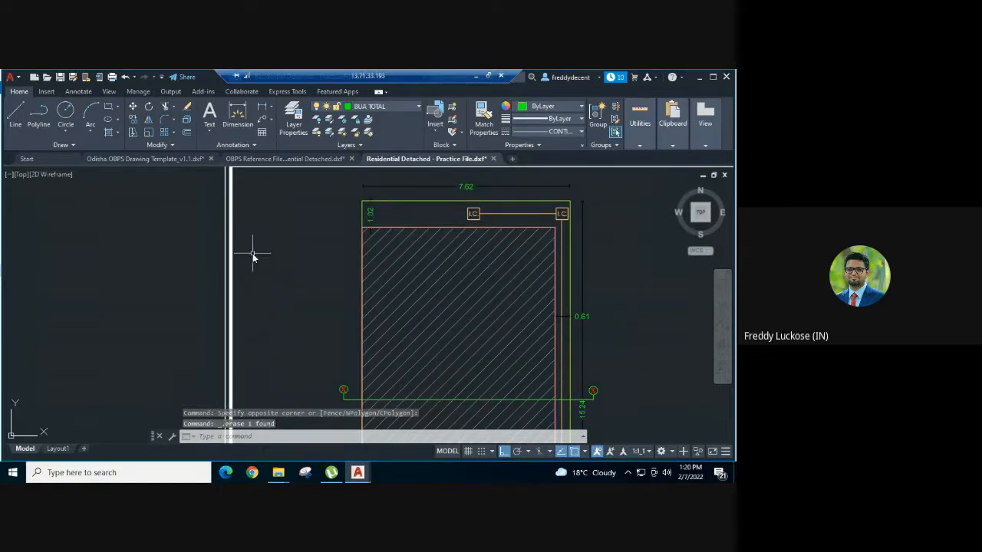
pyautogui.scroll(-1, 252, 201)
# Step: Go to the Odisha OBPS Drawing Template and bring its floor-plan layers table into view
pyautogui.scroll(-1, 383, 198)
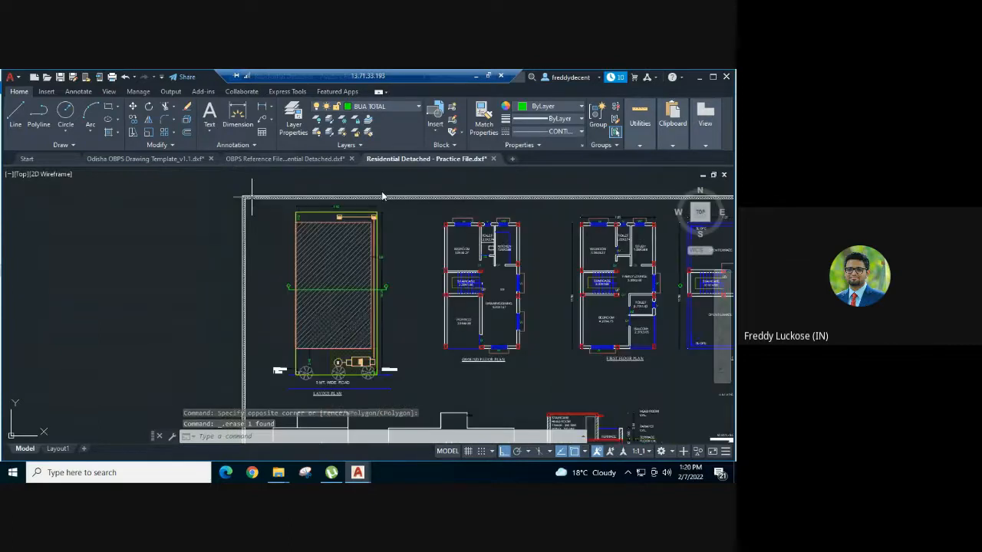
pyautogui.moveTo(405, 225); pyautogui.dragTo(279, 244, button='middle')
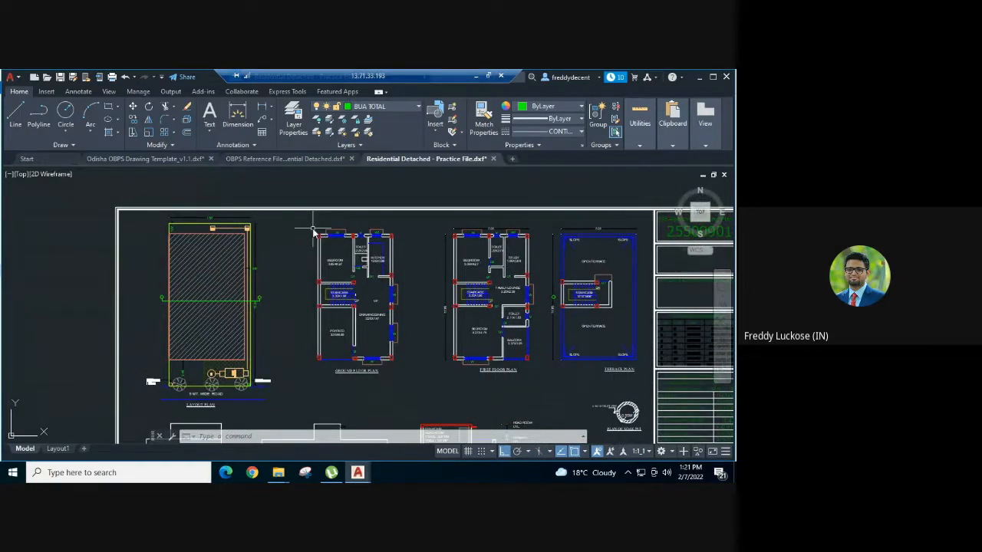
pyautogui.click(175, 160)
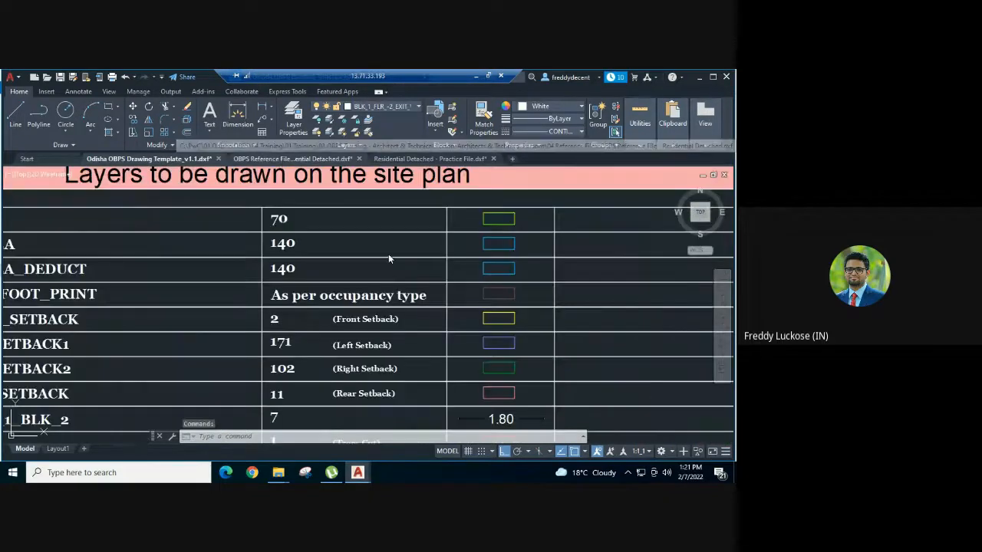
pyautogui.scroll(-5, 401, 267)
pyautogui.scroll(-3, 441, 214)
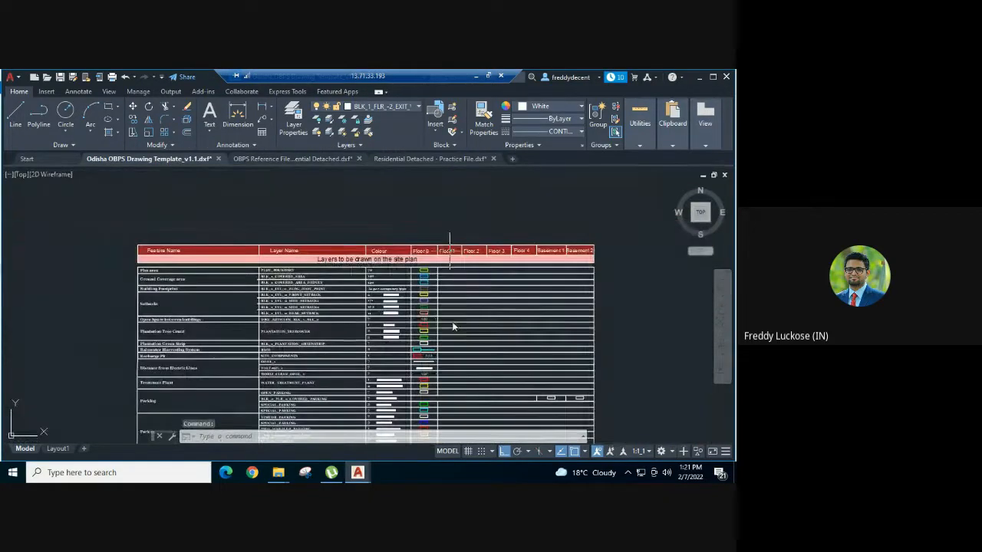
pyautogui.moveTo(450, 259); pyautogui.dragTo(427, 161, button='middle')
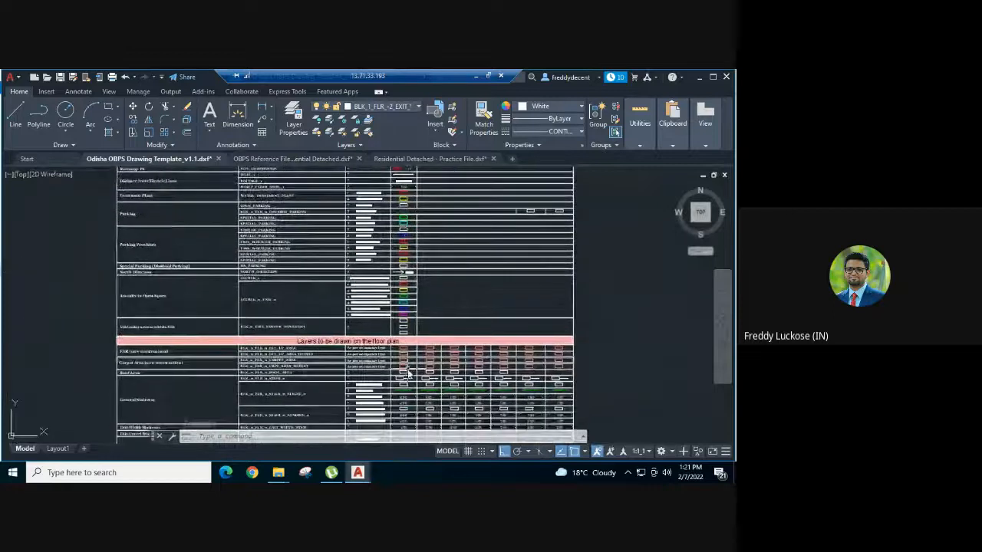
pyautogui.scroll(2, 447, 332)
pyautogui.scroll(3, 450, 332)
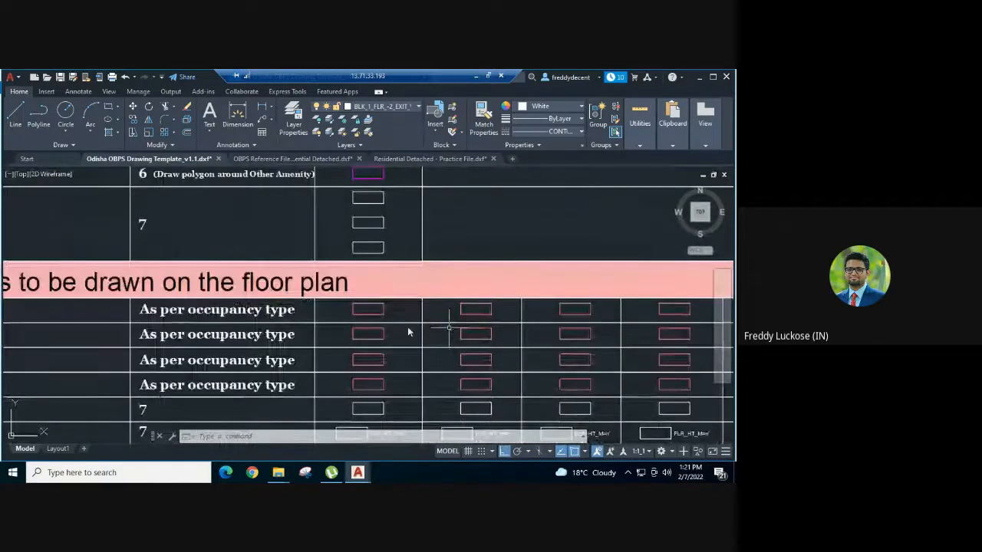
# Step: Copy the two floor-plan layer sample rectangles and return to the Residential Detached practice file
pyautogui.click(398, 300)
pyautogui.click(374, 316)
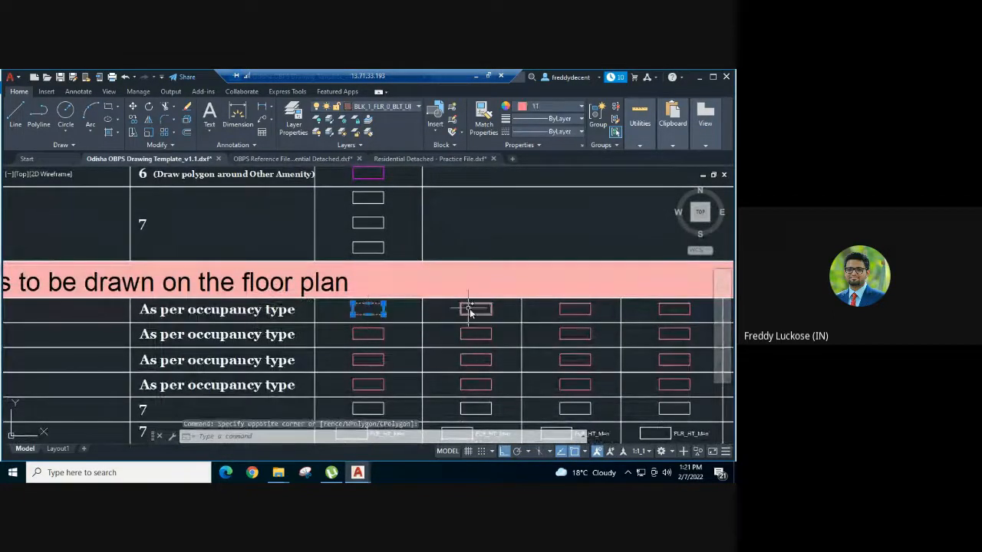
pyautogui.click(491, 299)
pyautogui.click(442, 318)
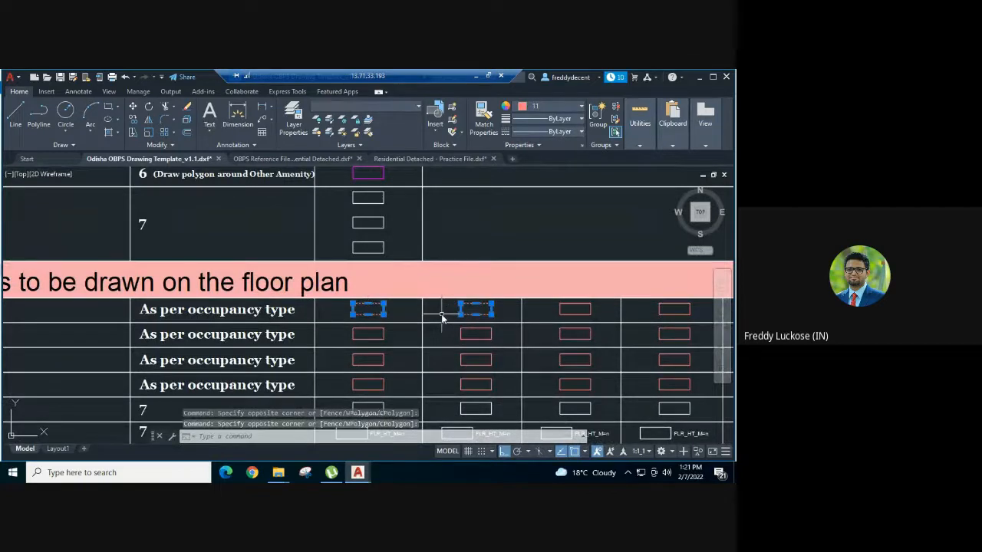
pyautogui.hotkey('ctrl', 'c')
pyautogui.click(414, 158)
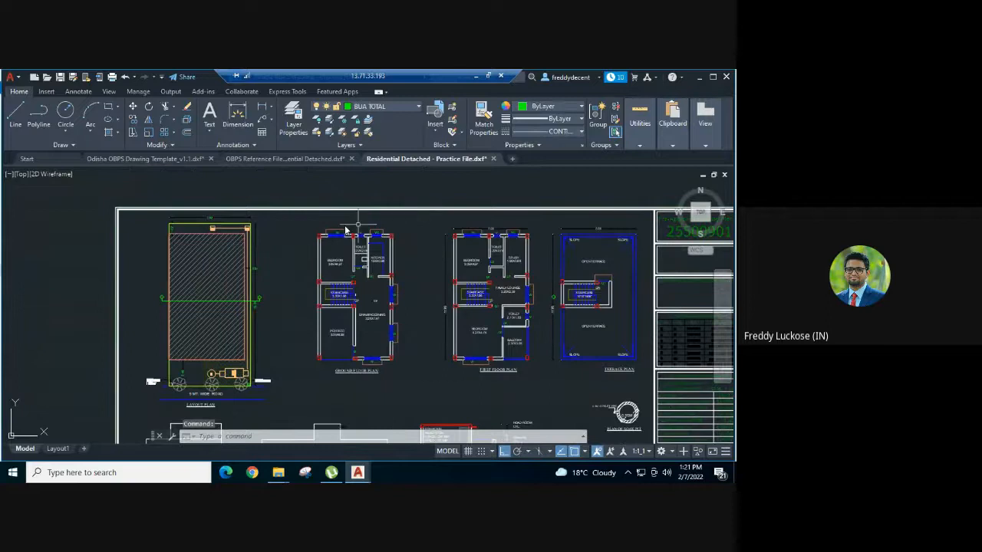
# Step: Paste the two floor-plan layer sample rectangles above the ground floor plan
pyautogui.hotkey('ctrl', 'v')
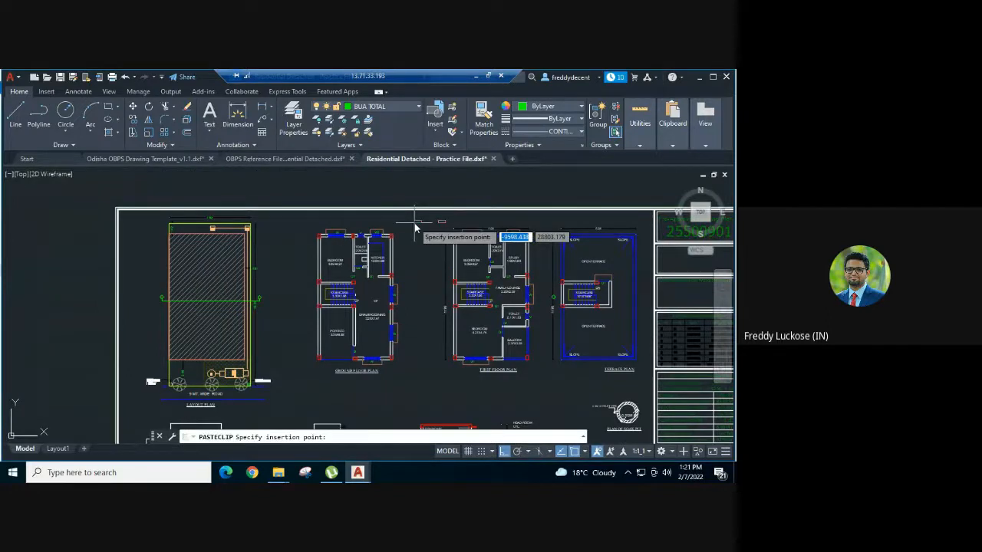
pyautogui.scroll(2, 414, 228)
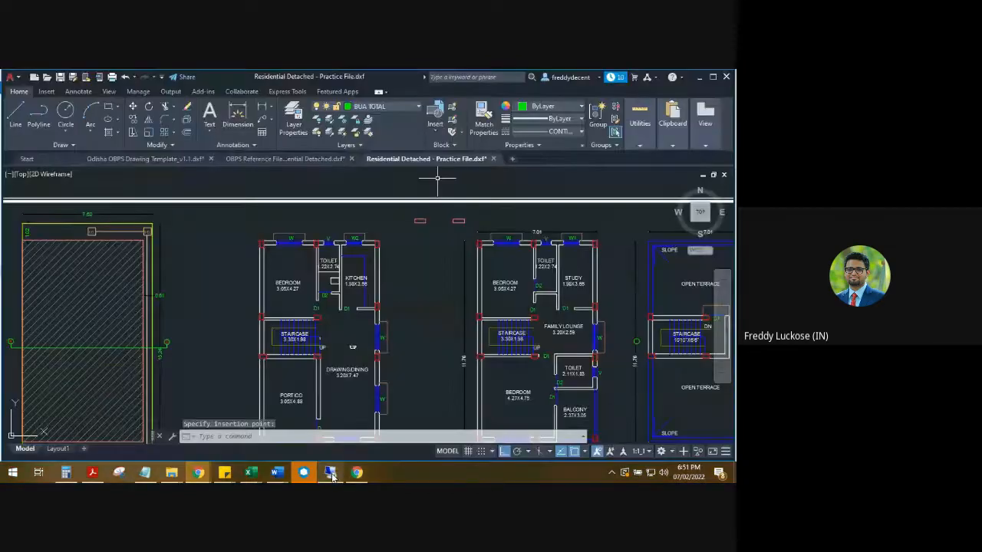
pyautogui.scroll(2, 395, 242)
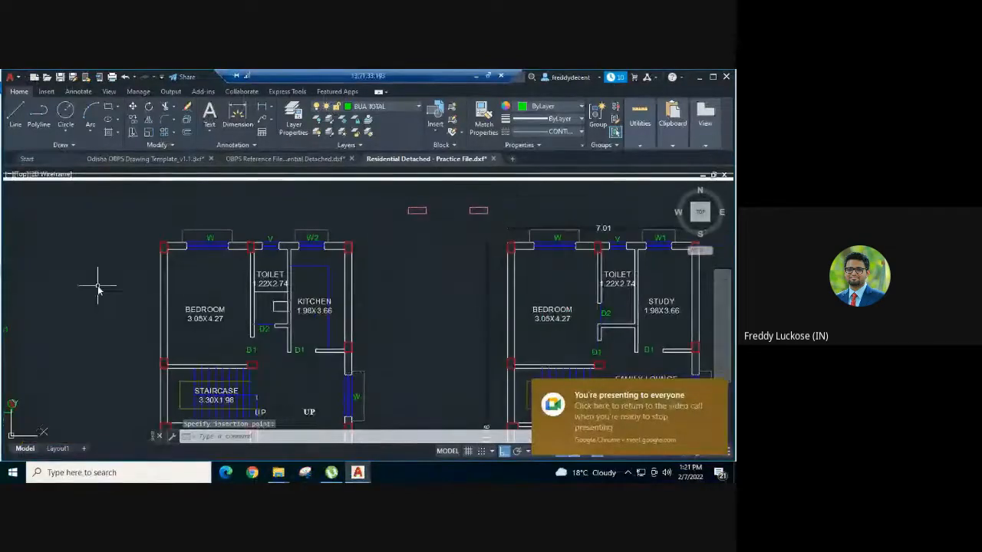
pyautogui.moveTo(97, 285); pyautogui.dragTo(121, 270, button='middle')
# Step: Start a polyline at the bedroom's top-left corner and run it to the kitchen's top-right corner
pyautogui.write('pl')
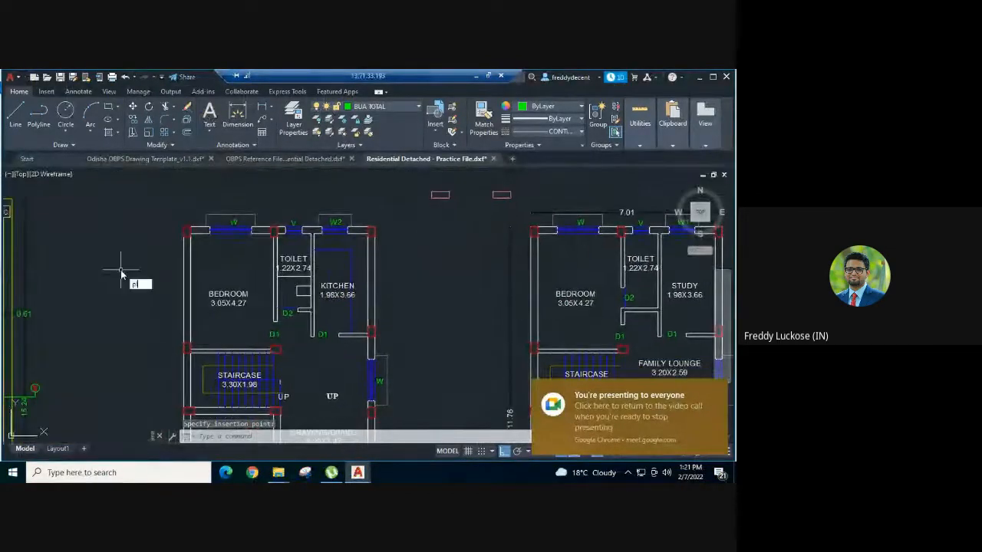
pyautogui.press('Return')
pyautogui.scroll(2, 161, 232)
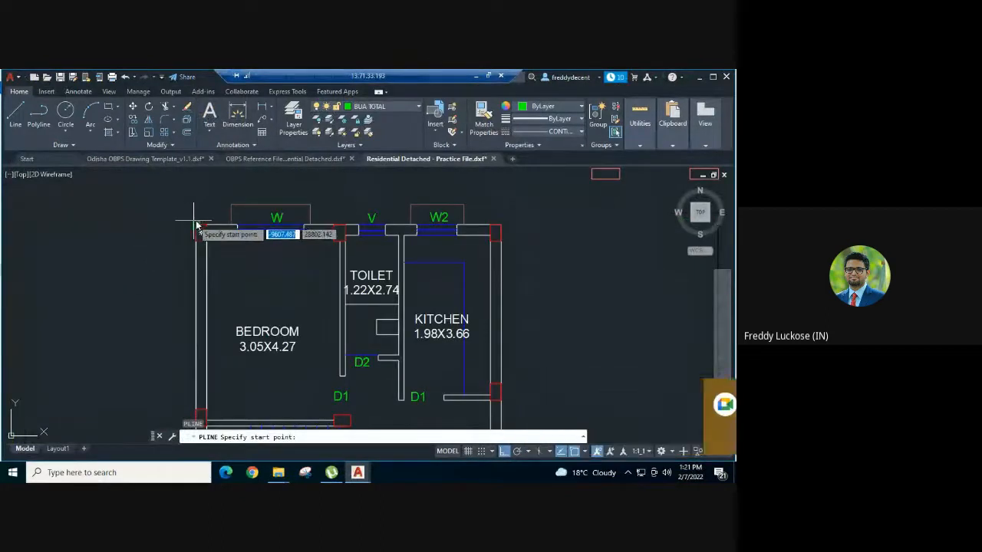
pyautogui.click(199, 231)
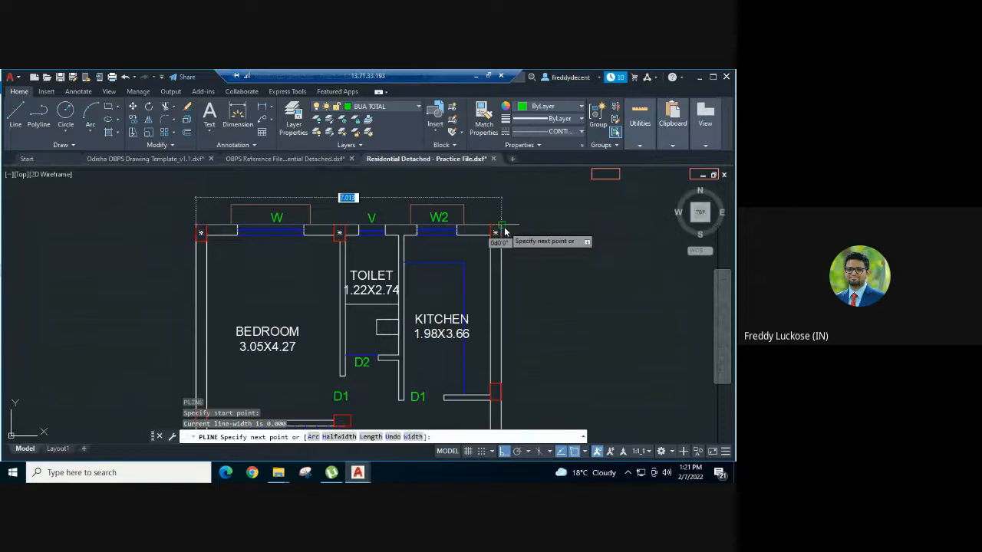
pyautogui.click(503, 230)
pyautogui.scroll(-2, 505, 192)
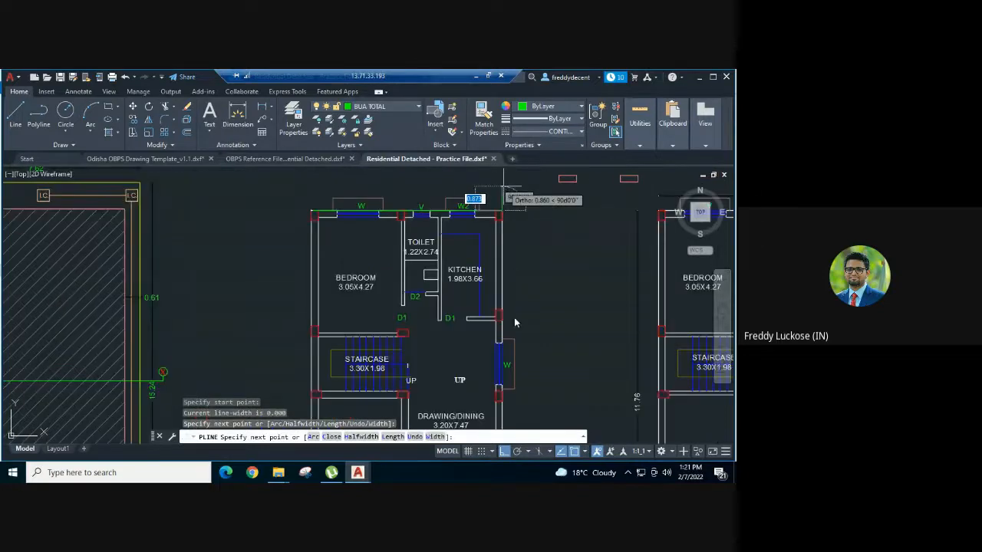
pyautogui.scroll(-3, 515, 323)
pyautogui.scroll(5, 516, 330)
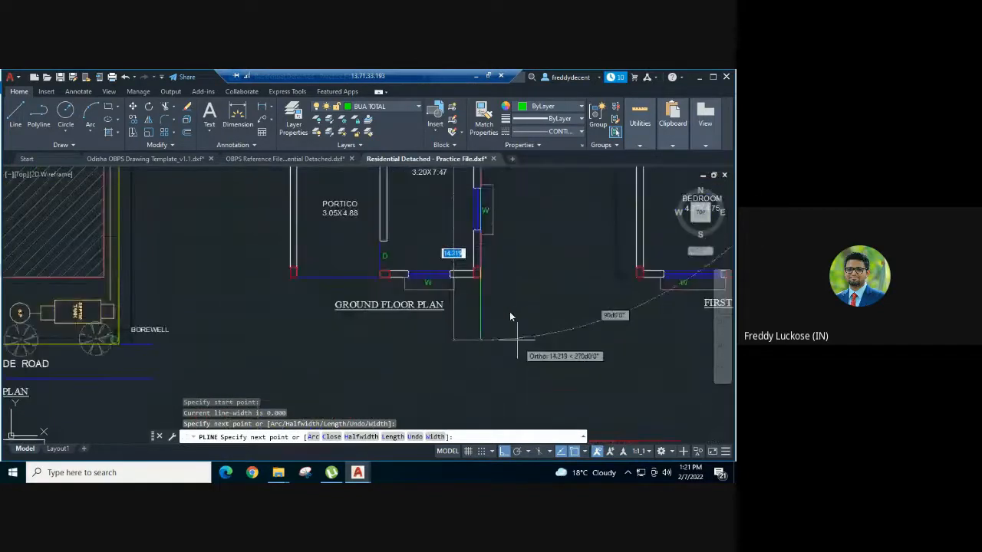
# Step: Continue the outline along the bottom-right and left walls, ending at the bedroom's top-left corner
pyautogui.click(476, 274)
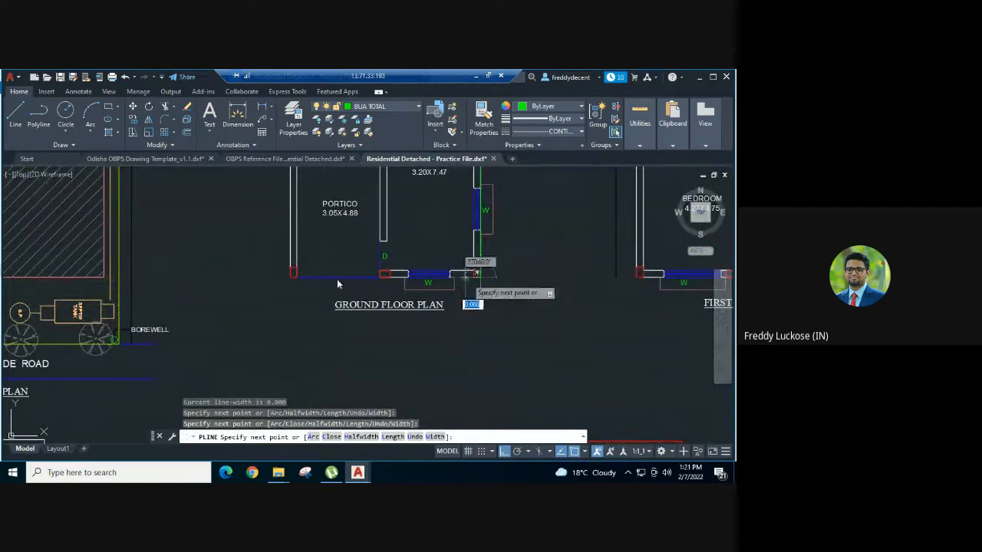
pyautogui.click(293, 274)
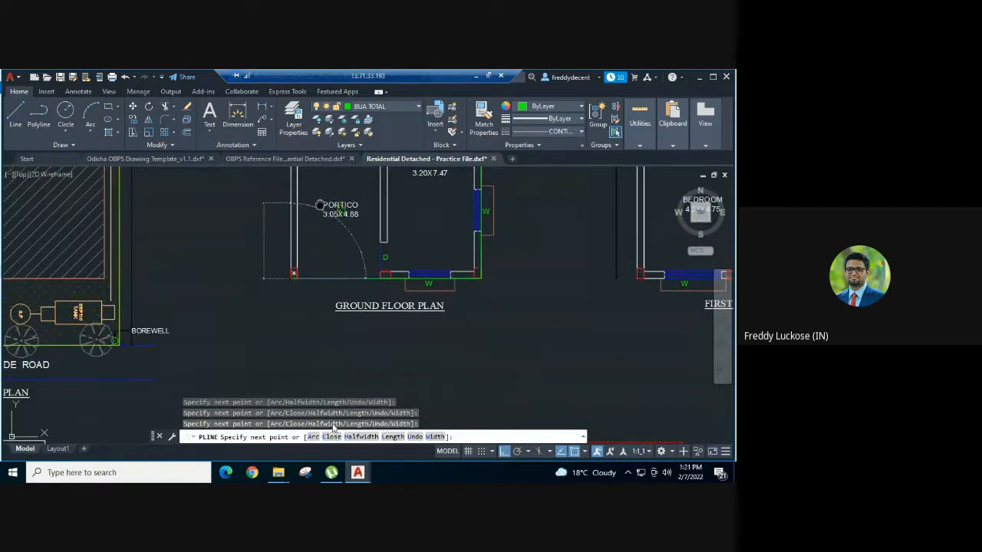
pyautogui.moveTo(320, 204); pyautogui.dragTo(329, 454, button='middle')
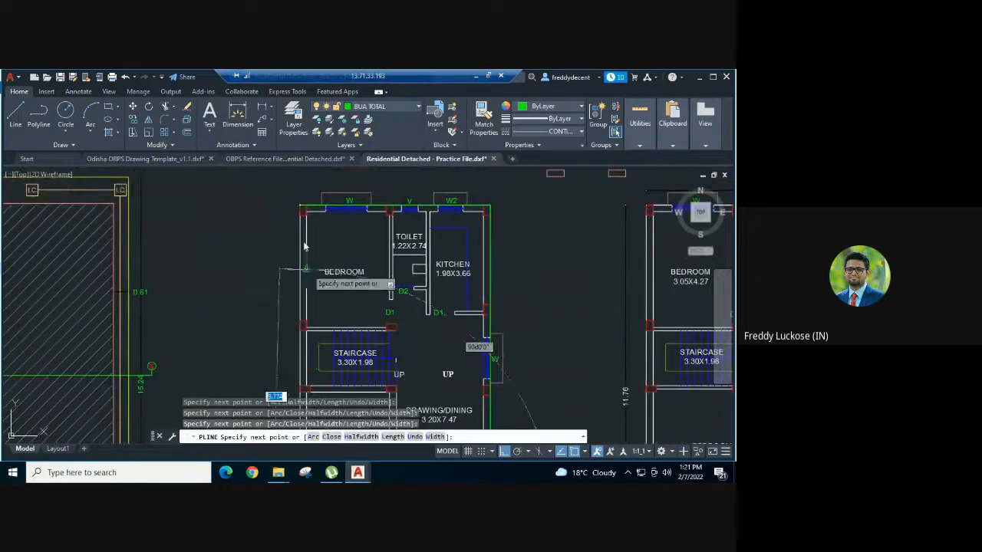
pyautogui.scroll(4, 300, 210)
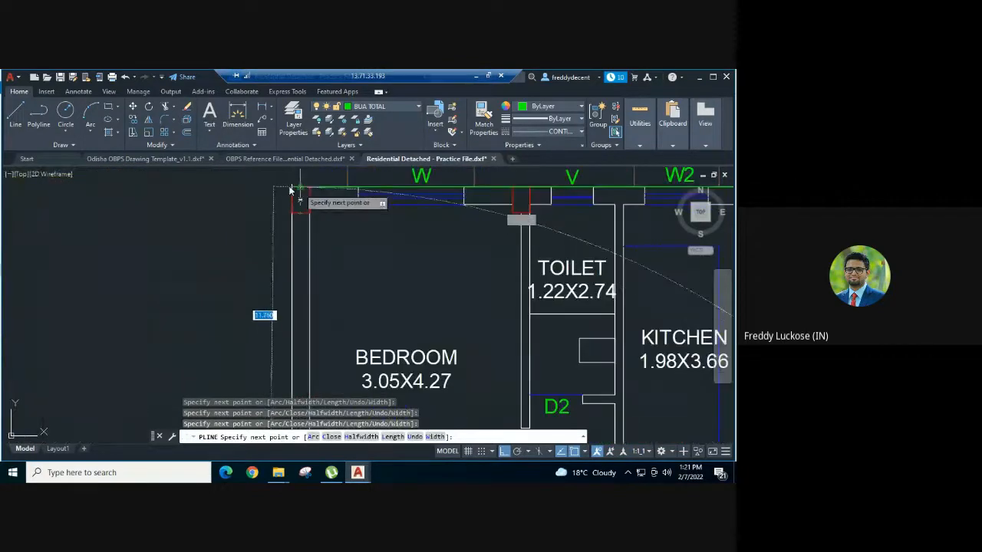
pyautogui.click(292, 188)
pyautogui.press('Escape')
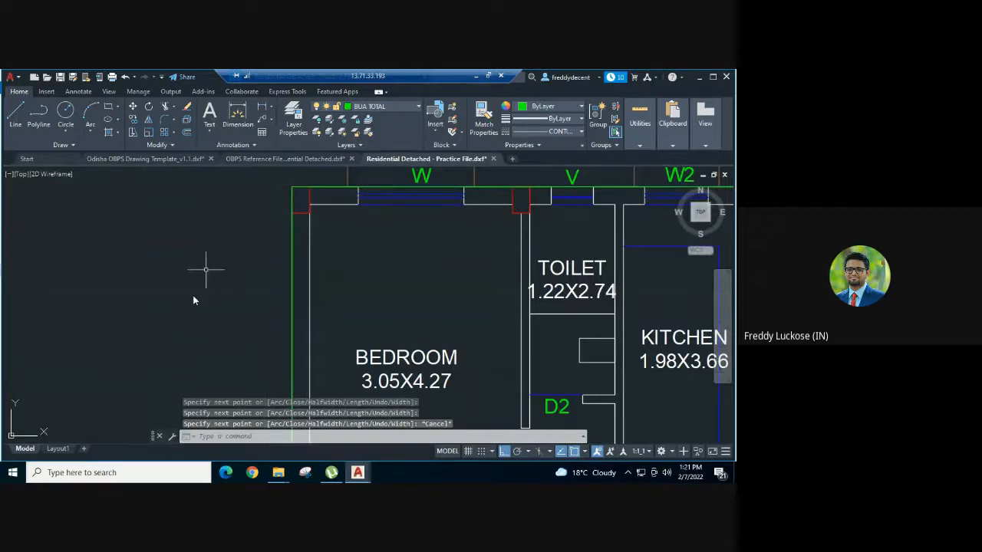
pyautogui.scroll(-2, 190, 311)
pyautogui.scroll(-2, 189, 316)
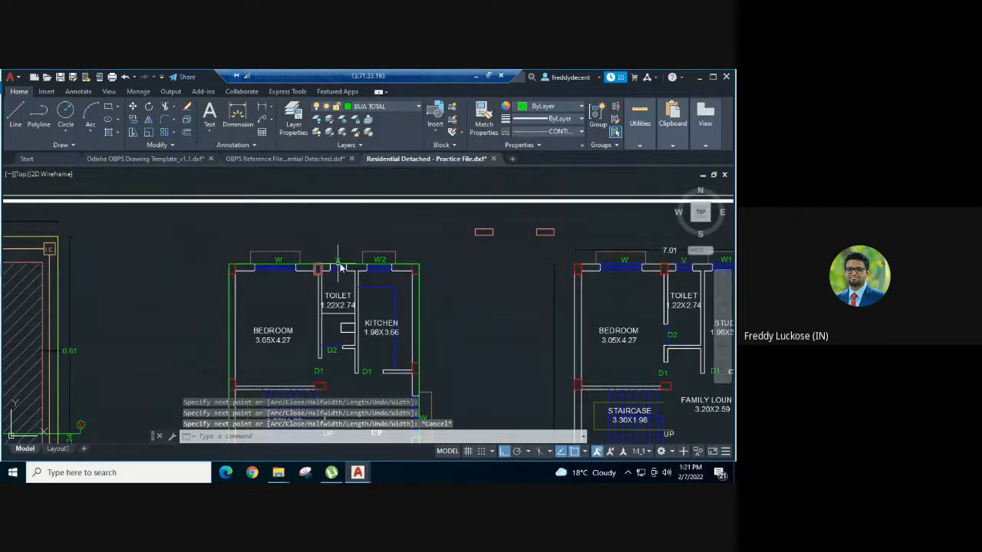
pyautogui.moveTo(439, 305); pyautogui.dragTo(441, 250, button='middle')
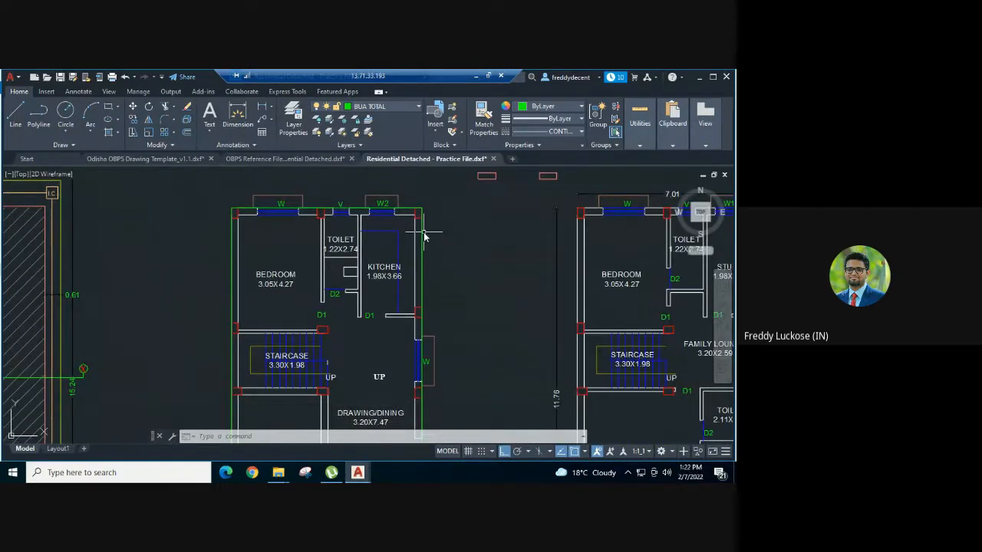
# Step: Close the green ground floor boundary polyline with PEDIT
pyautogui.click(423, 233)
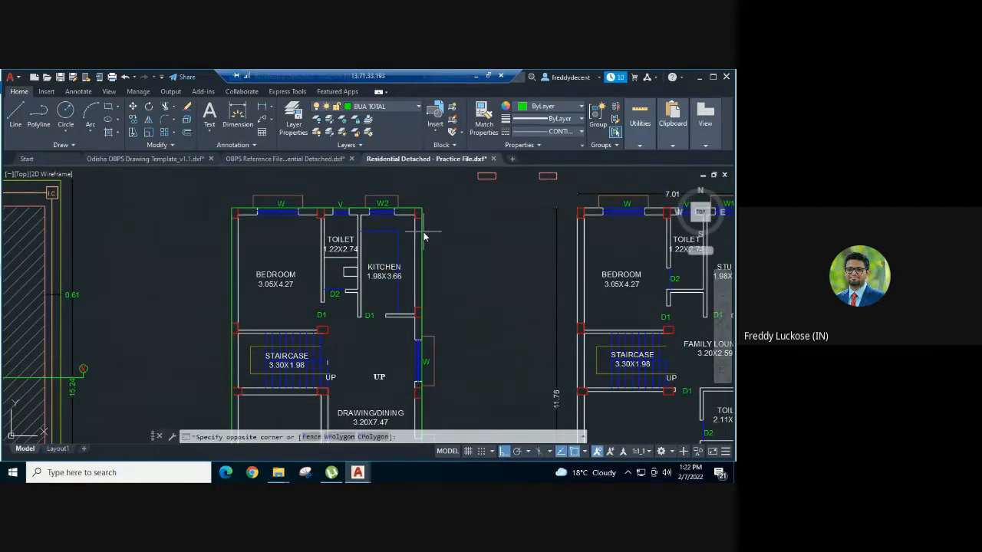
pyautogui.press('Escape')
pyautogui.click(423, 234)
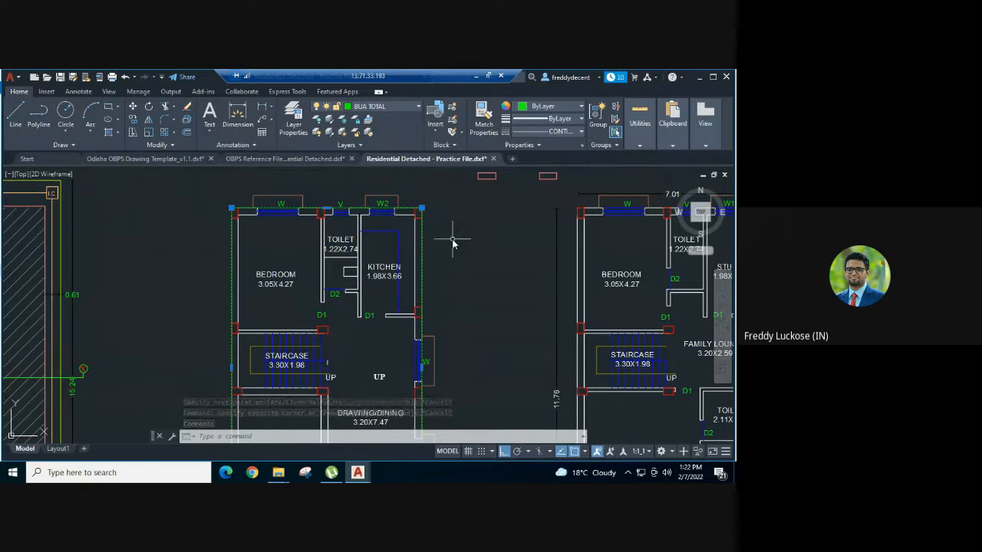
pyautogui.write('PEDIT')
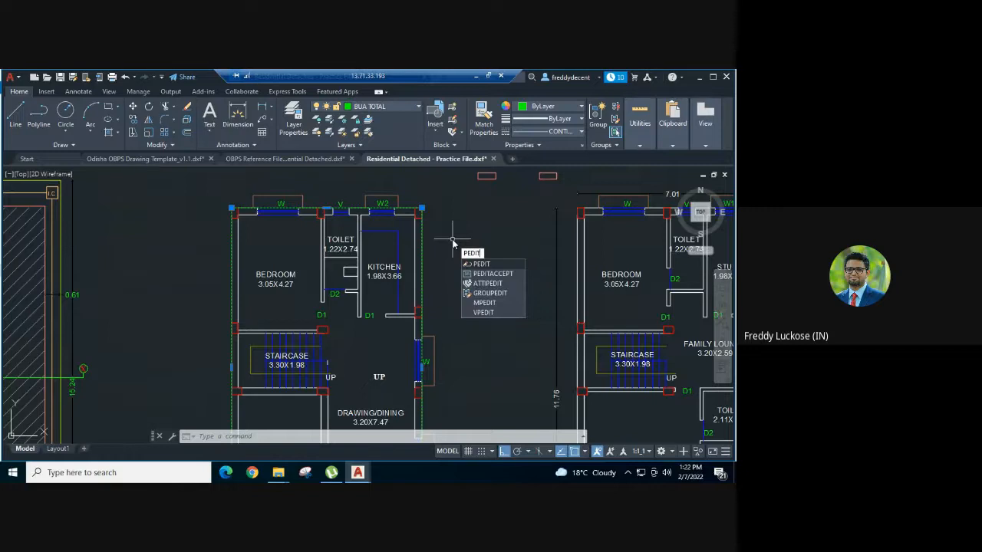
pyautogui.press('Return')
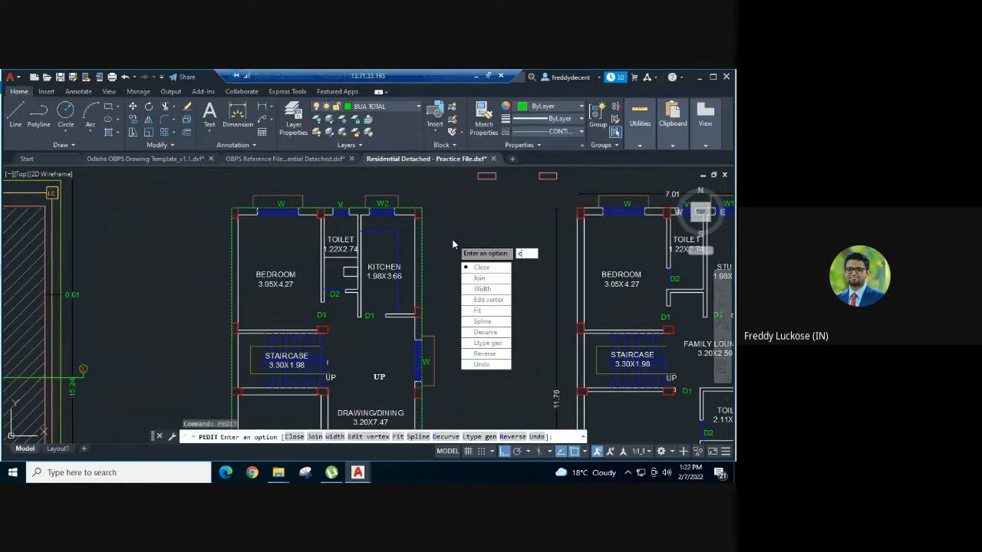
pyautogui.press('Return')
pyautogui.press('Escape')
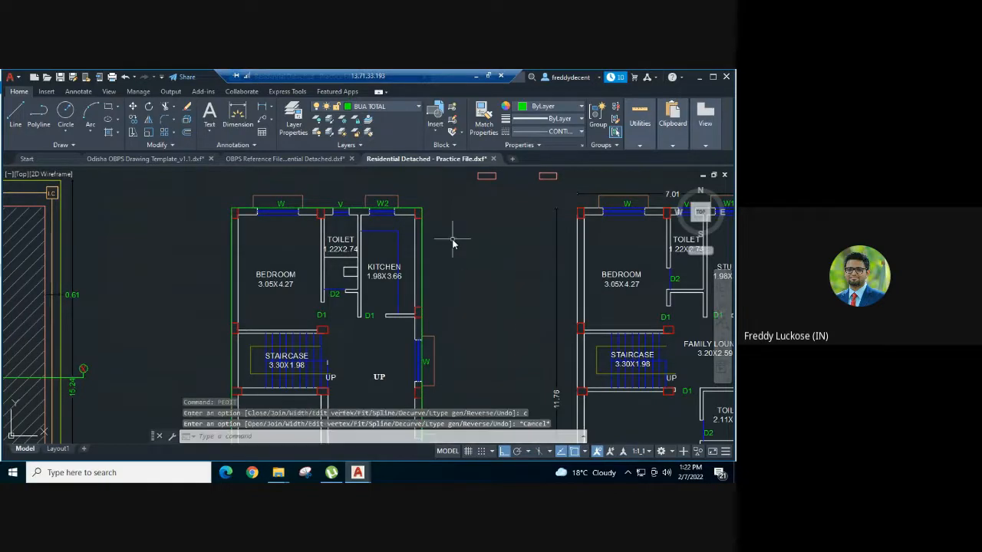
pyautogui.click(402, 208)
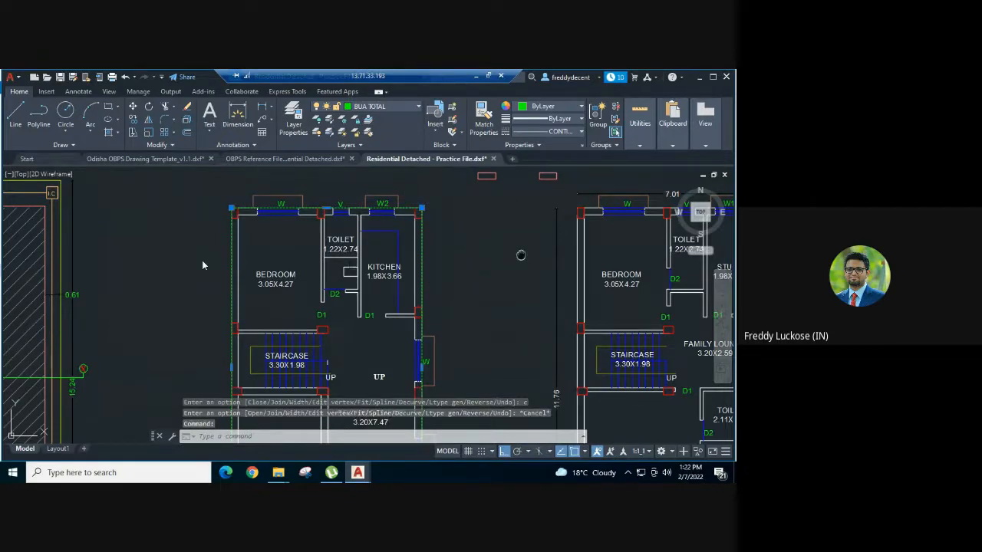
# Step: Match the ground floor outline to the small rectangle's properties: built-up layer, colour 11
pyautogui.moveTo(520, 252); pyautogui.dragTo(176, 259, button='middle')
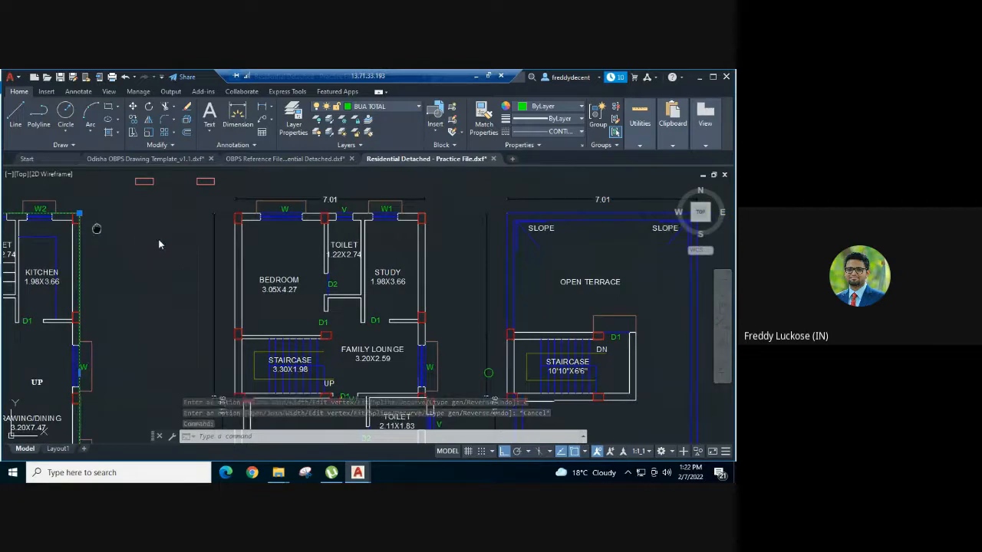
pyautogui.moveTo(97, 227); pyautogui.dragTo(166, 246, button='middle')
pyautogui.press('Escape')
pyautogui.write('m')
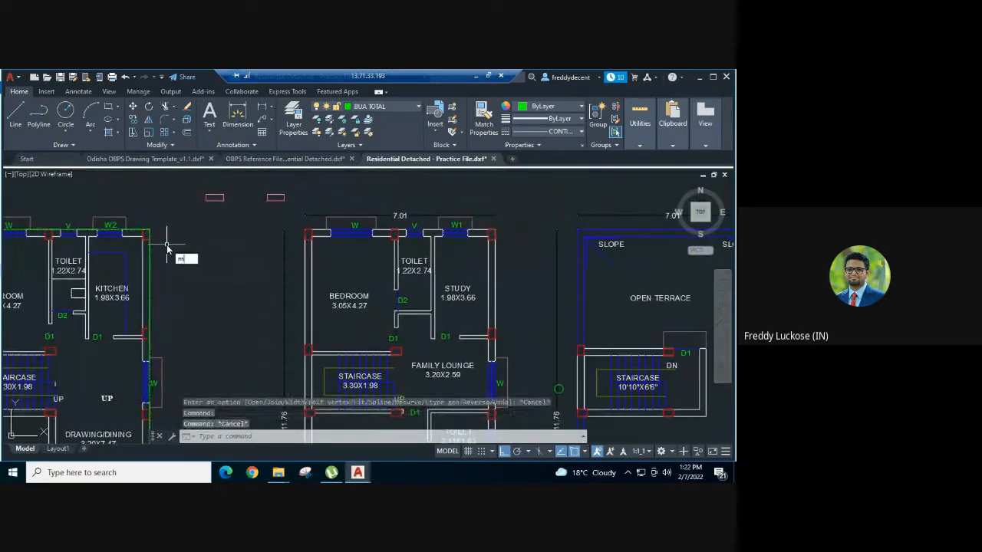
pyautogui.write('a')
pyautogui.press('Return')
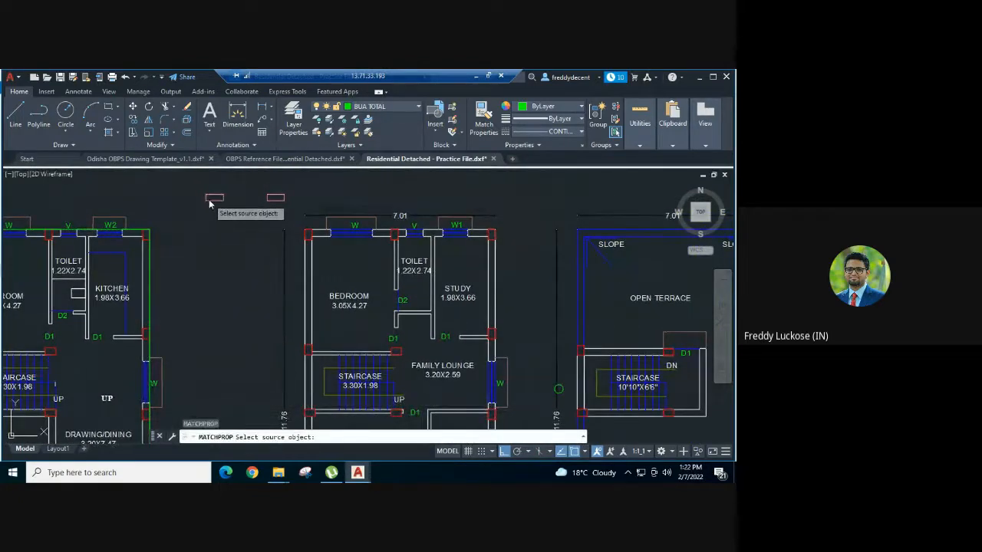
pyautogui.click(210, 200)
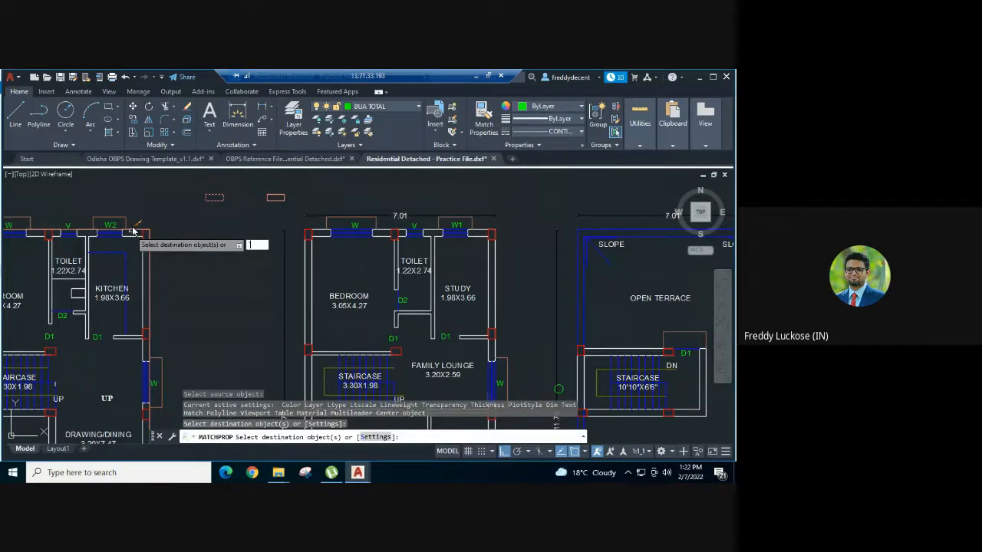
pyautogui.click(133, 229)
pyautogui.press('Escape')
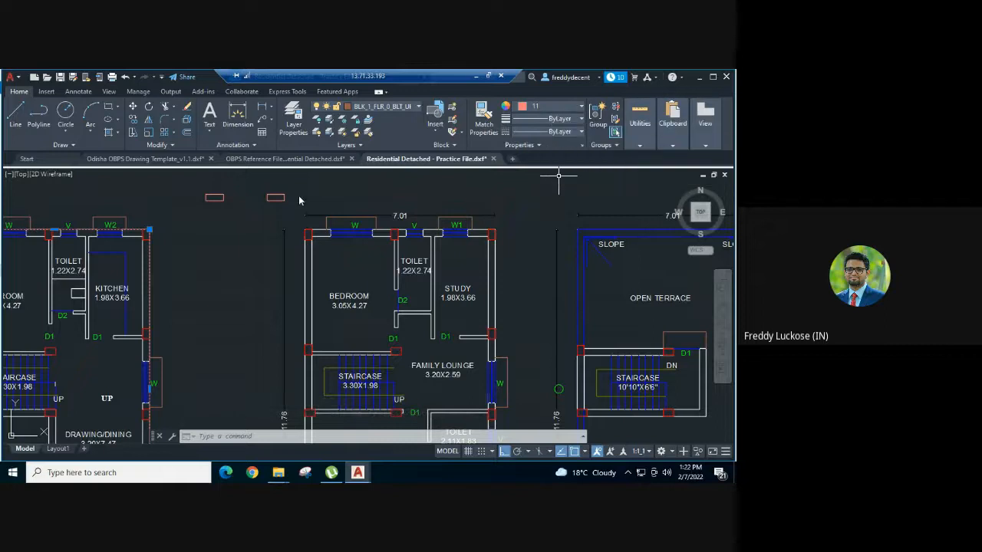
# Step: Delete the small sample rectangle above the plan
pyautogui.press('Escape')
pyautogui.click(237, 189)
pyautogui.click(175, 232)
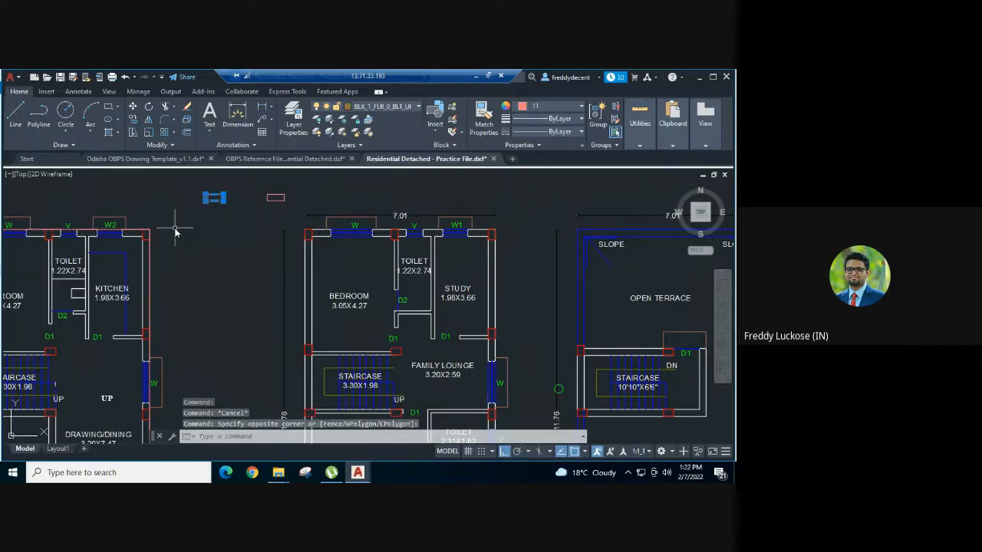
pyautogui.press('Delete')
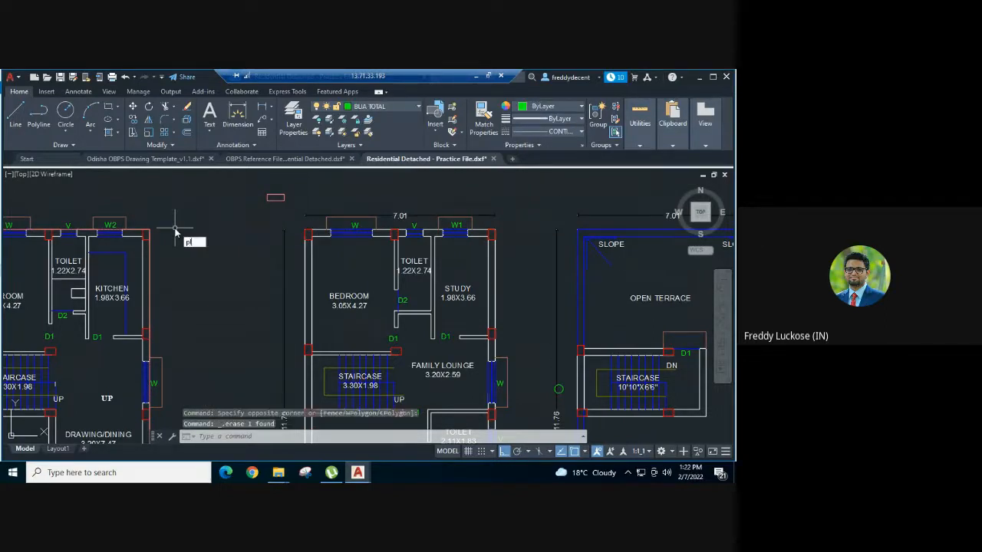
# Step: Trace a first-floor boundary polyline around the bedroom and balcony wall corners
pyautogui.write('pl')
pyautogui.press('Return')
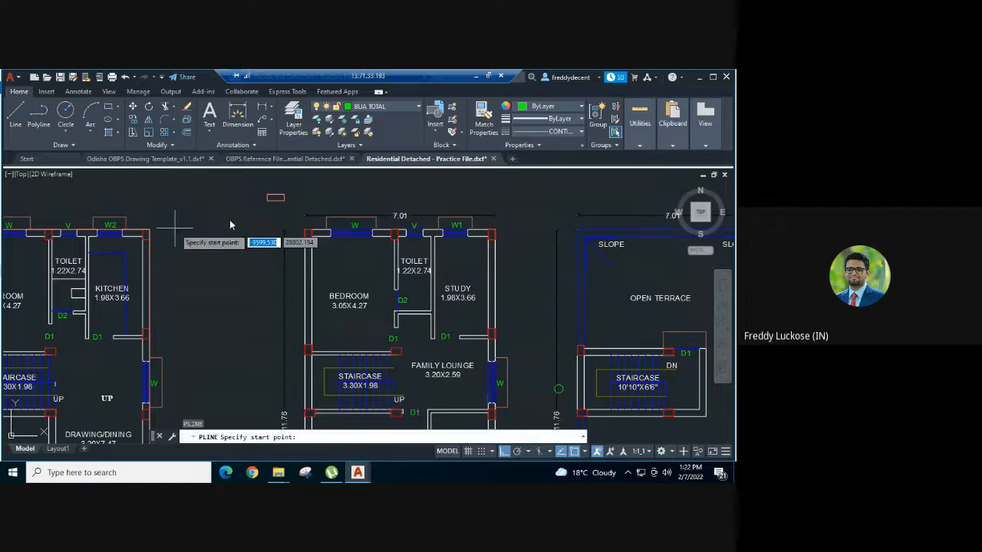
pyautogui.click(306, 232)
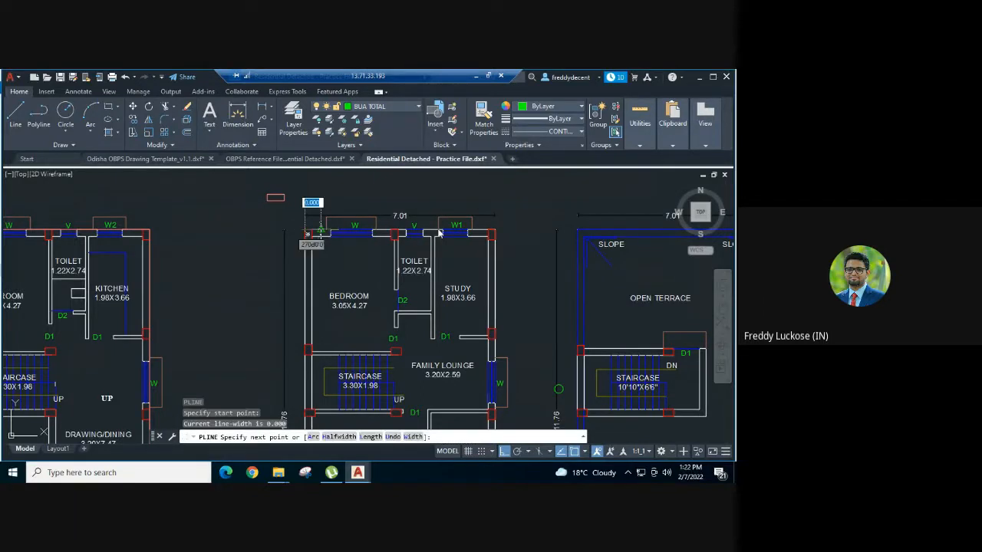
pyautogui.click(498, 232)
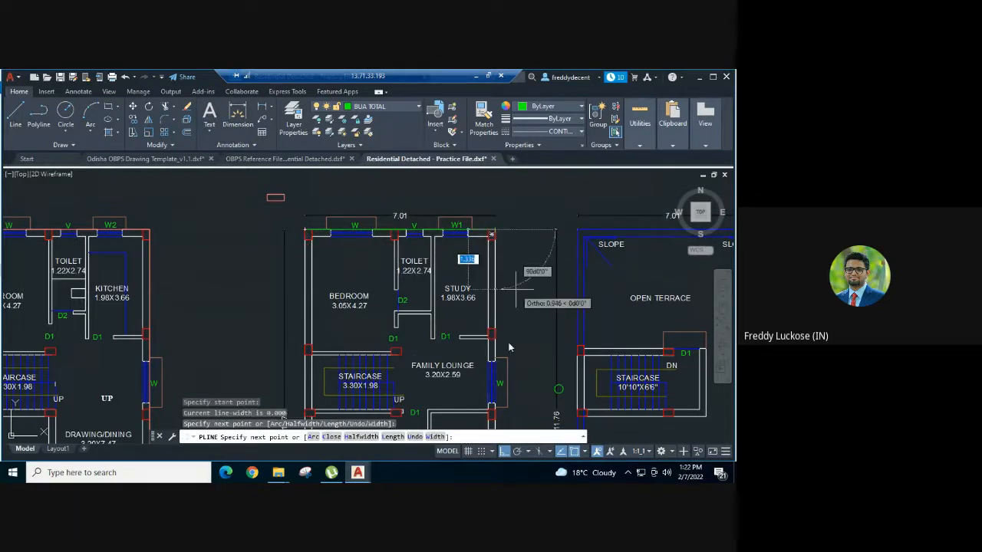
pyautogui.moveTo(507, 350); pyautogui.dragTo(498, 161, button='middle')
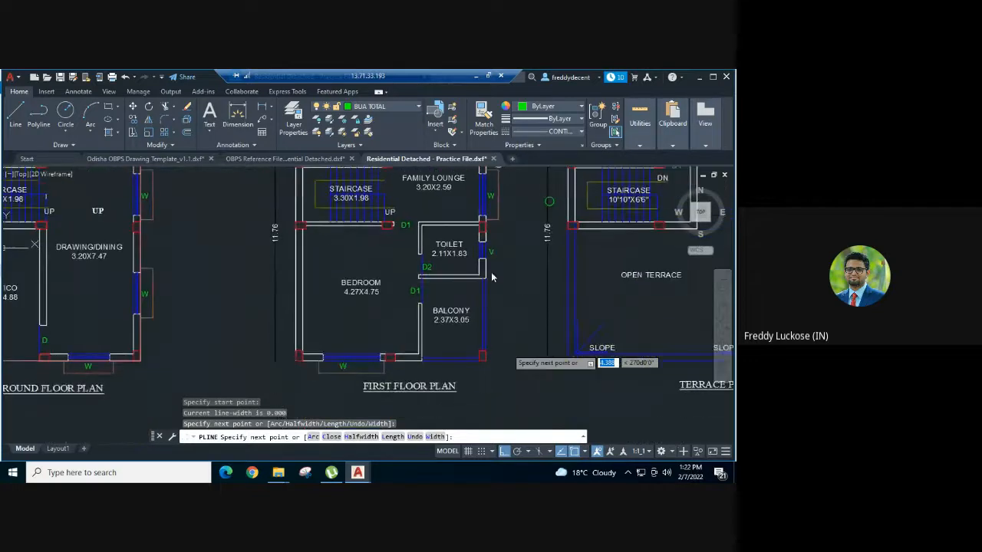
pyautogui.click(485, 366)
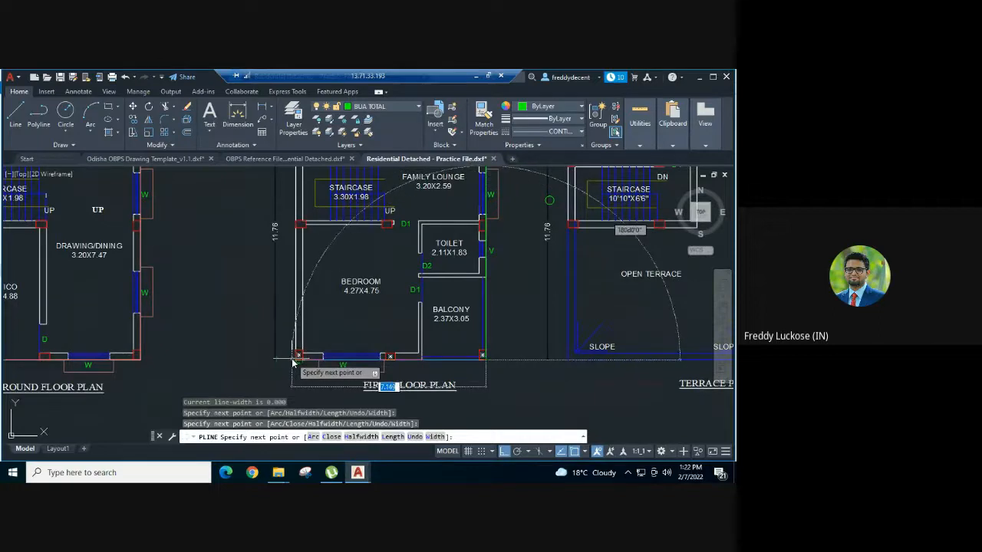
pyautogui.click(298, 356)
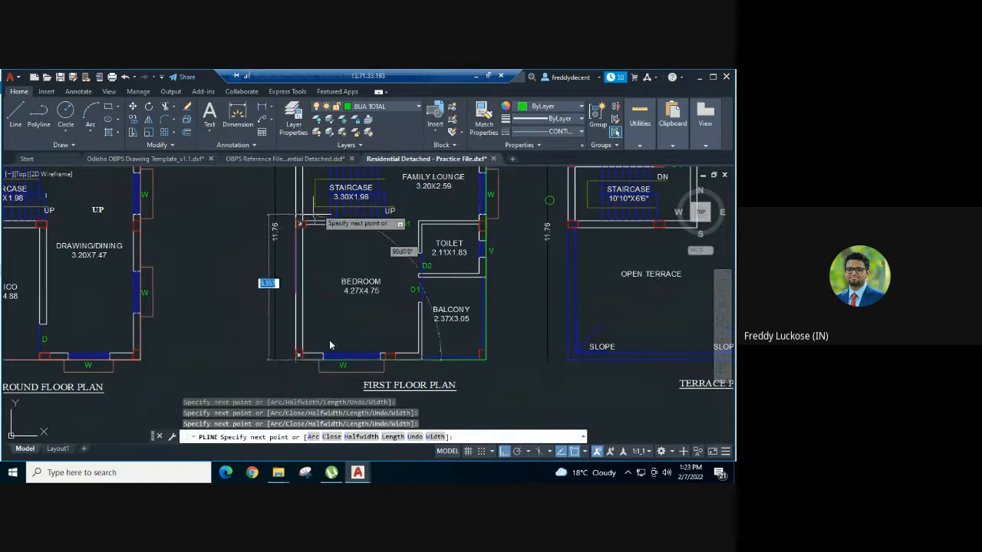
pyautogui.moveTo(323, 205); pyautogui.dragTo(330, 385, button='middle')
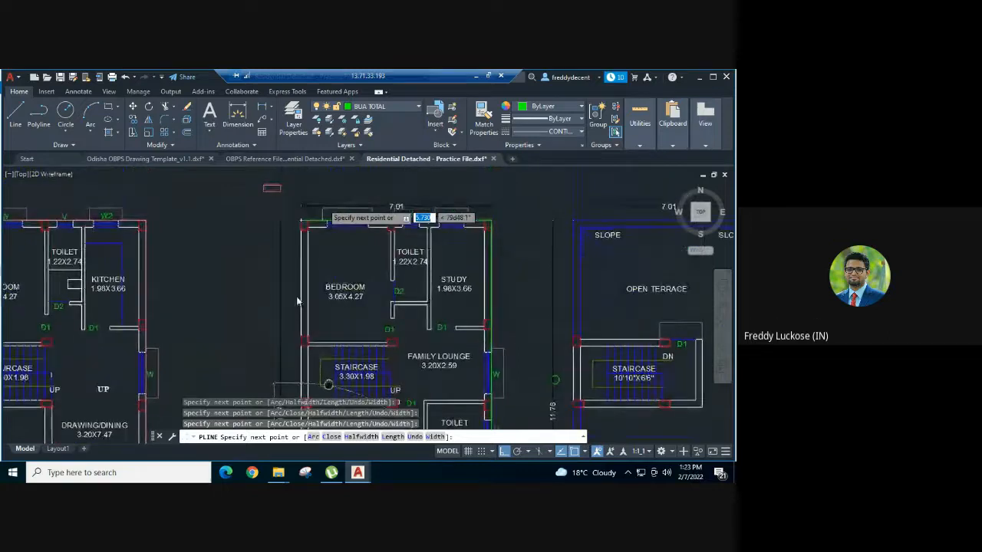
pyautogui.click(301, 231)
# Step: Undo the last vertex and cancel the unfinished boundary polyline
pyautogui.write('u')
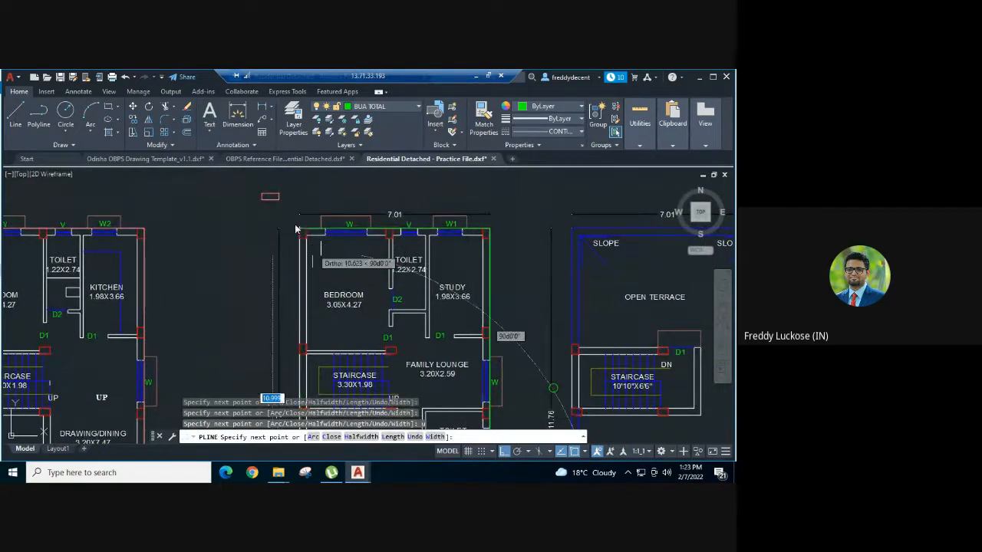
pyautogui.press('Return')
pyautogui.scroll(2, 292, 215)
pyautogui.scroll(4, 297, 228)
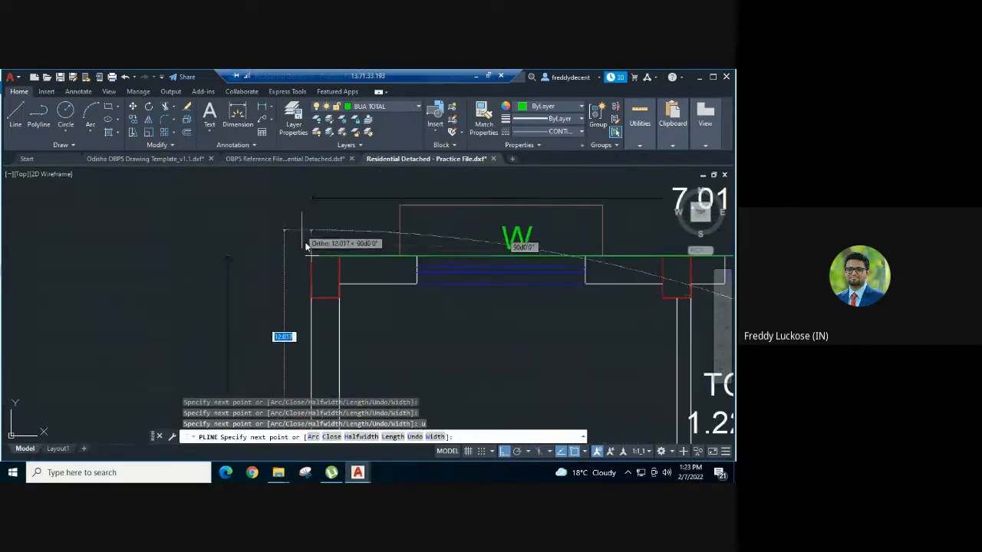
pyautogui.scroll(-4, 319, 246)
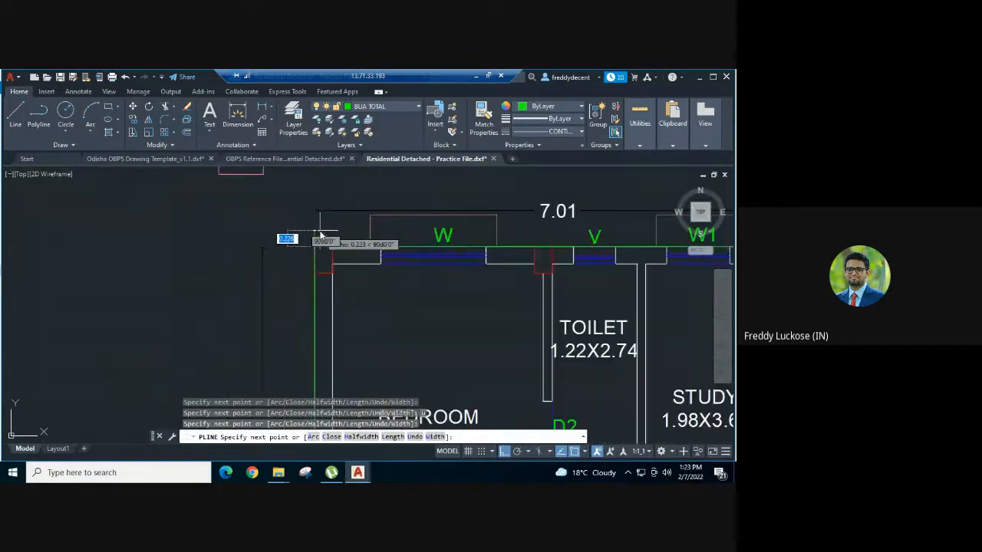
pyautogui.scroll(-2, 283, 232)
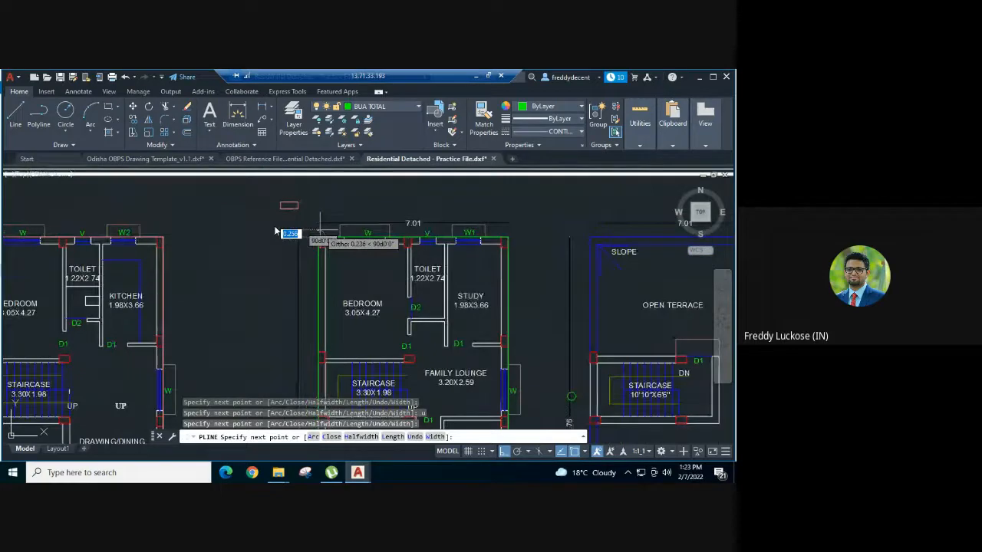
pyautogui.scroll(-2, 276, 231)
pyautogui.press('Escape')
# Step: Give the first-floor wall outline the small rectangle's properties, then delete that rectangle
pyautogui.write('M')
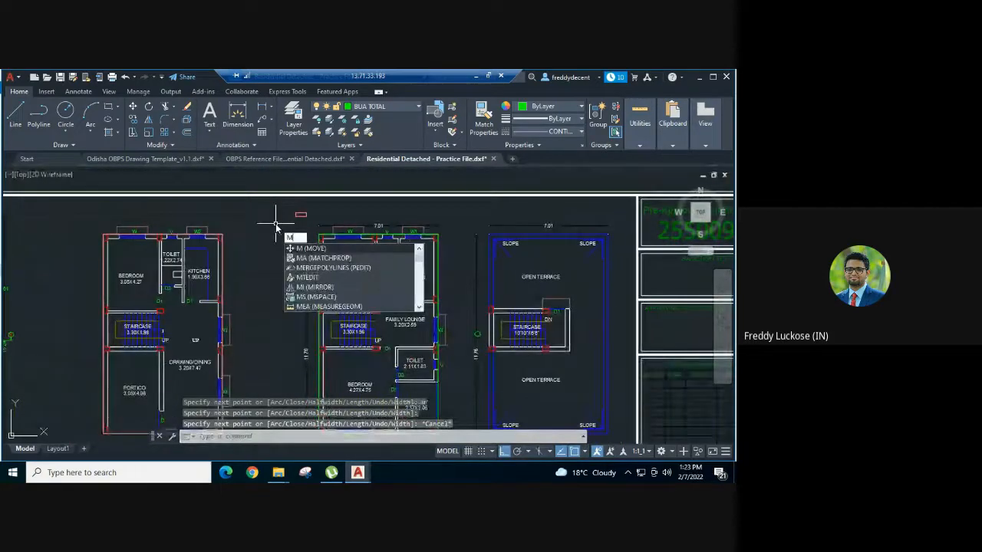
pyautogui.write('A')
pyautogui.press('Return')
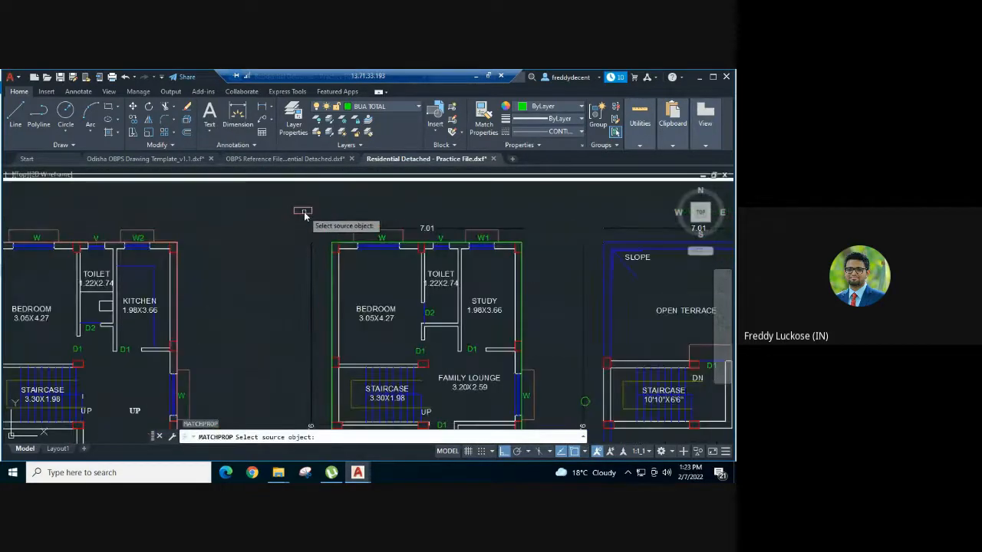
pyautogui.scroll(2, 299, 219)
pyautogui.click(298, 215)
pyautogui.click(297, 214)
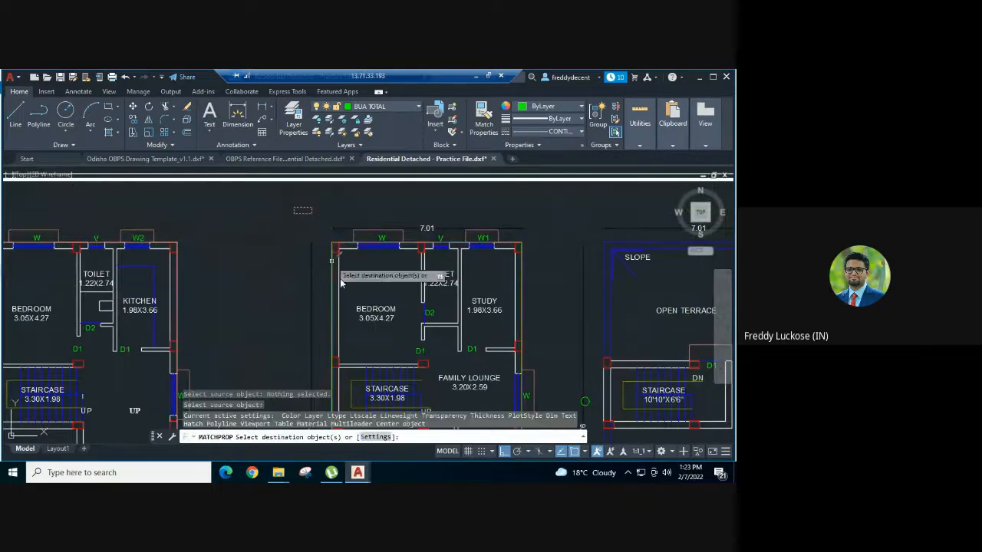
pyautogui.click(331, 276)
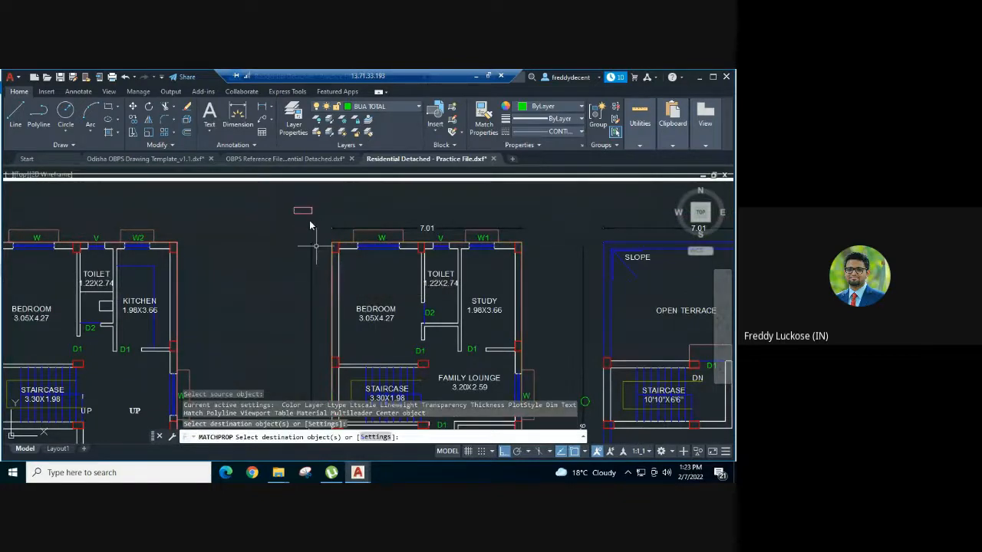
pyautogui.press('Escape')
pyautogui.click(314, 205)
pyautogui.click(288, 216)
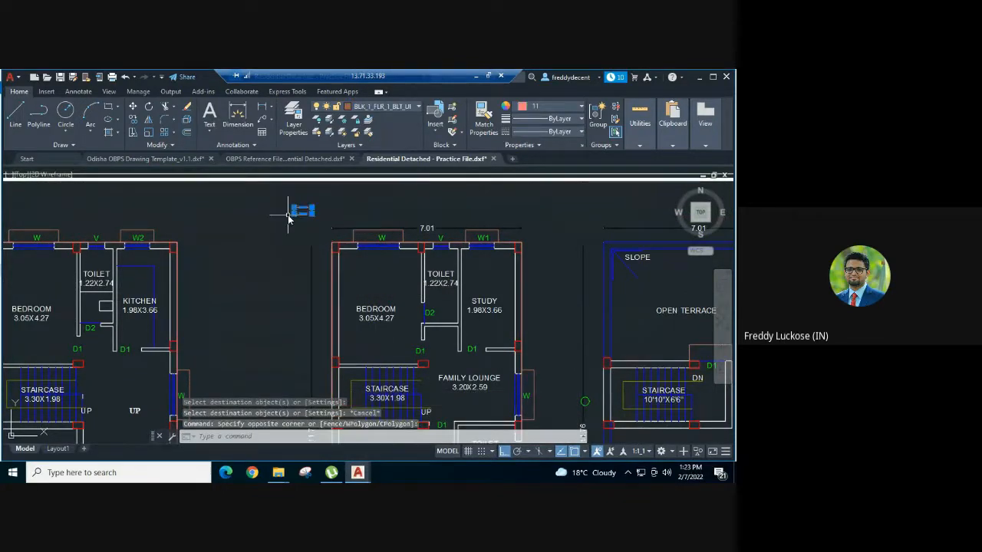
pyautogui.press('Delete')
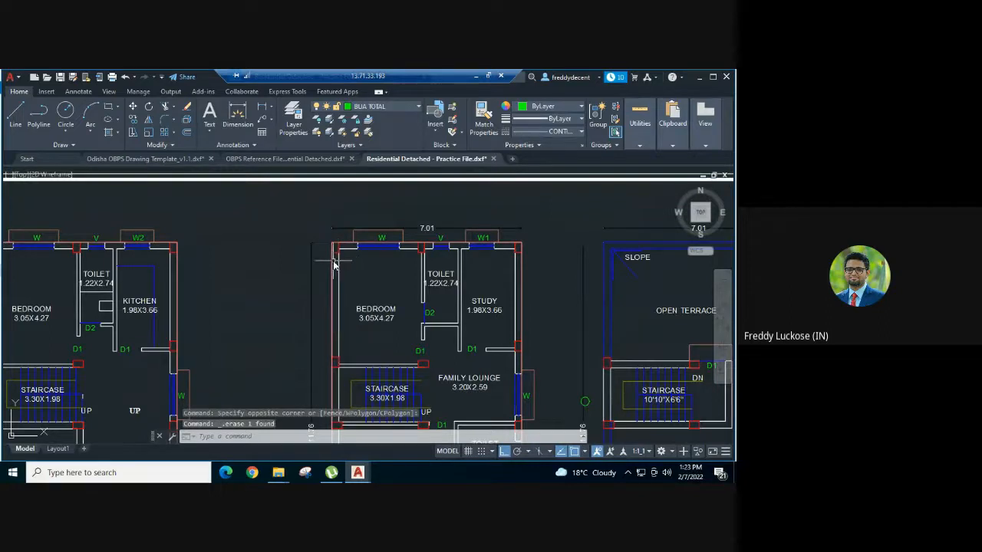
# Step: Close the first-floor bedroom wall polyline with PEDIT
pyautogui.click(333, 265)
pyautogui.write('pe')
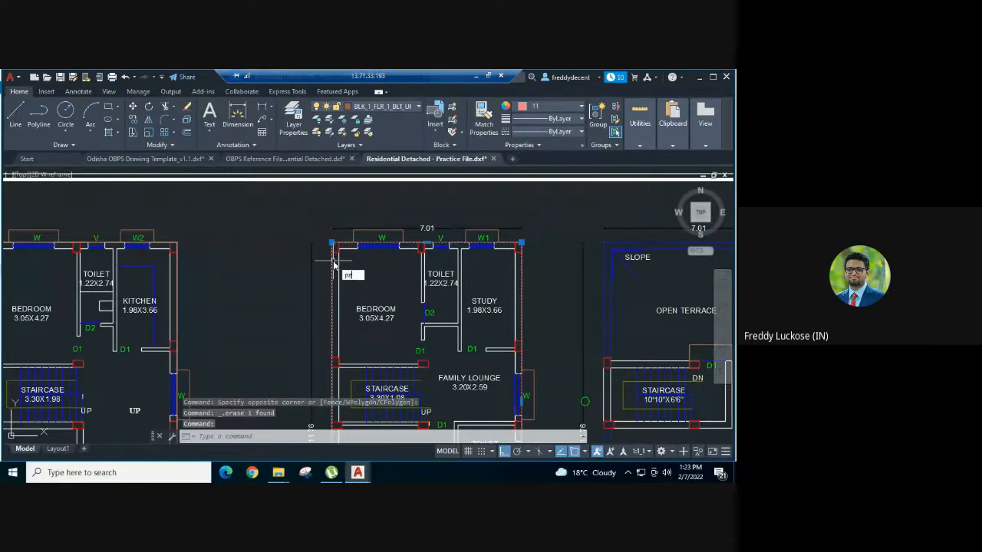
pyautogui.write('d')
pyautogui.press('Return')
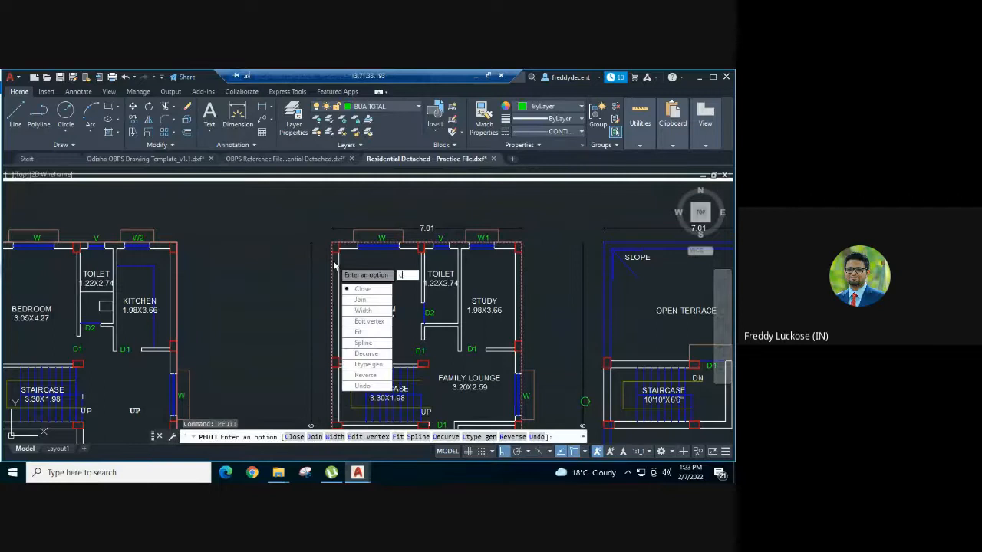
pyautogui.write('c')
pyautogui.press('Return')
pyautogui.press('Escape')
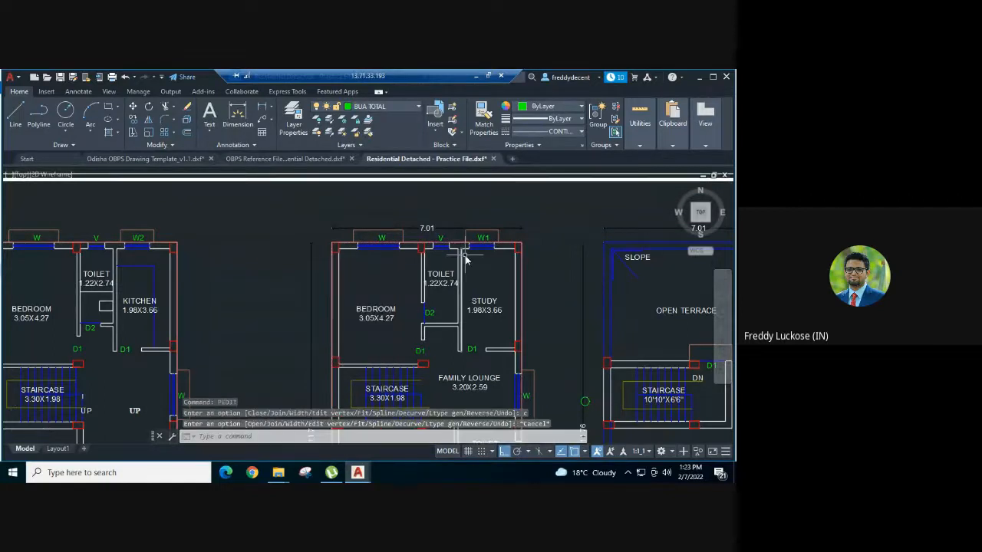
# Step: Zoom out to show the whole sheet, including the elevations and sections
pyautogui.scroll(-5, 472, 242)
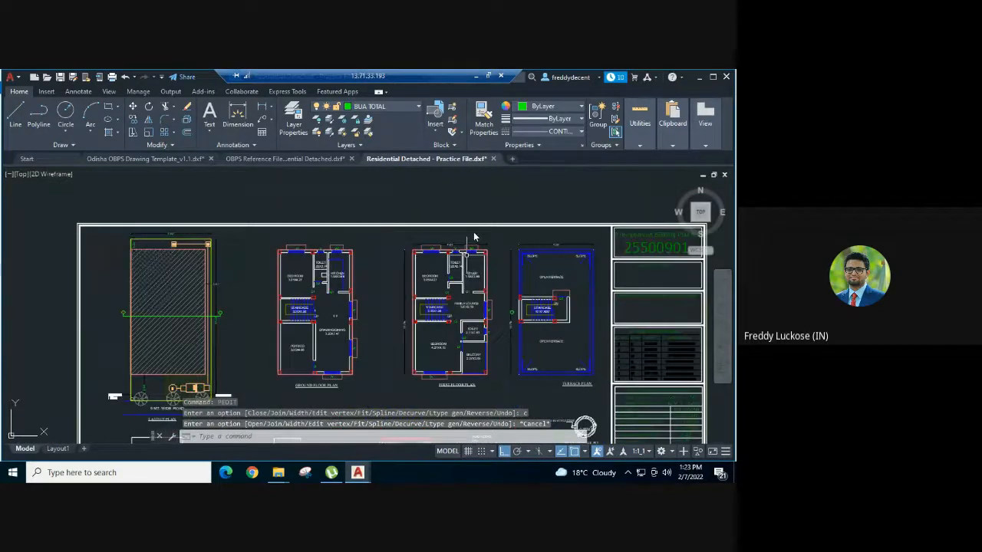
pyautogui.scroll(-2, 473, 232)
pyautogui.moveTo(471, 222); pyautogui.dragTo(464, 188, button='middle')
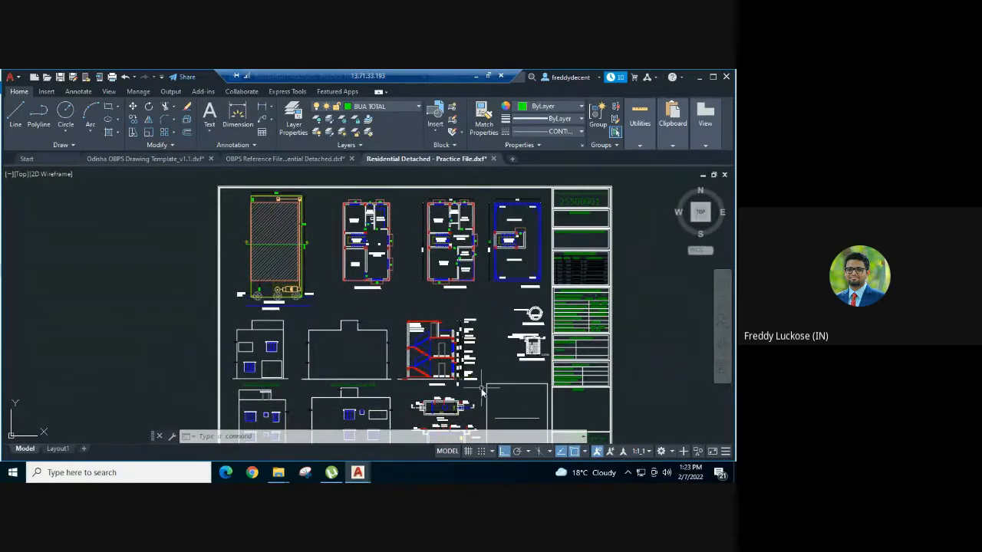
pyautogui.moveTo(457, 362); pyautogui.dragTo(436, 314, button='middle')
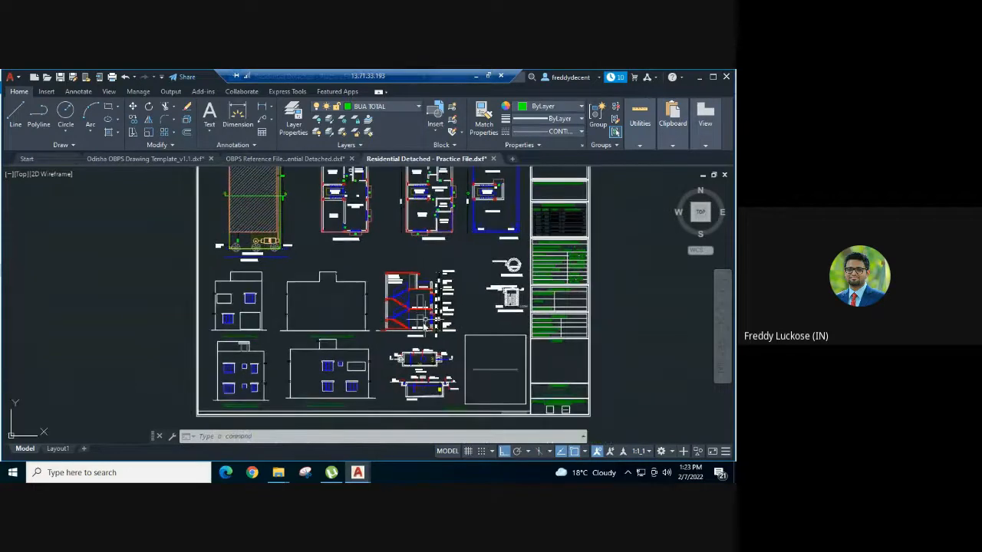
pyautogui.moveTo(423, 252); pyautogui.dragTo(417, 286, button='middle')
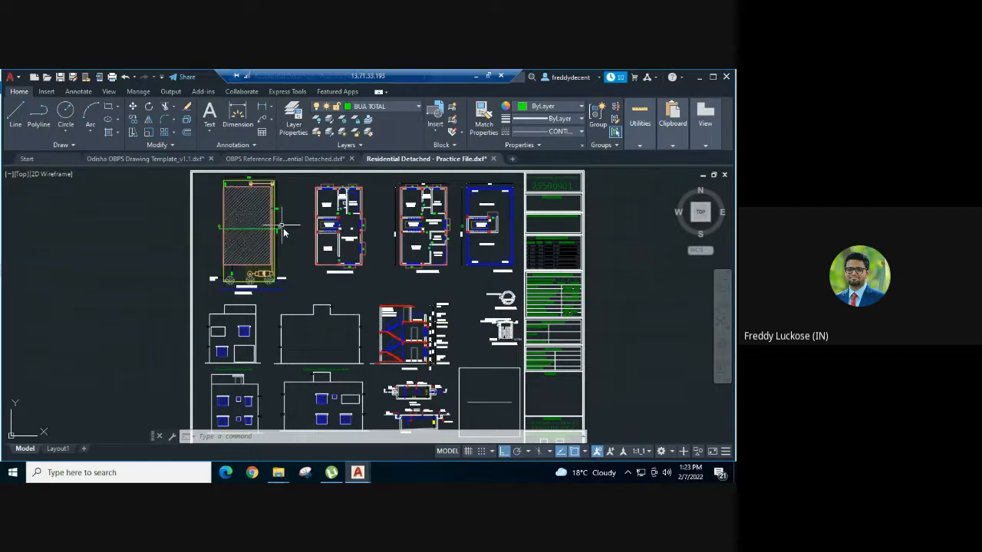
# Step: Save As AutoCAD 2018 DXF, adding an underscore to name it Residential Detached_v1
pyautogui.click(12, 77)
pyautogui.click(42, 208)
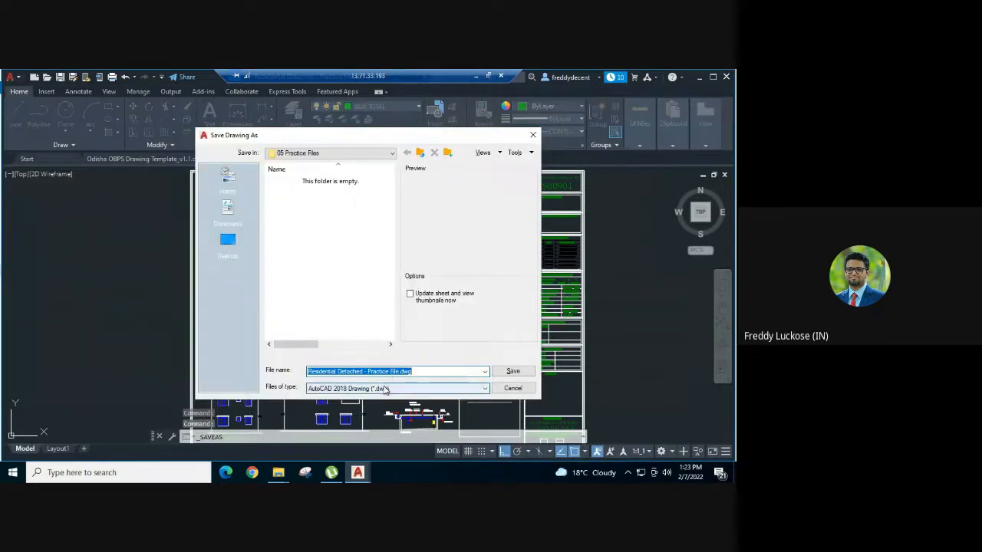
pyautogui.click(386, 389)
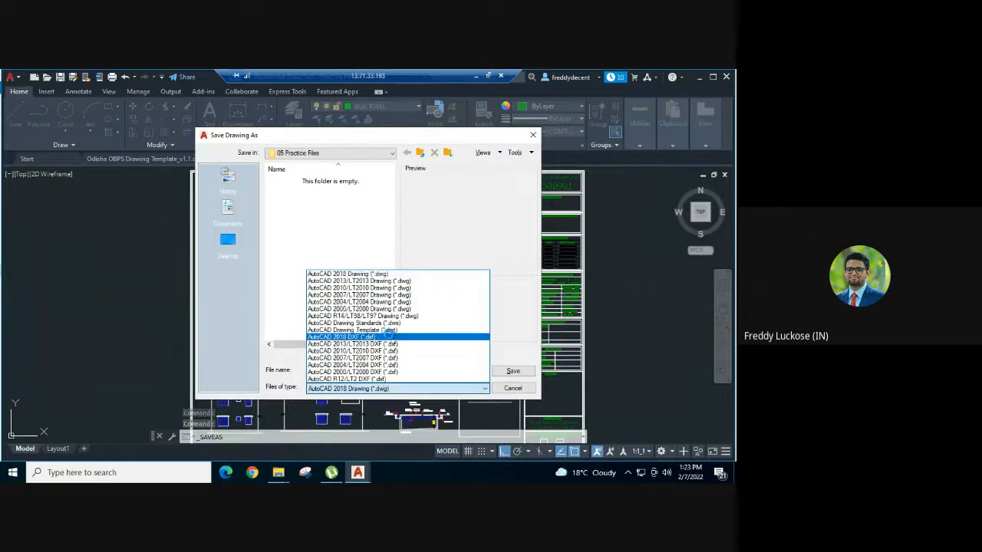
pyautogui.click(390, 339)
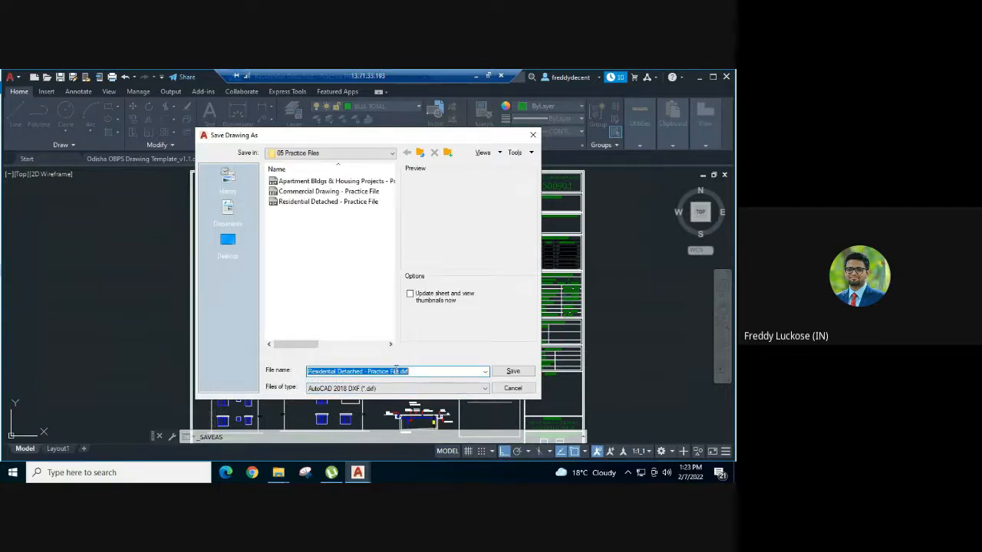
pyautogui.click(396, 371)
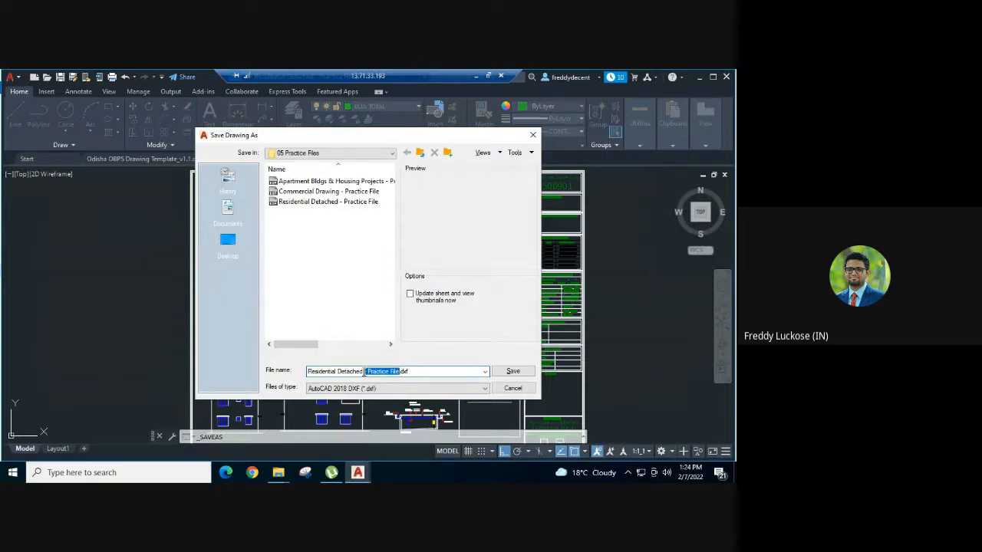
pyautogui.write('_v1')
pyautogui.click(513, 371)
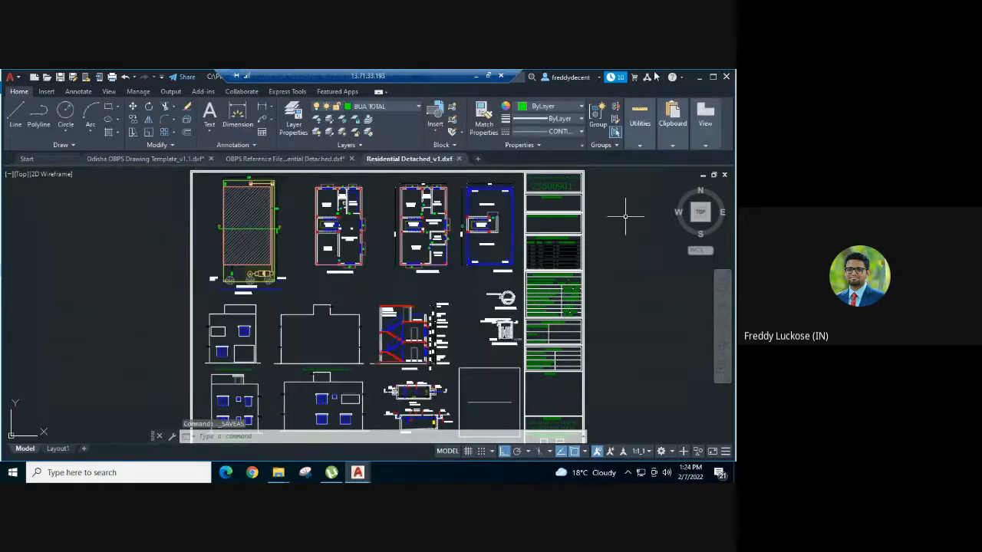
# Step: Copy Residential Detached_v1.dxf into local Documents, replacing the older copy, and return to Chrome
pyautogui.click(700, 76)
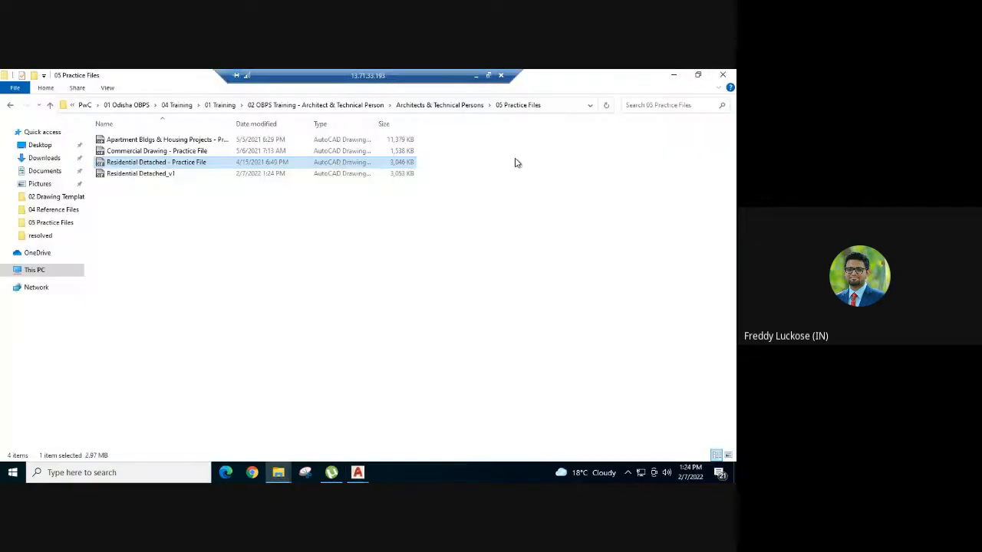
pyautogui.click(200, 174)
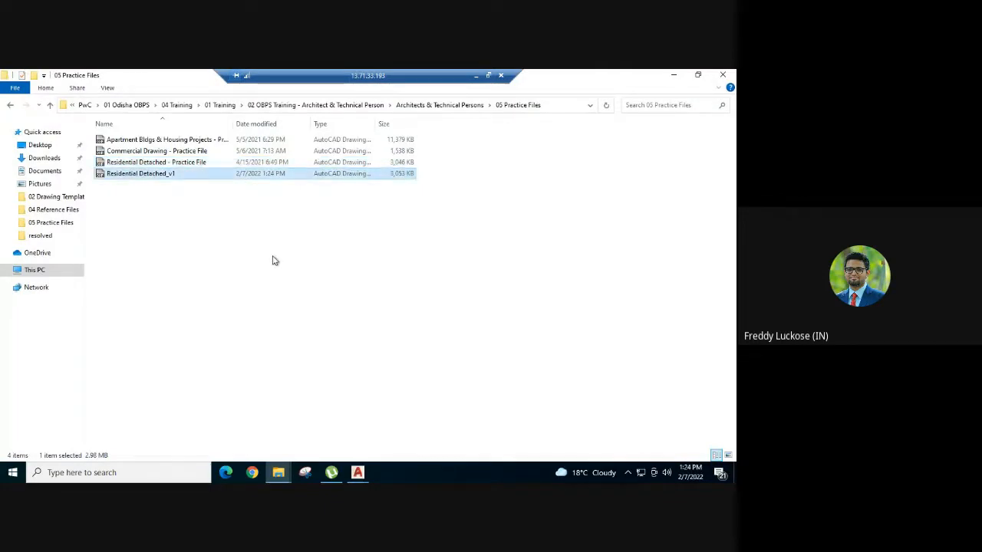
pyautogui.click(476, 76)
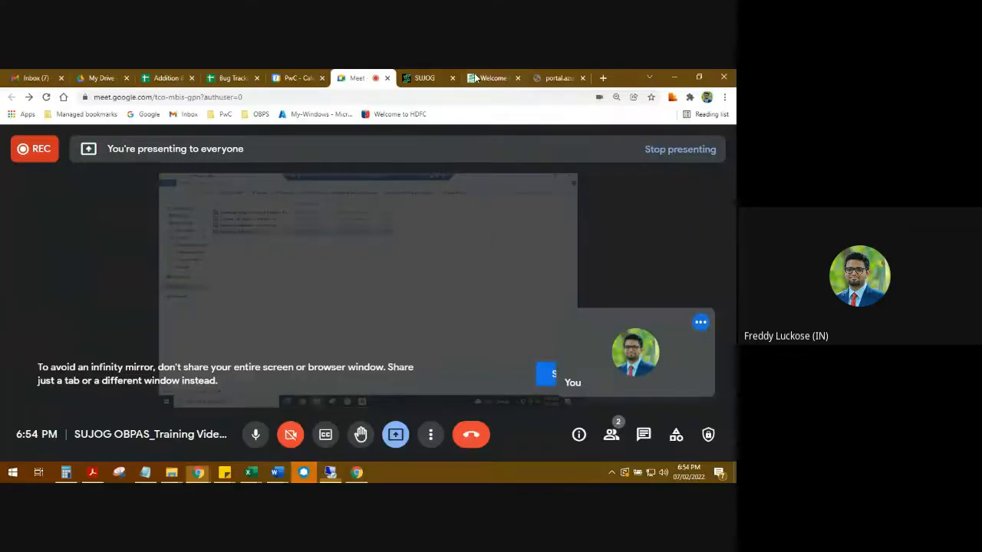
pyautogui.moveTo(173, 470)
pyautogui.click(219, 430)
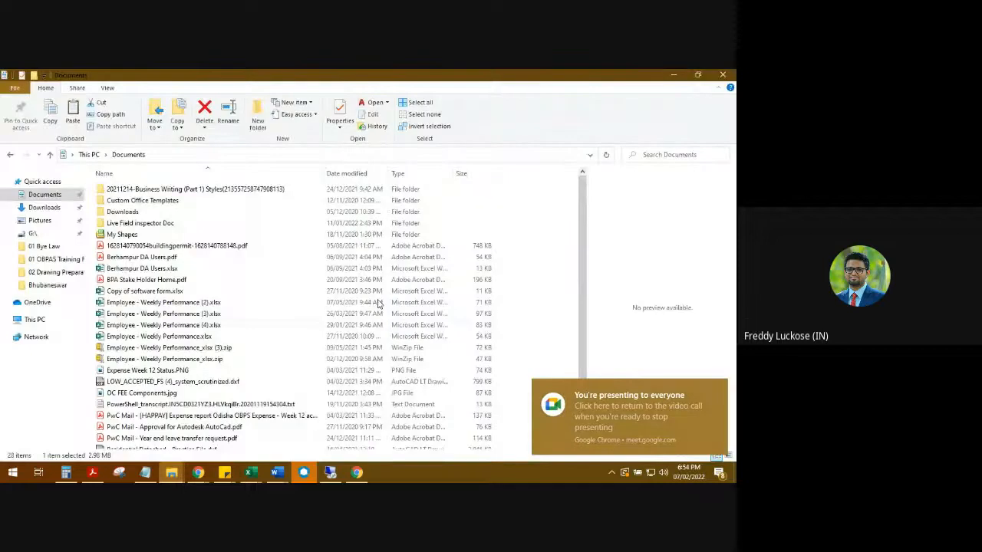
pyautogui.click(565, 220)
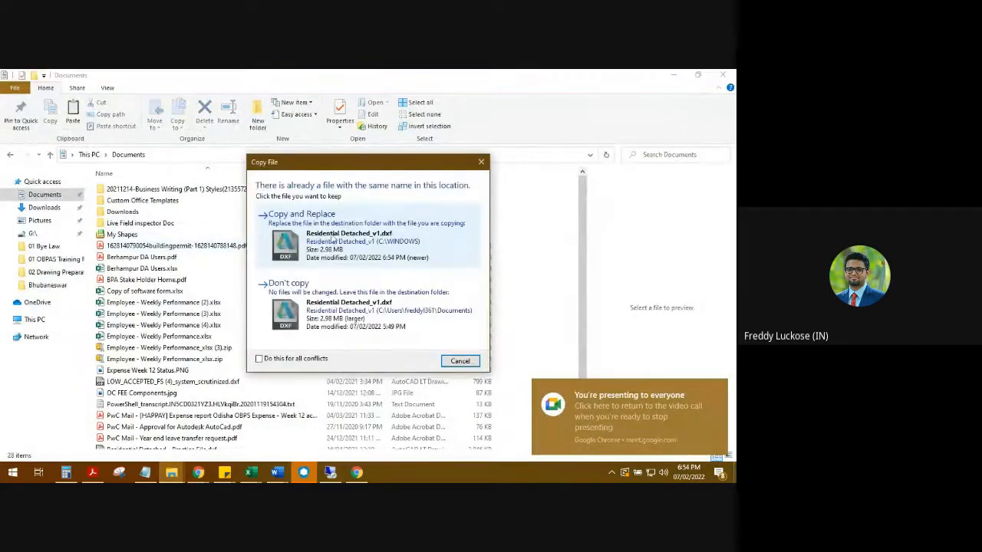
pyautogui.click(333, 240)
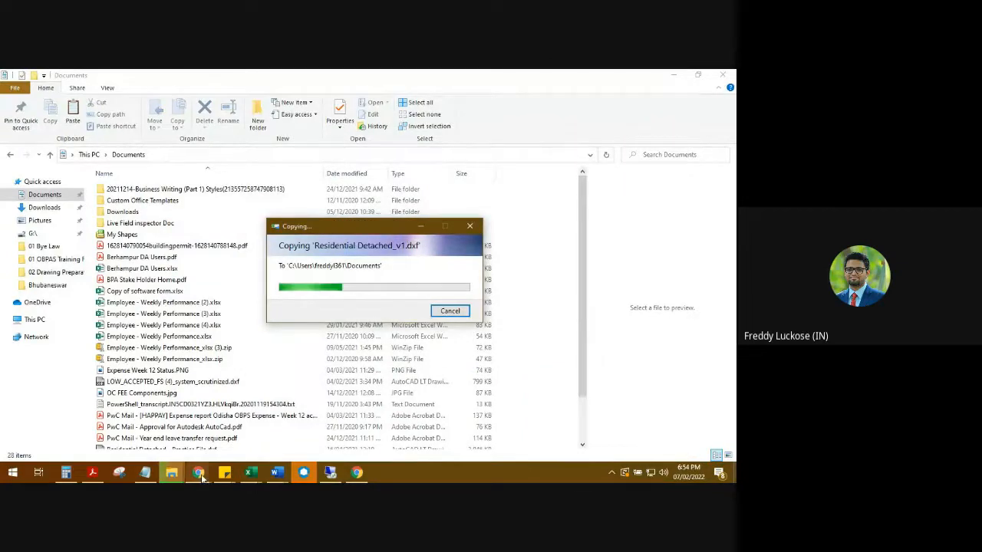
pyautogui.moveTo(200, 474)
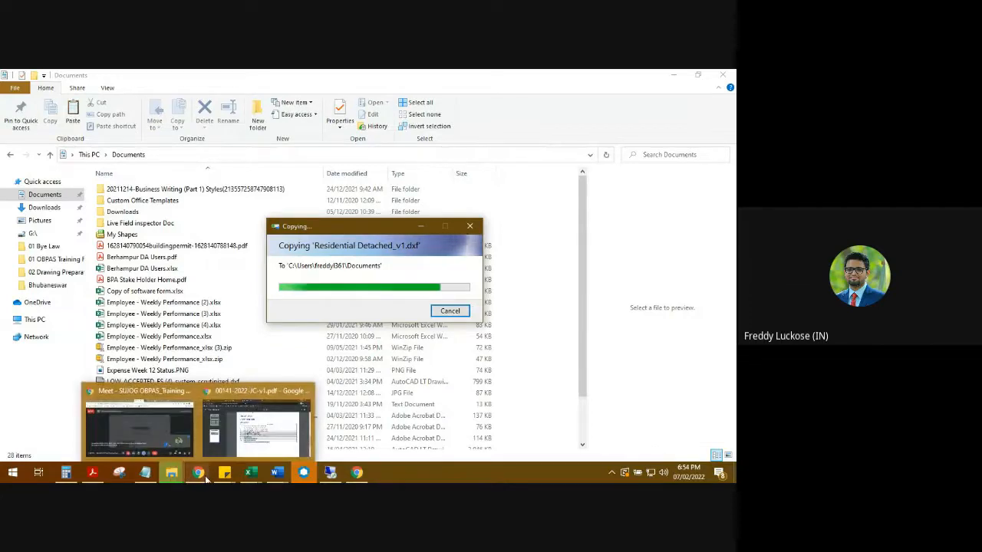
pyautogui.click(221, 441)
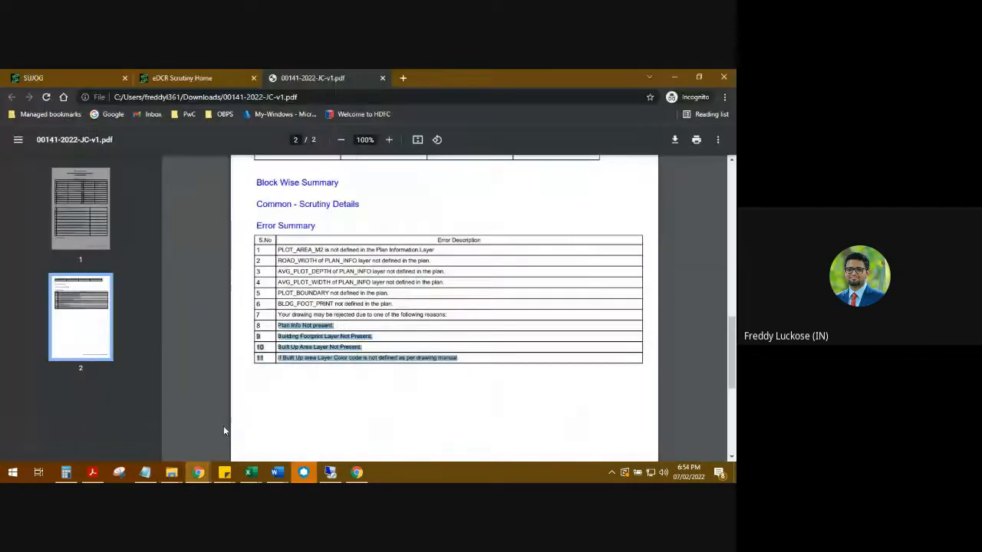
# Step: Start a new building plan scrutiny with city Cuttack and the applicant's name selected
pyautogui.click(194, 77)
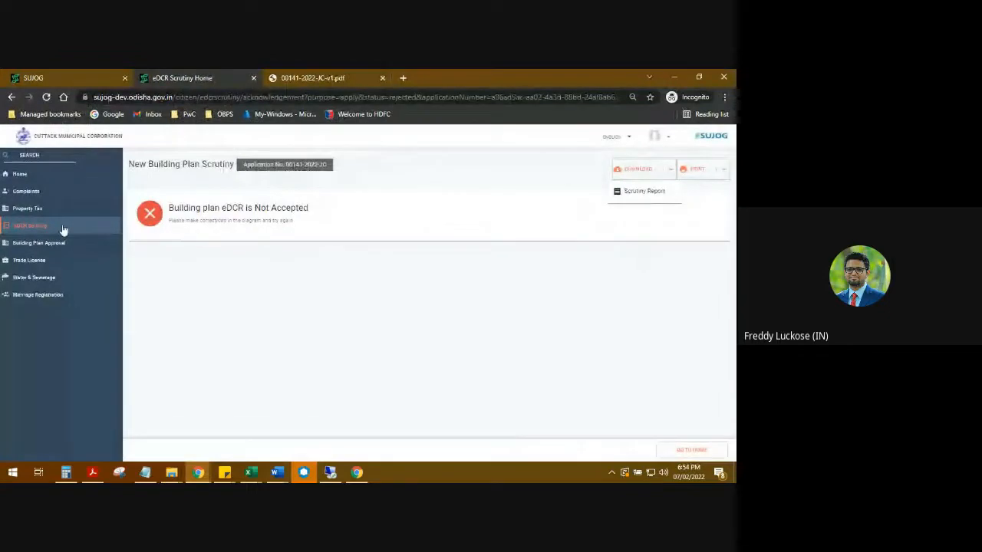
pyautogui.click(64, 226)
pyautogui.click(220, 220)
pyautogui.click(215, 199)
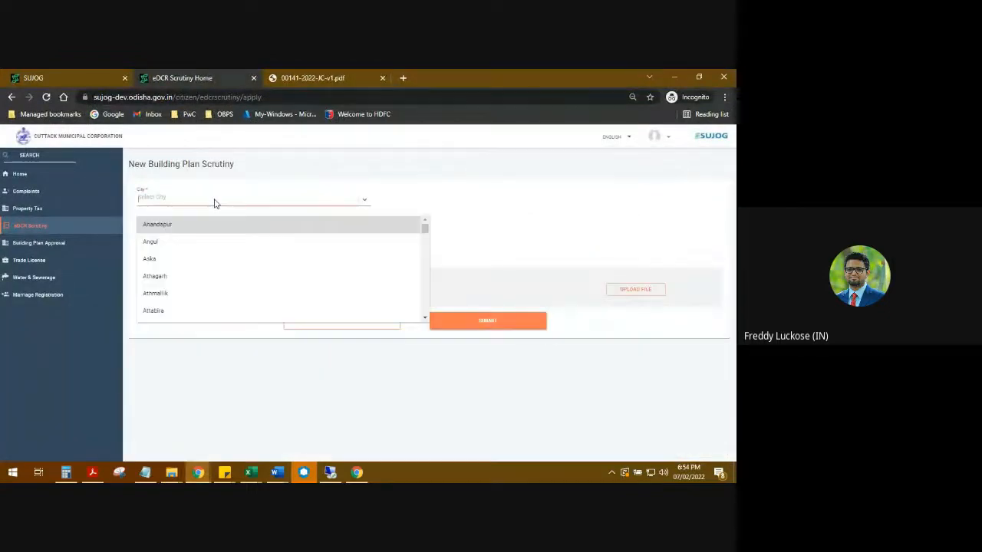
pyautogui.write('cu')
pyautogui.click(180, 228)
pyautogui.click(175, 225)
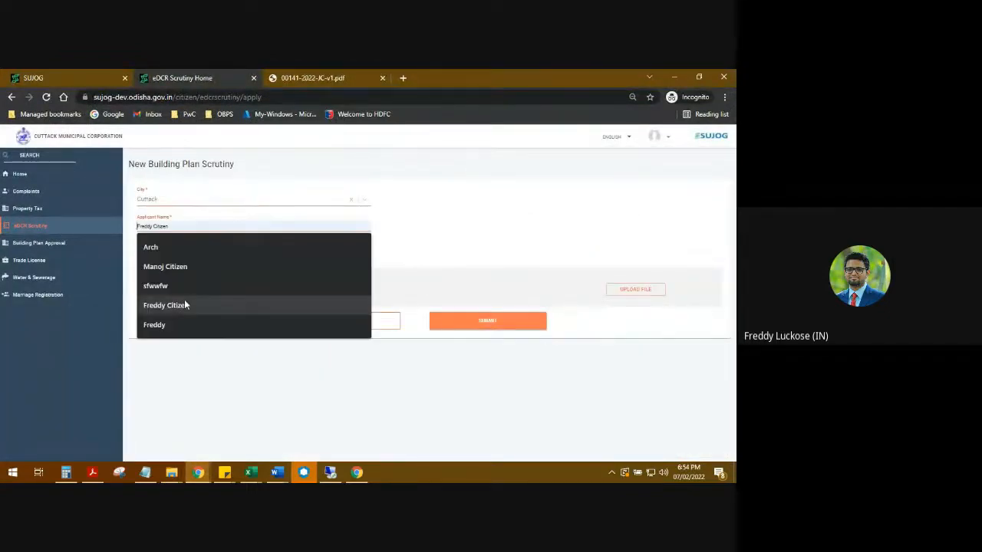
pyautogui.click(182, 327)
# Step: Attach the Residential Detached_v1.dxf plan and submit it for scrutiny
pyautogui.click(643, 289)
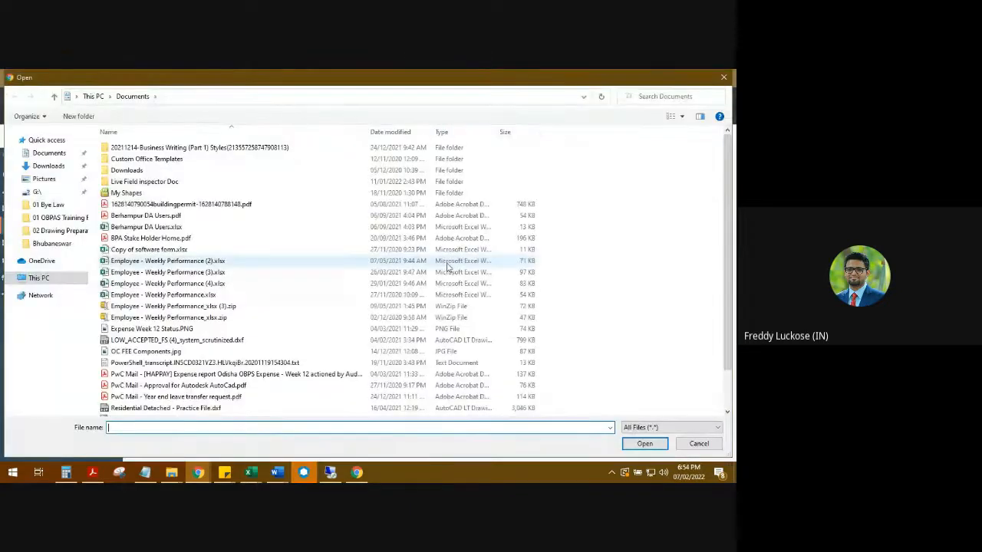
pyautogui.scroll(-3, 449, 267)
pyautogui.doubleClick(186, 376)
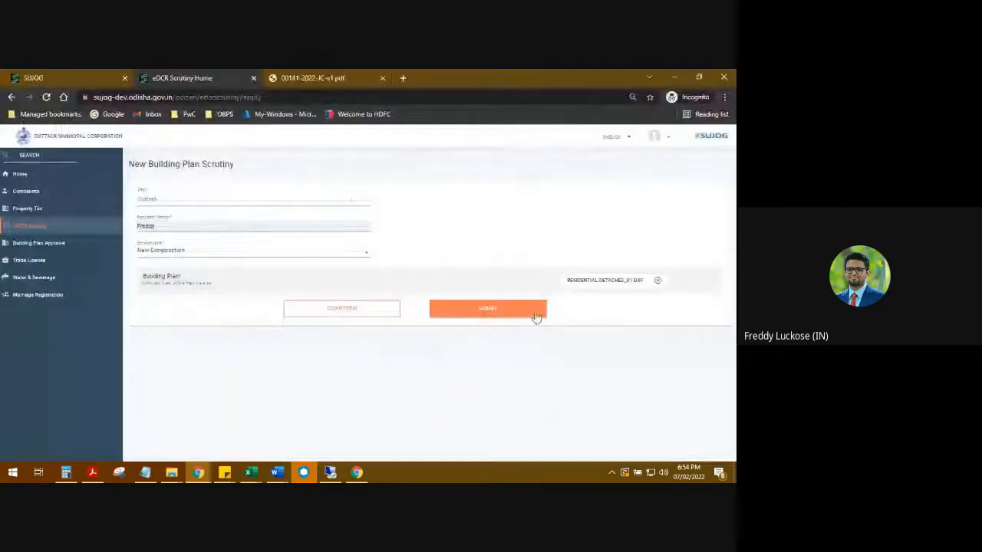
pyautogui.click(513, 311)
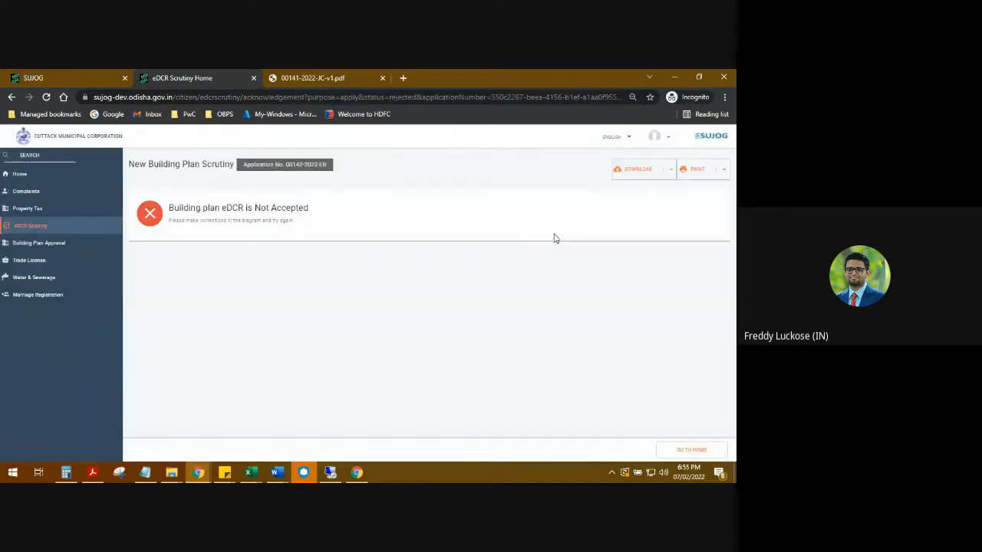
pyautogui.click(642, 173)
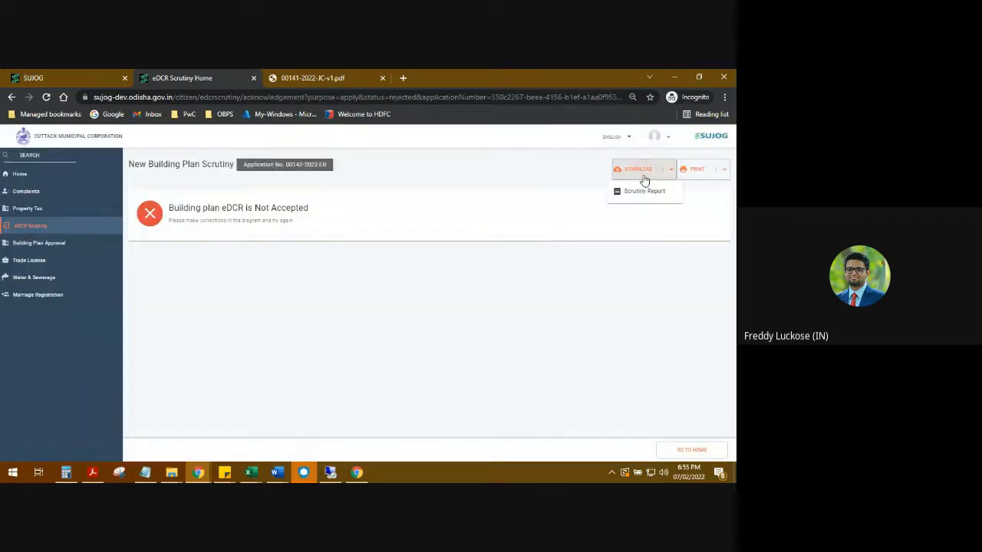
pyautogui.click(643, 189)
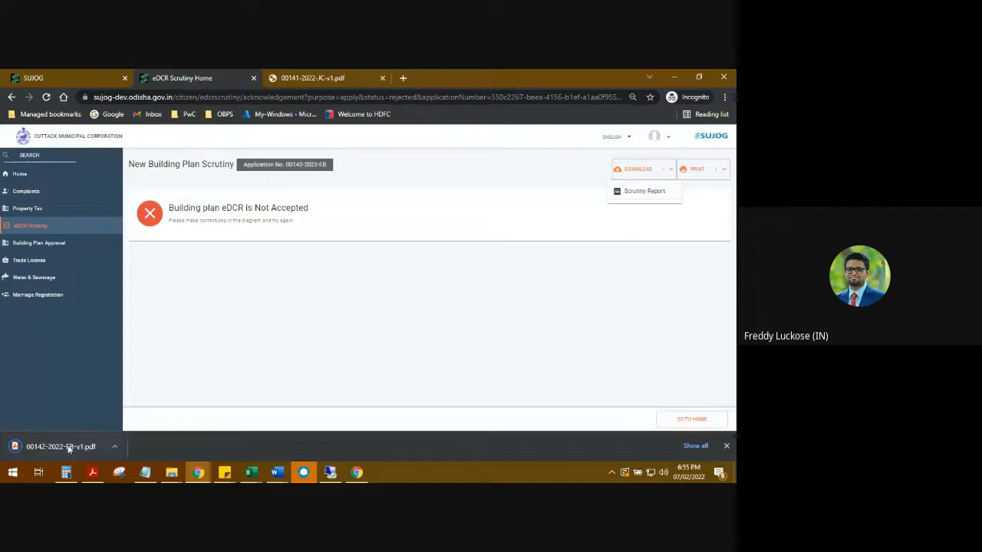
pyautogui.click(68, 447)
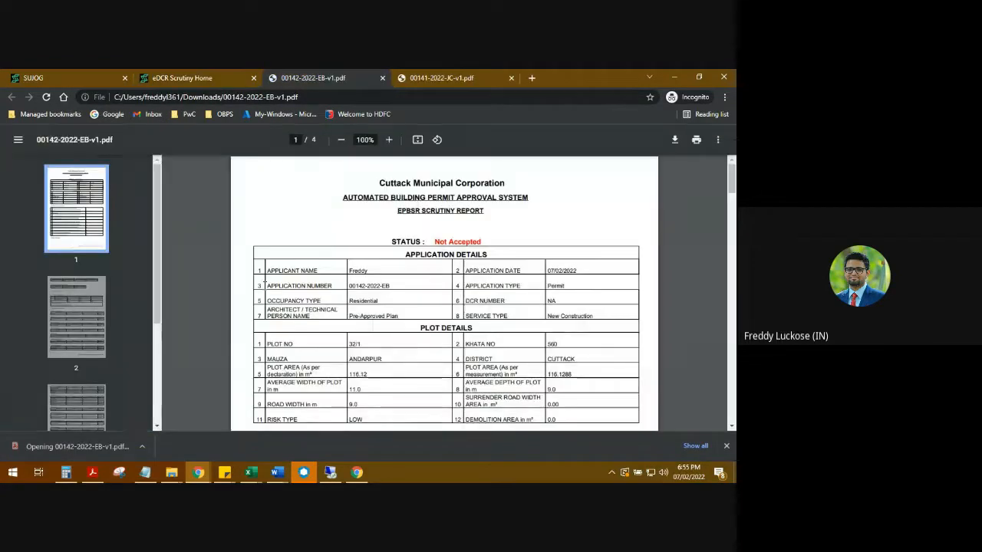
pyautogui.scroll(-2, 445, 307)
pyautogui.scroll(1, 445, 307)
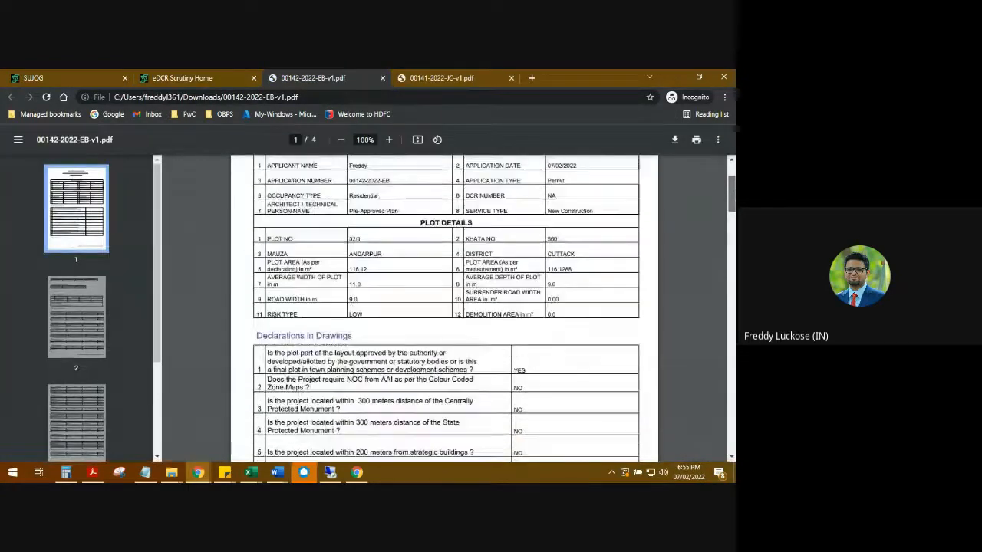
pyautogui.scroll(1, 401, 192)
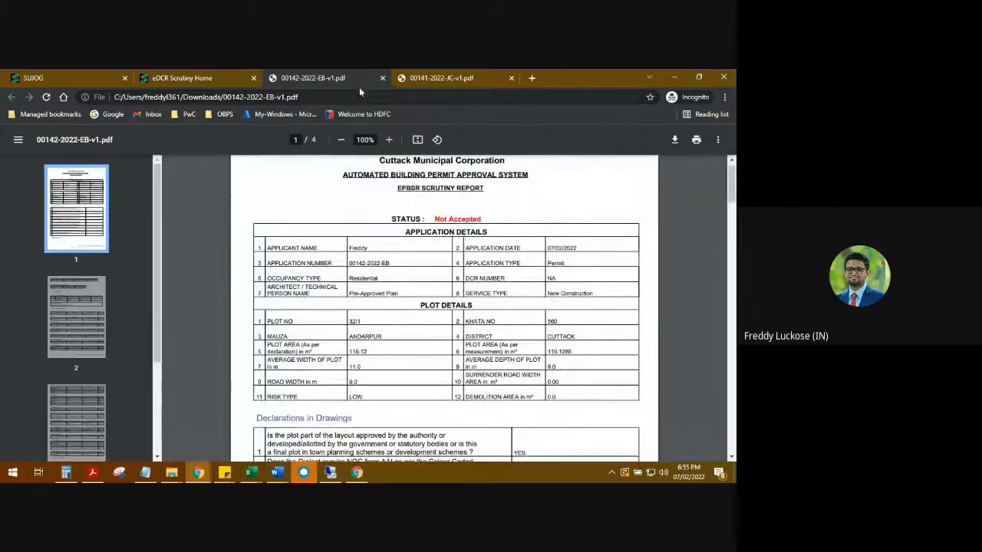
pyautogui.click(393, 77)
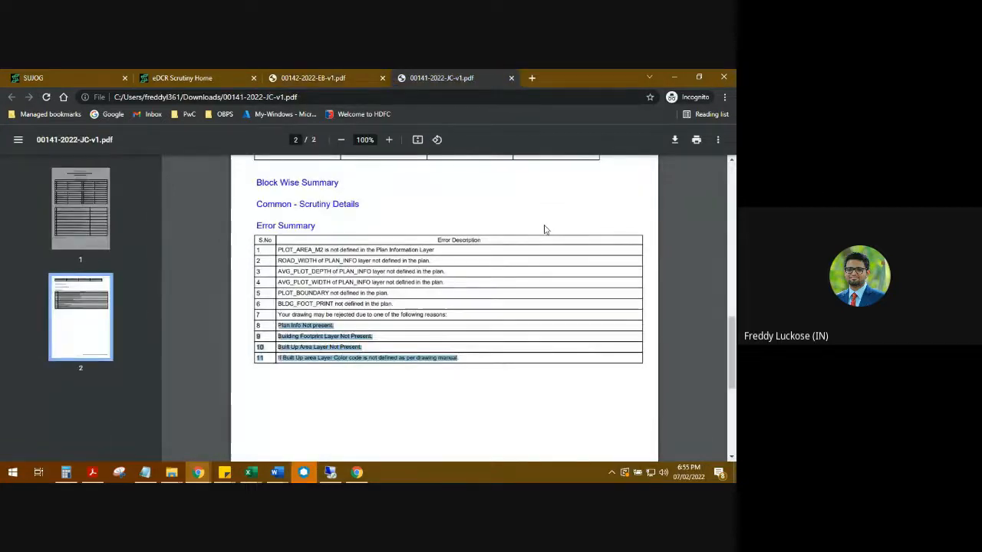
pyautogui.click(646, 268)
pyautogui.scroll(10, 646, 268)
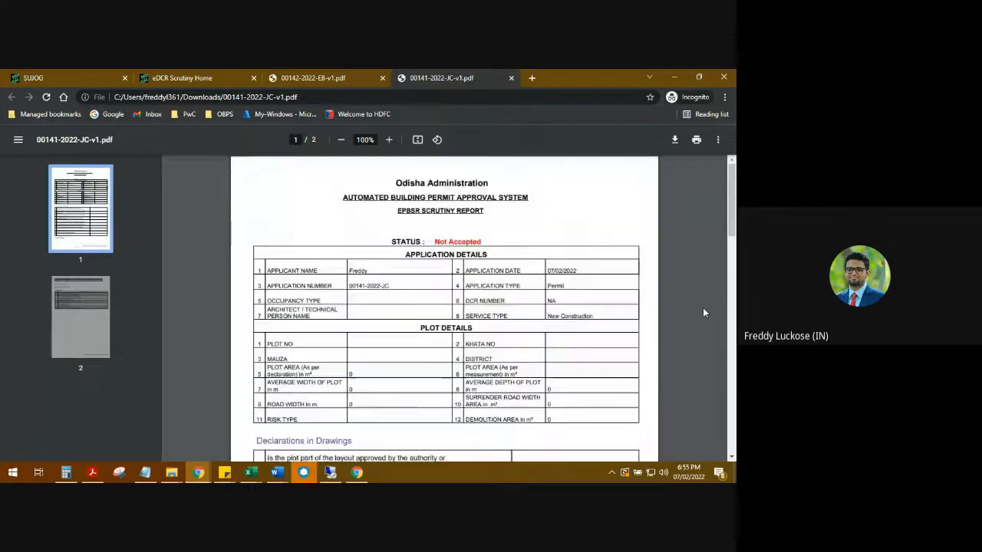
pyautogui.scroll(-3, 419, 316)
pyautogui.scroll(-6, 580, 232)
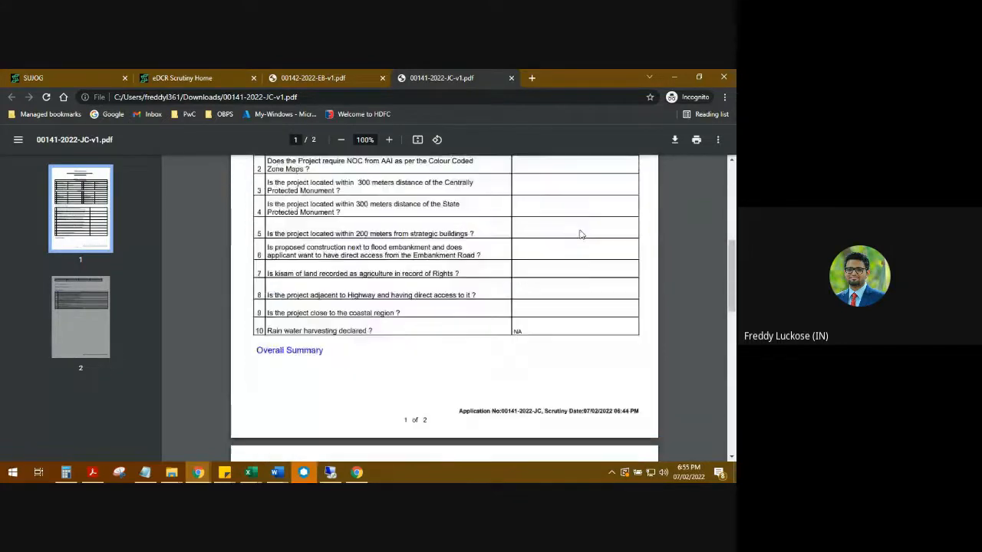
pyautogui.scroll(-4, 550, 271)
pyautogui.scroll(3, 496, 292)
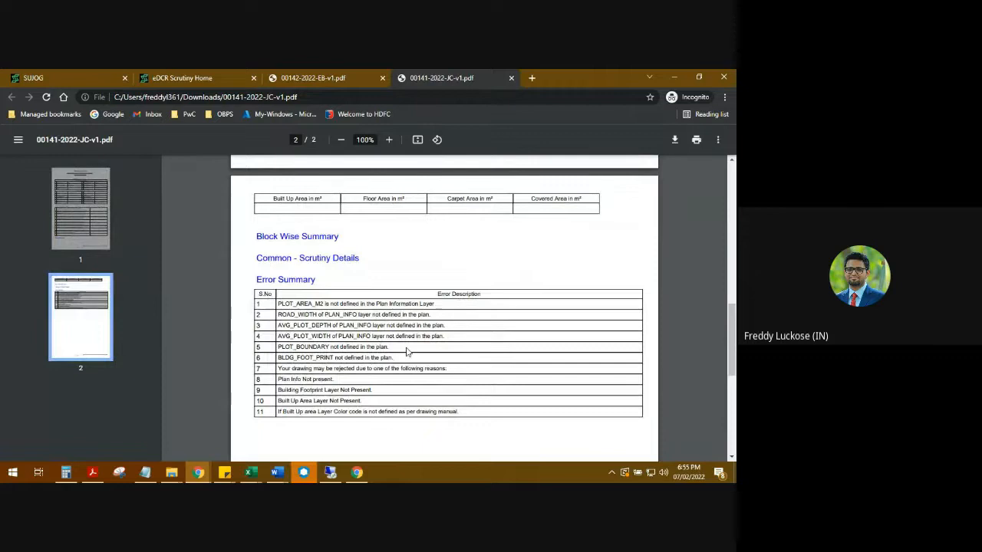
pyautogui.scroll(6, 424, 317)
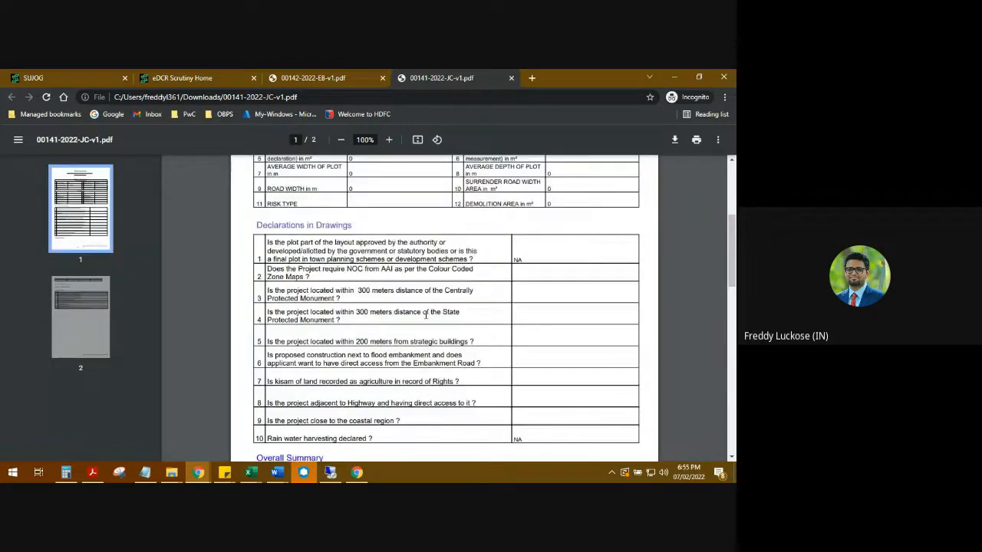
pyautogui.hotkey('ctrl', 'shift', 'Tab')
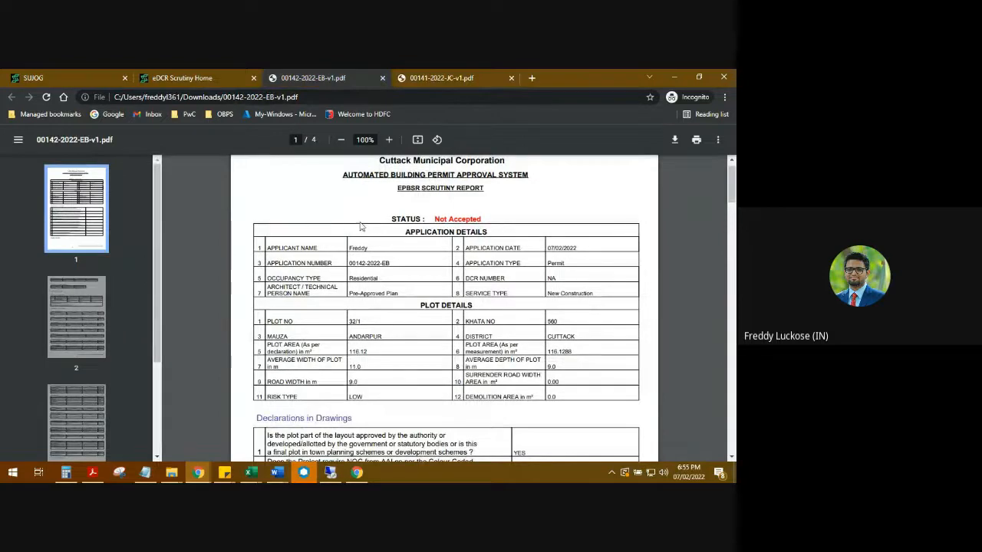
pyautogui.scroll(-1, 360, 264)
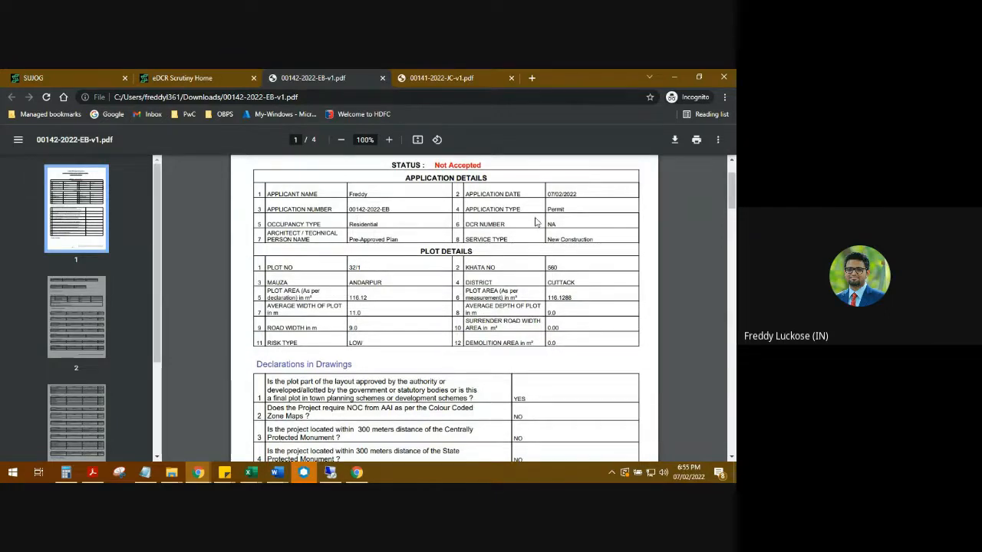
pyautogui.scroll(-1, 353, 220)
pyautogui.scroll(1, 360, 220)
pyautogui.scroll(-1, 377, 278)
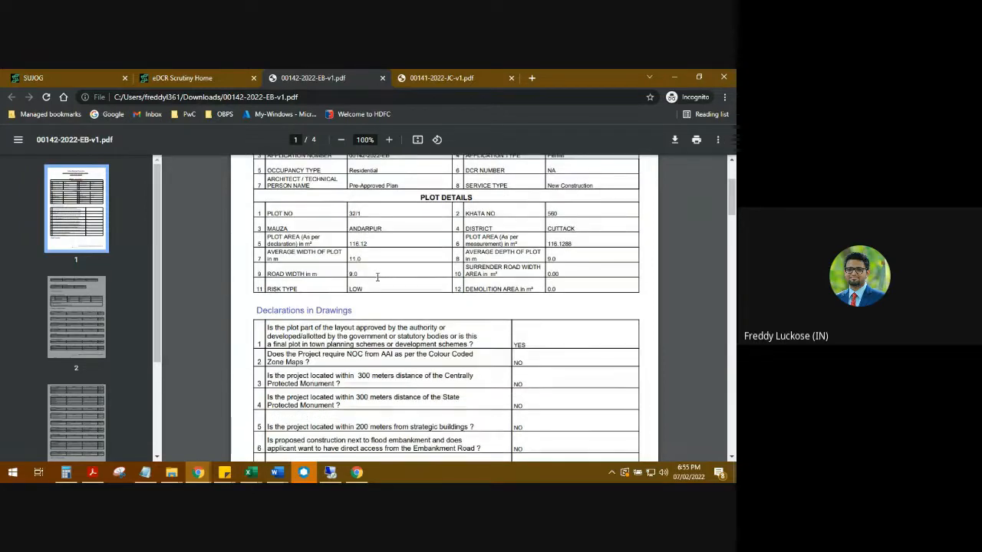
pyautogui.scroll(-3, 377, 277)
pyautogui.scroll(-4, 527, 239)
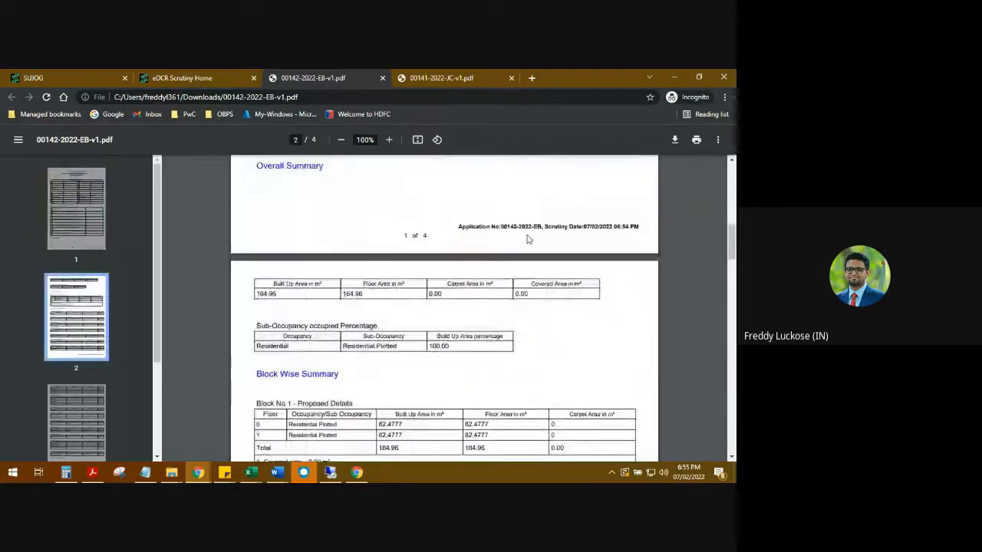
pyautogui.scroll(-2, 527, 239)
pyautogui.scroll(1, 527, 239)
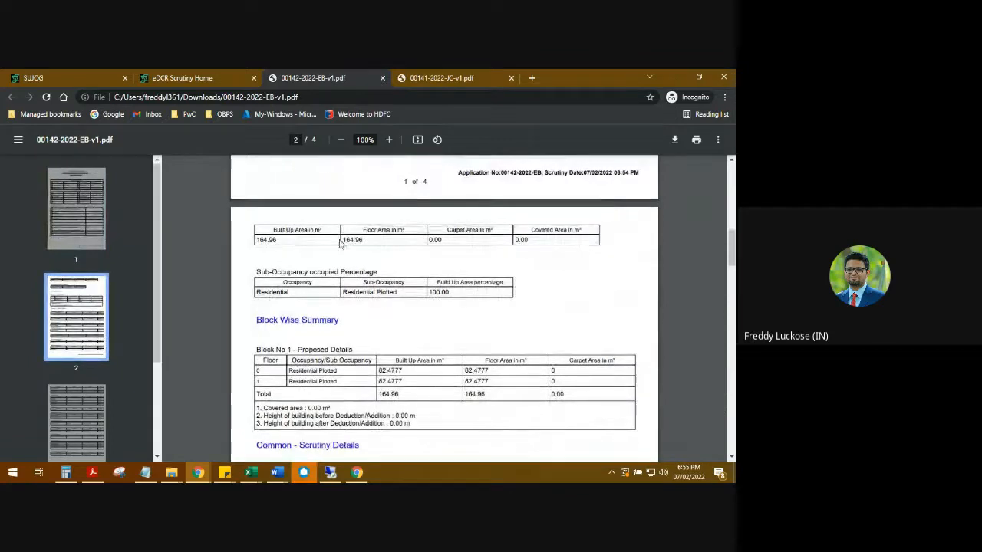
pyautogui.scroll(-1, 315, 322)
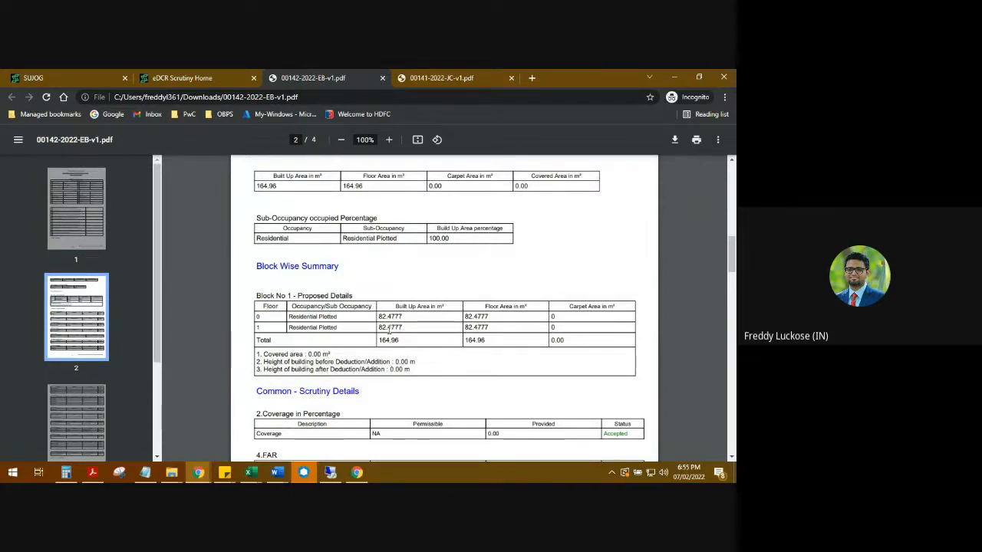
pyautogui.scroll(-2, 360, 318)
pyautogui.scroll(-2, 346, 311)
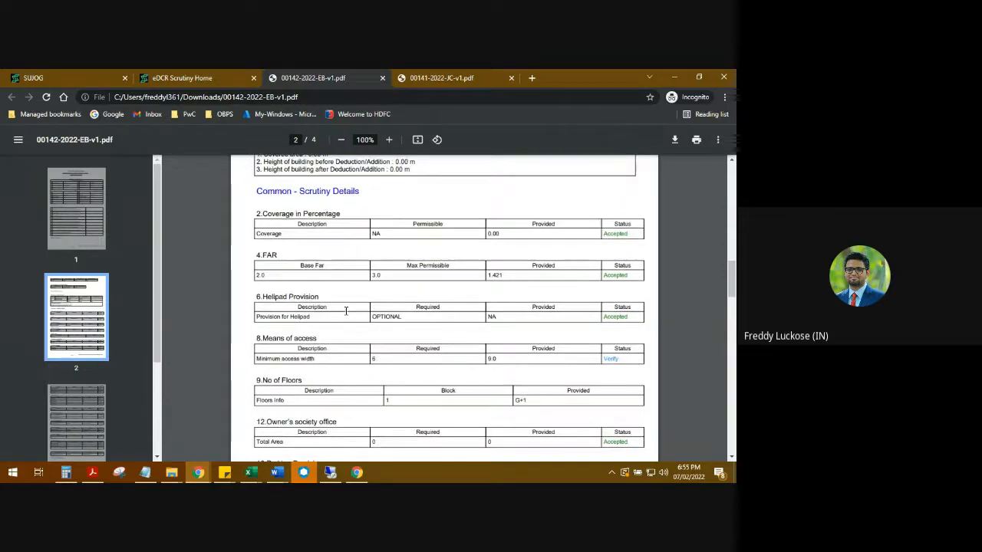
pyautogui.scroll(1, 346, 310)
pyautogui.scroll(-1, 273, 253)
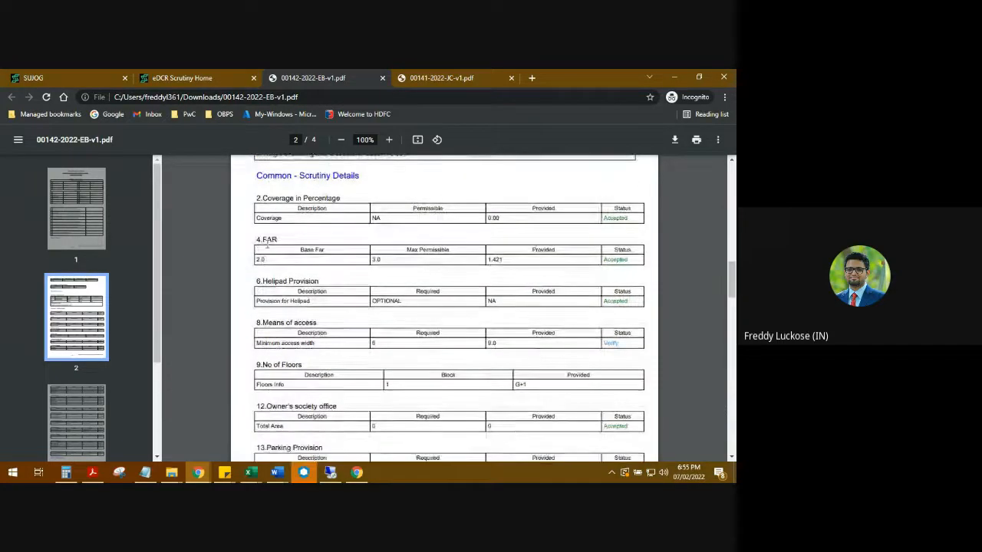
pyautogui.scroll(-1, 266, 245)
pyautogui.scroll(-2, 281, 218)
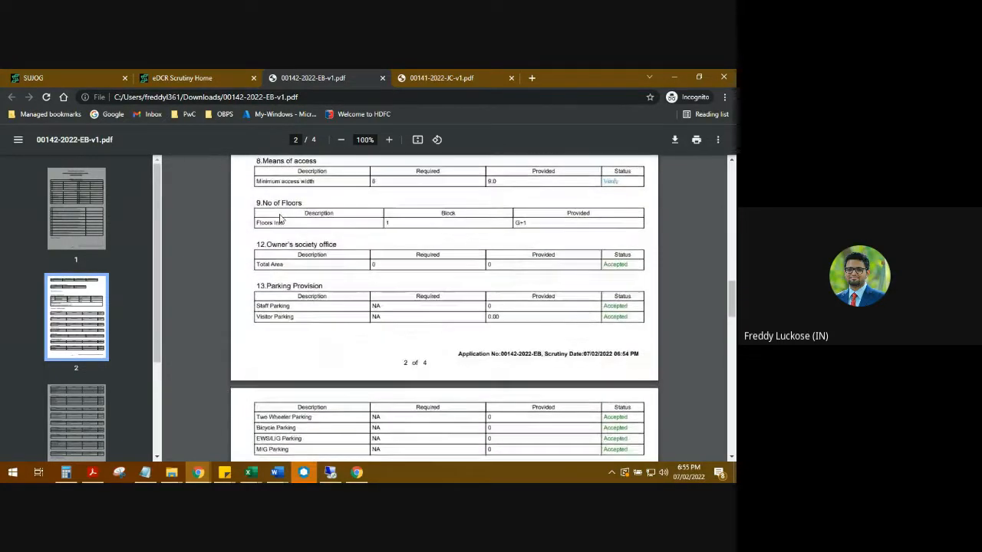
pyautogui.scroll(1, 280, 218)
pyautogui.scroll(-1, 378, 273)
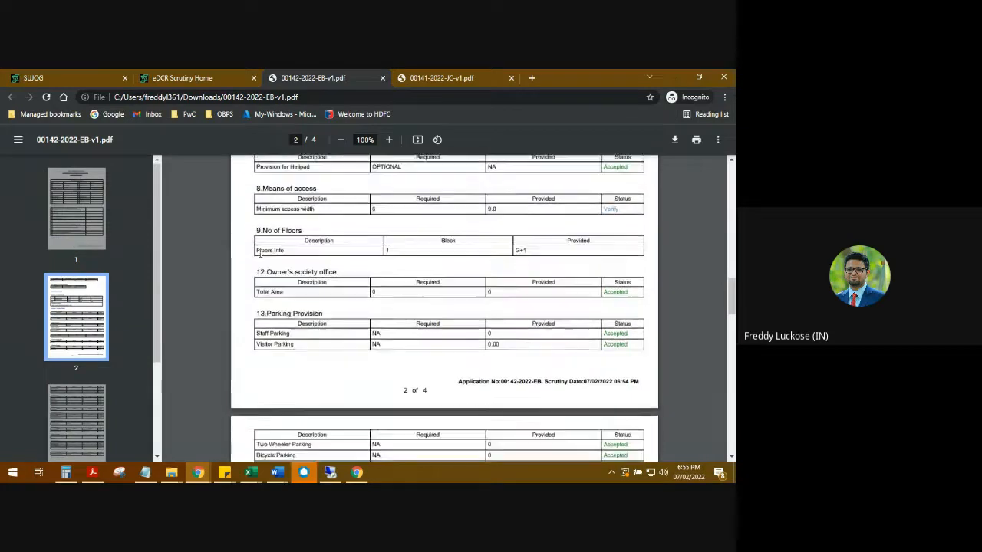
pyautogui.scroll(-1, 276, 257)
pyautogui.scroll(-5, 258, 251)
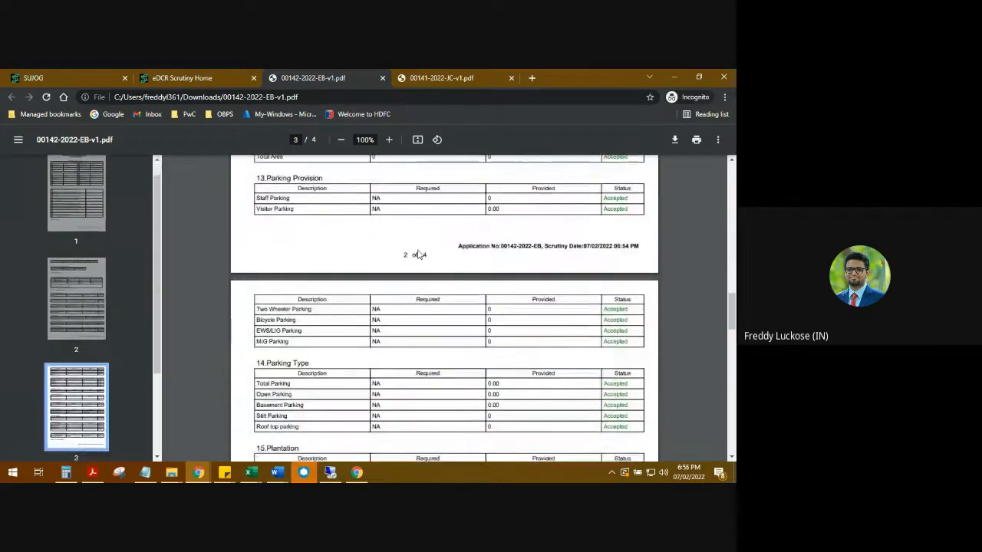
pyautogui.scroll(3, 460, 266)
pyautogui.scroll(8, 470, 234)
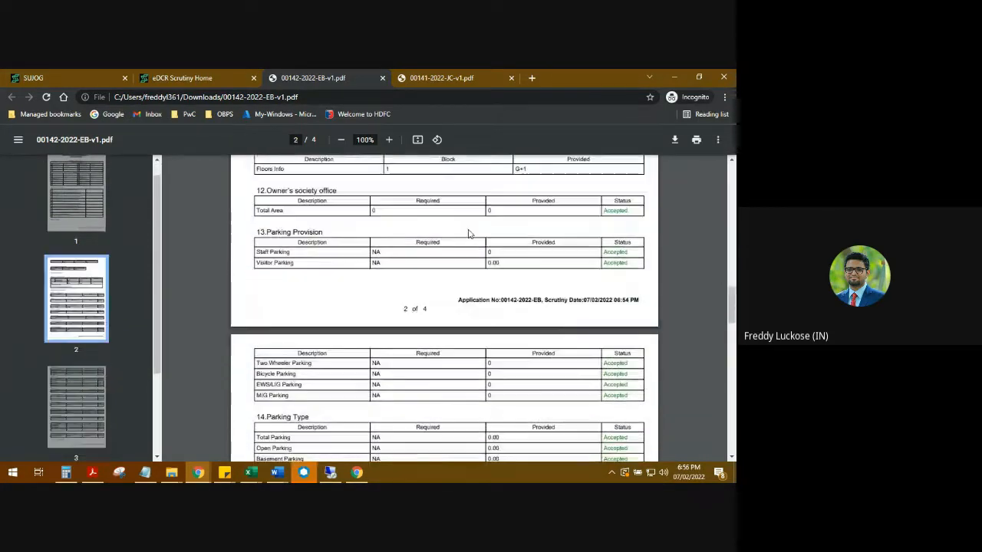
pyautogui.scroll(-9, 614, 234)
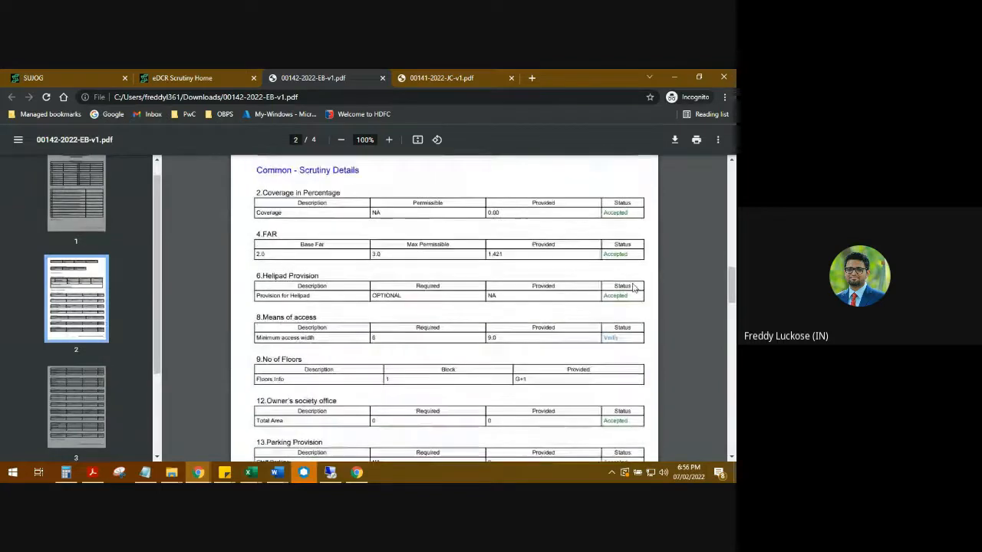
pyautogui.scroll(-2, 602, 227)
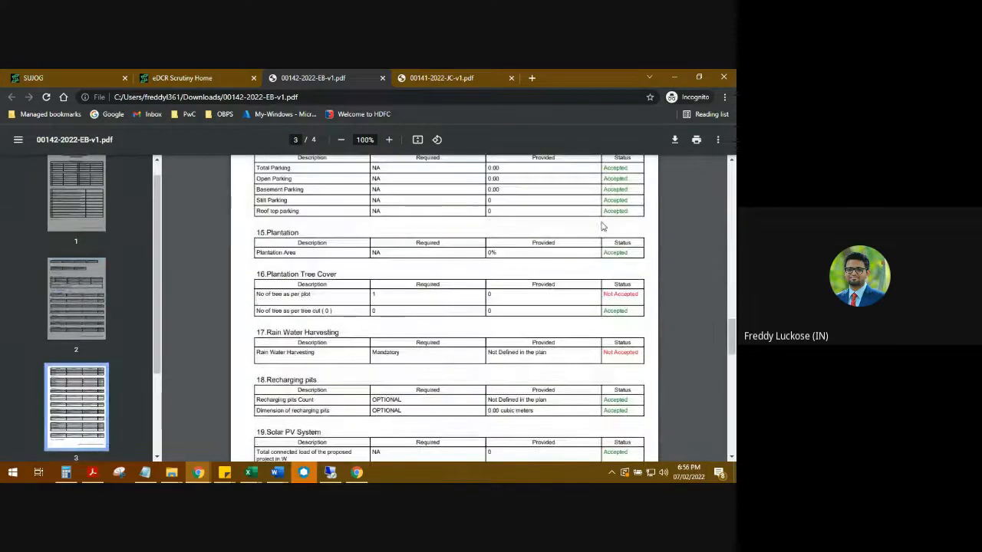
pyautogui.scroll(-1, 602, 227)
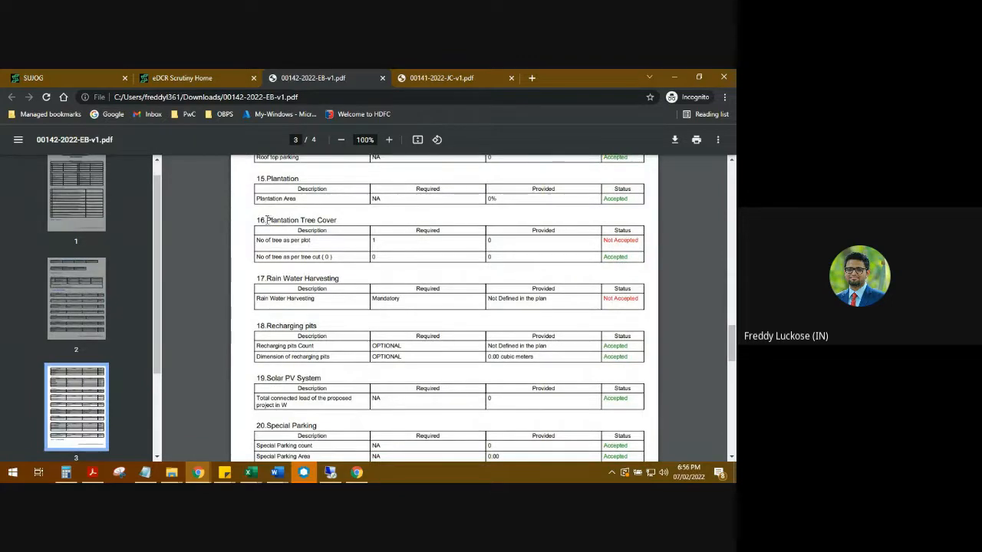
pyautogui.moveTo(266, 221); pyautogui.dragTo(337, 221)
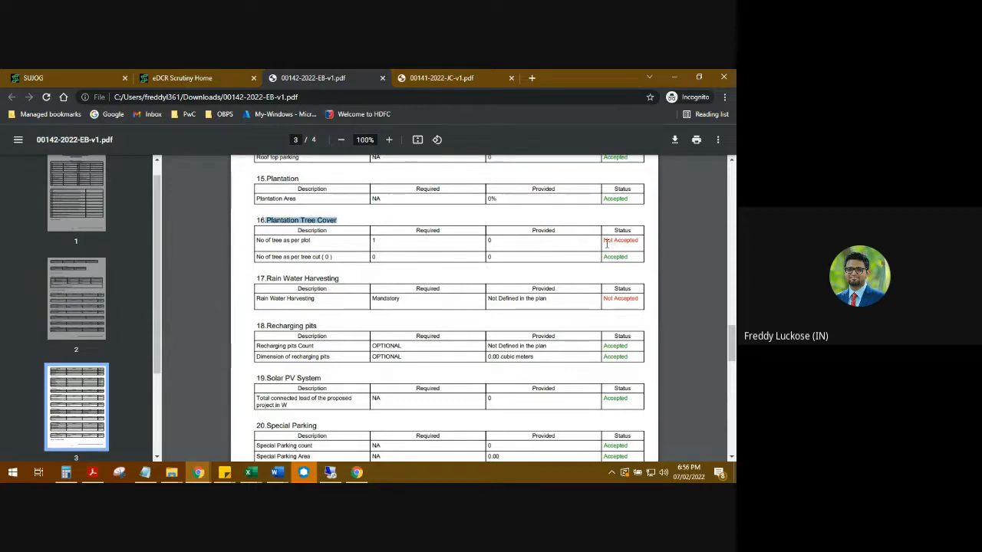
pyautogui.scroll(-1, 400, 260)
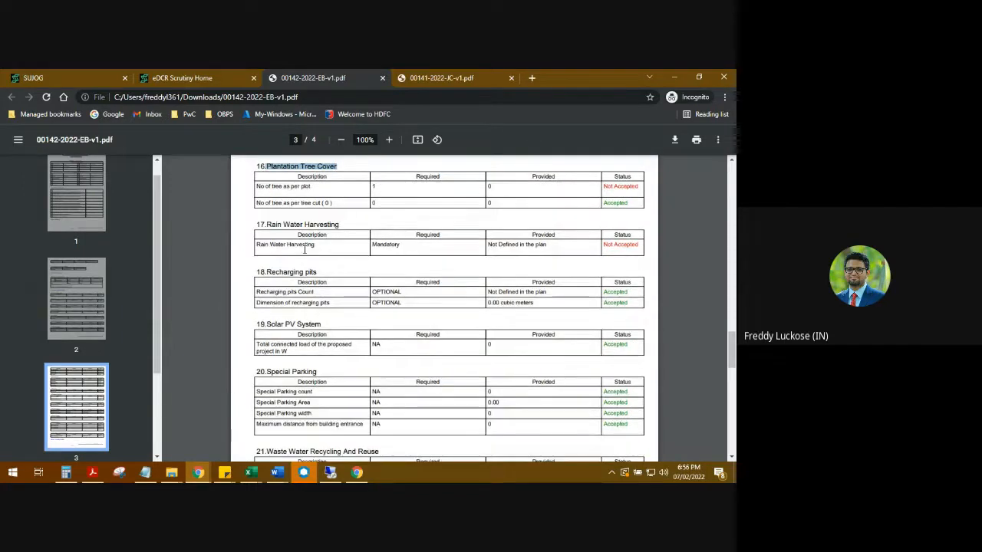
pyautogui.click(278, 227)
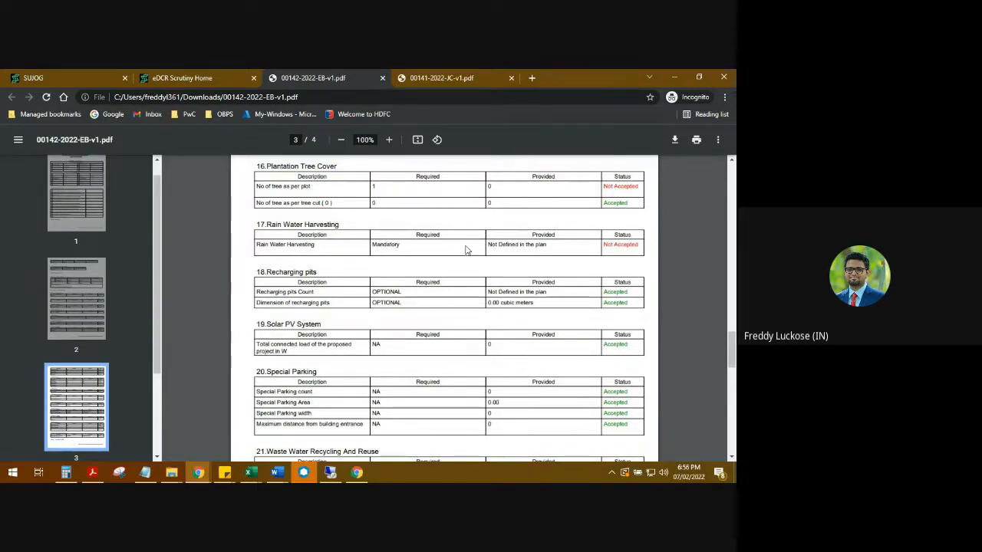
pyautogui.scroll(-5, 408, 254)
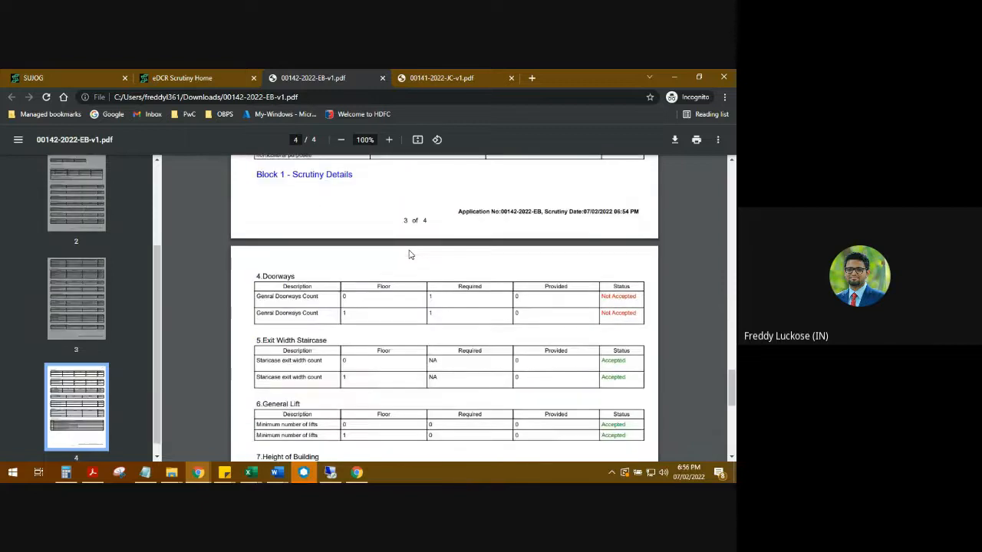
# Step: Scroll page 4 from the Doorways check down to the Error Summary
pyautogui.scroll(-1, 409, 254)
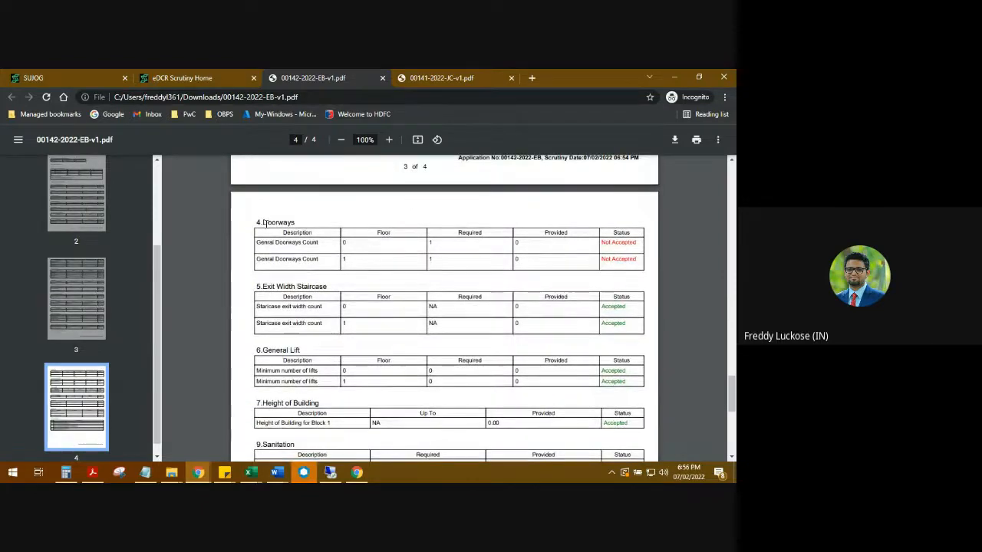
pyautogui.moveTo(263, 222); pyautogui.dragTo(318, 228)
pyautogui.scroll(-1, 490, 270)
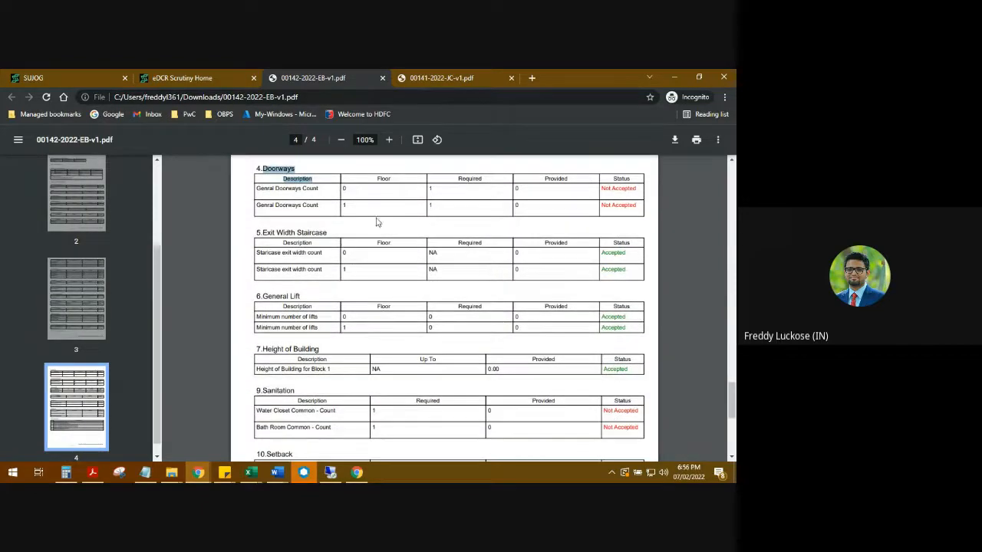
pyautogui.scroll(-3, 427, 286)
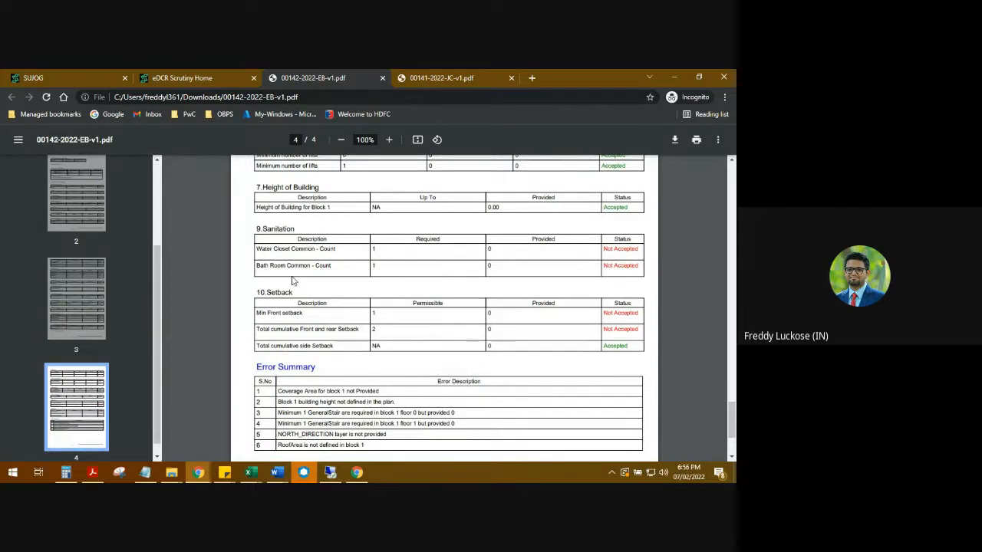
pyautogui.scroll(-1, 292, 281)
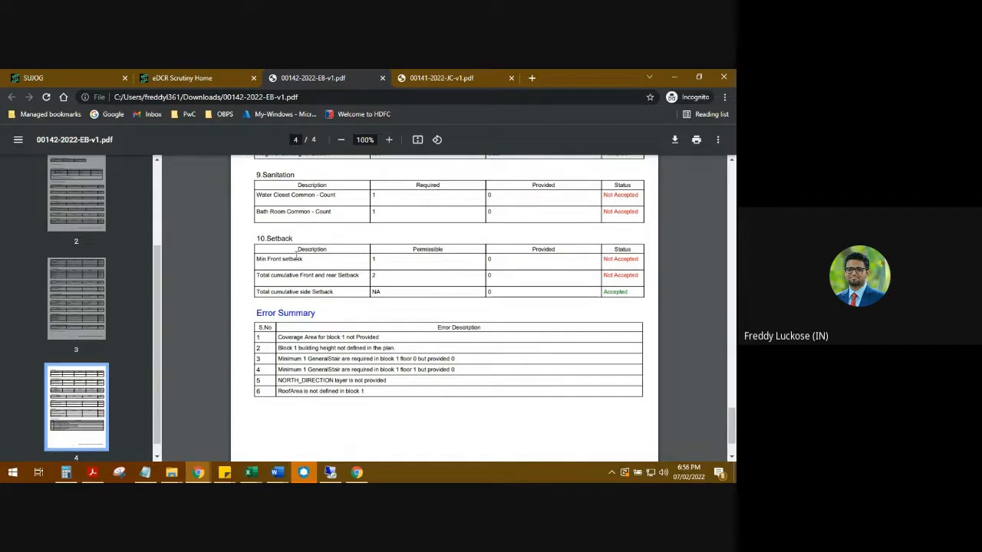
pyautogui.scroll(-1, 296, 256)
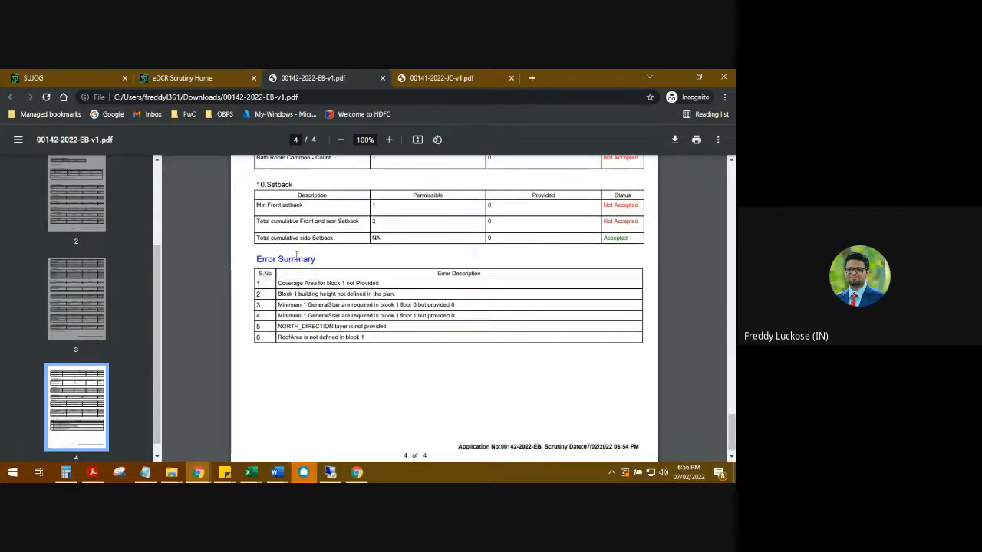
pyautogui.scroll(-1, 269, 258)
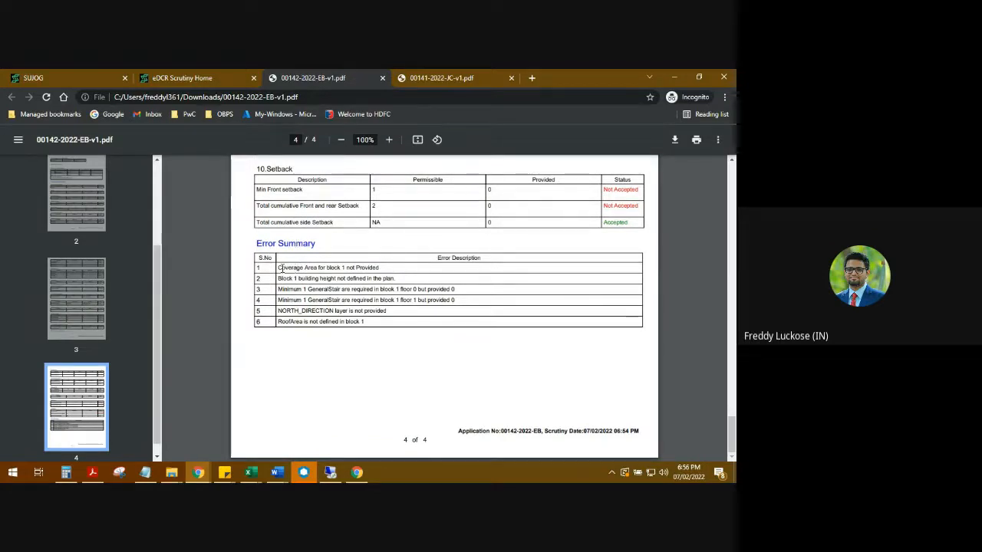
# Step: Highlight the Coverage Area, GeneralStair, NORTH_DIRECTION layer and RoofArea errors in turn
pyautogui.moveTo(279, 267); pyautogui.dragTo(305, 267)
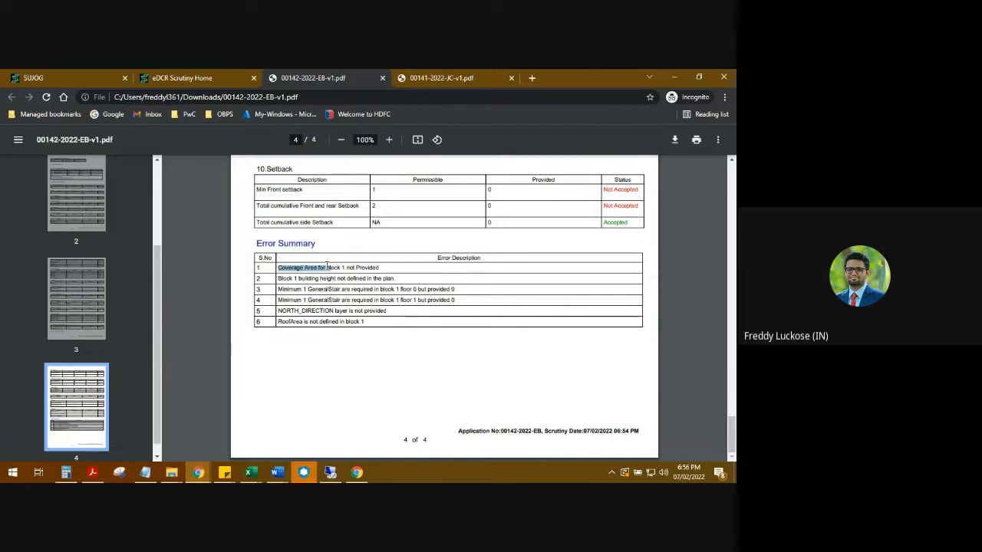
pyautogui.click(326, 277)
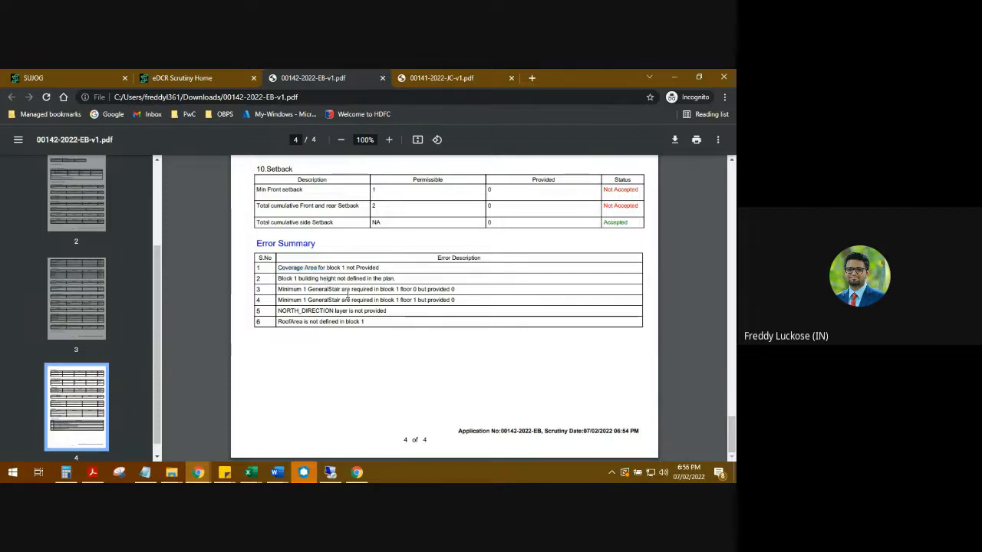
pyautogui.moveTo(357, 289); pyautogui.dragTo(366, 299)
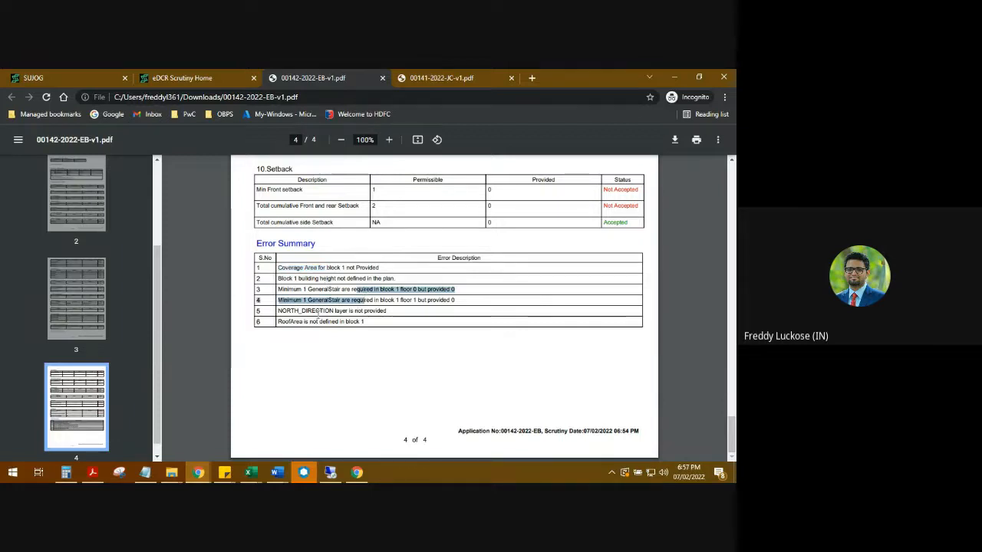
pyautogui.moveTo(291, 310); pyautogui.dragTo(350, 311)
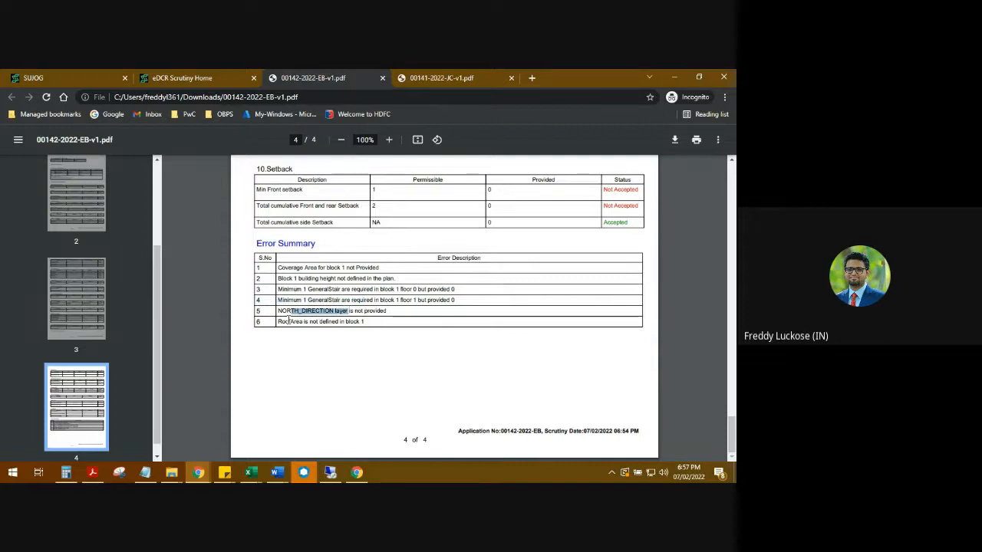
pyautogui.moveTo(289, 321); pyautogui.dragTo(340, 322)
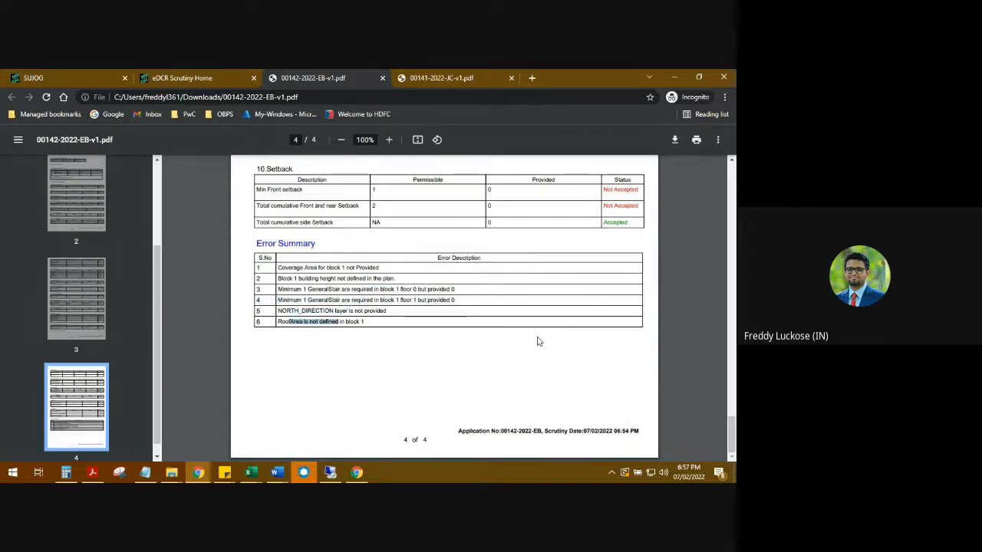
pyautogui.scroll(1, 474, 247)
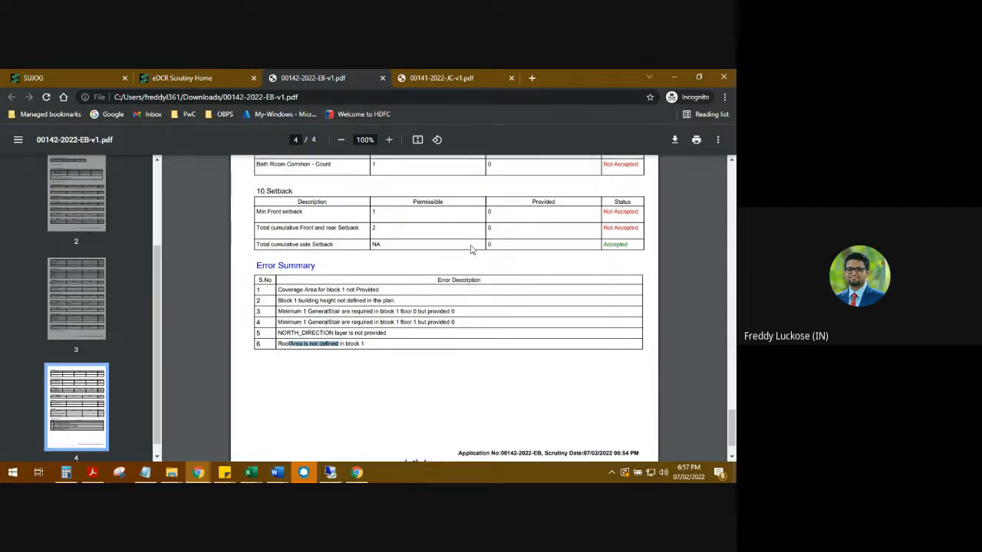
# Step: Scroll the report up to page 1's Not Accepted status, then back to page 3
pyautogui.scroll(10, 473, 248)
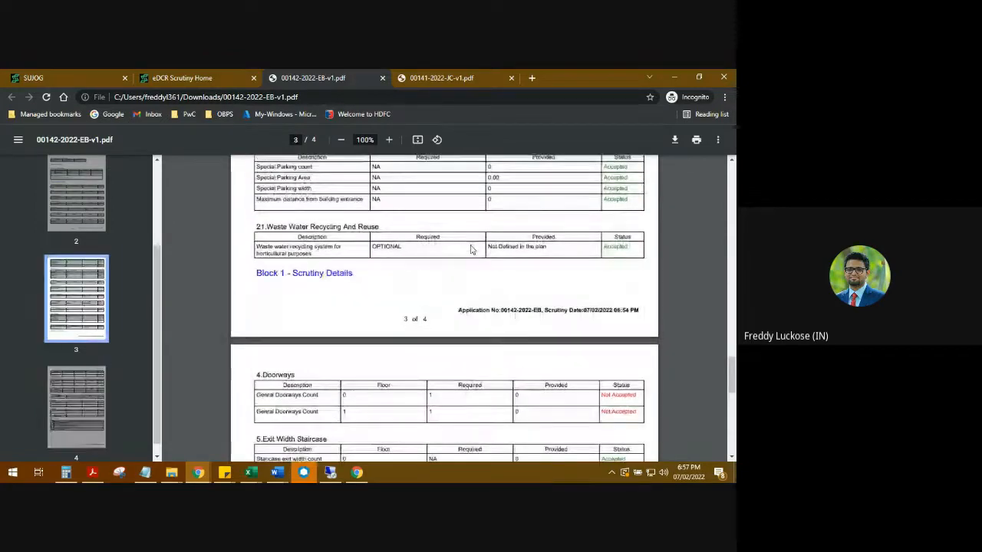
pyautogui.scroll(8, 473, 249)
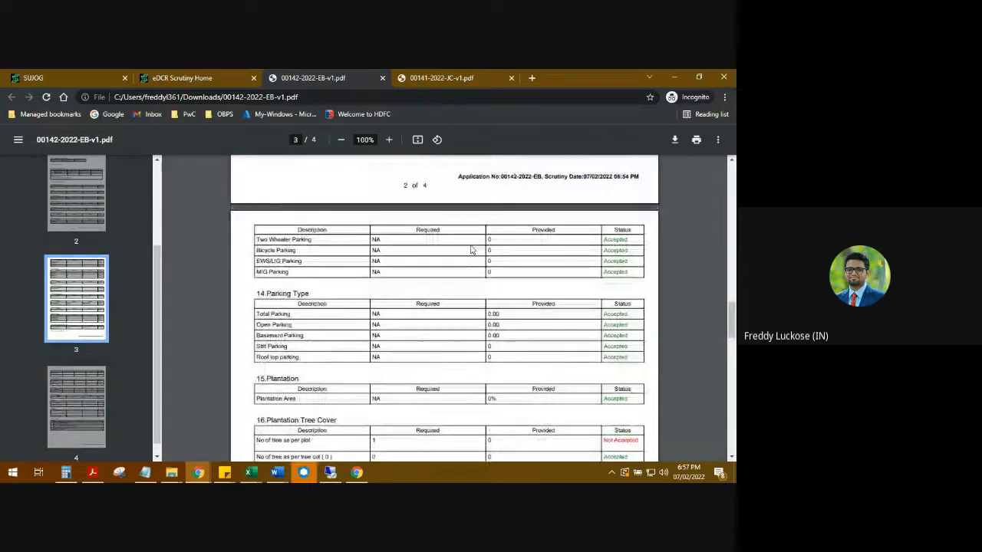
pyautogui.scroll(5, 473, 249)
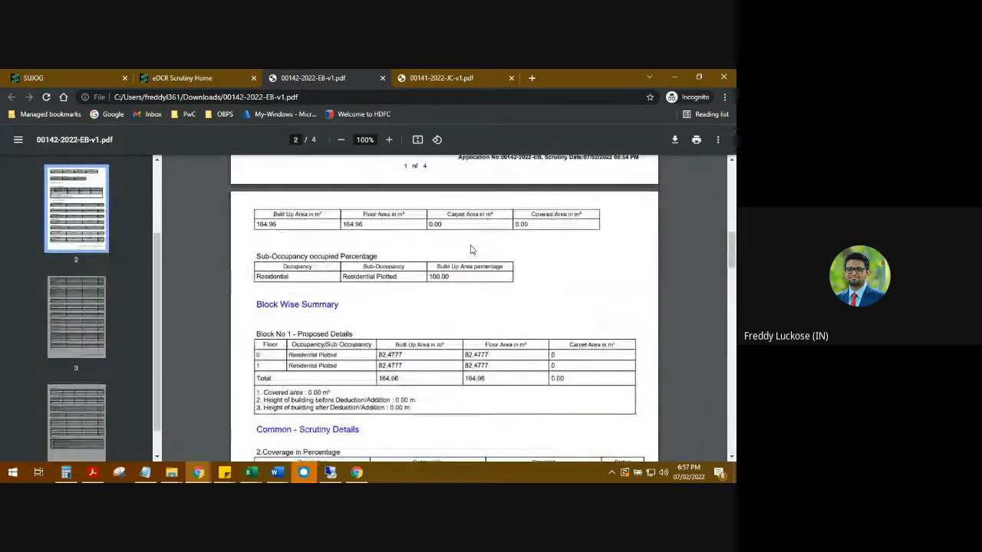
pyautogui.scroll(4, 472, 249)
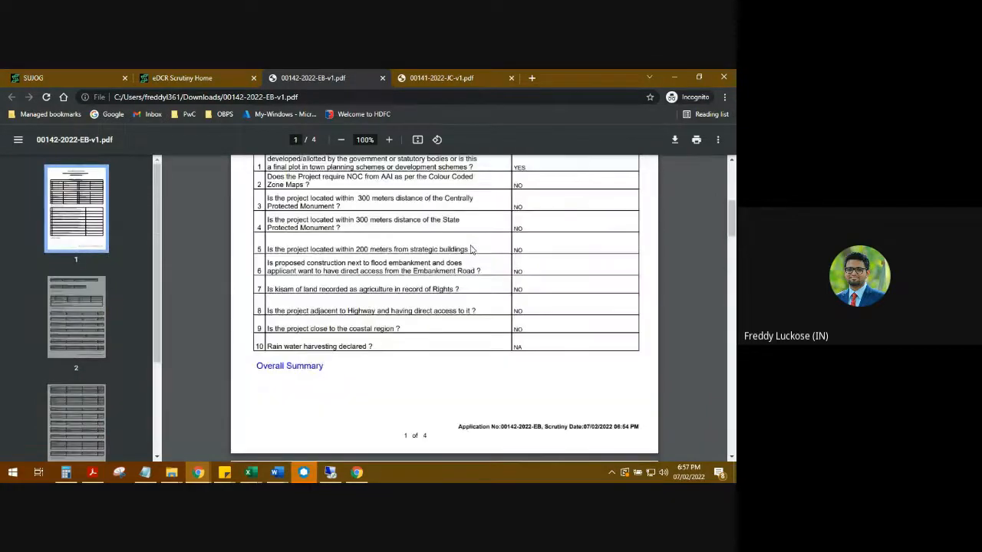
pyautogui.scroll(2, 473, 248)
pyautogui.scroll(3, 473, 248)
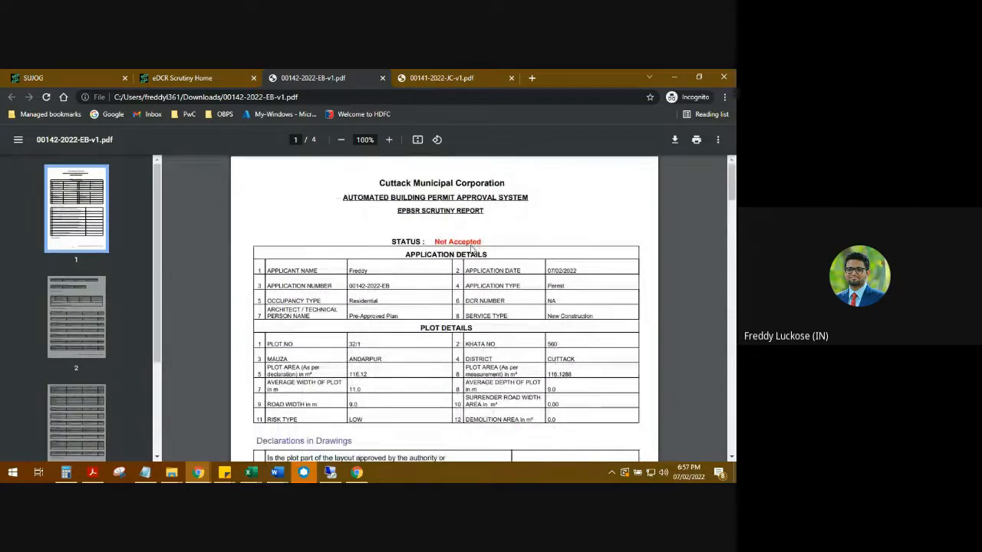
pyautogui.scroll(-3, 473, 249)
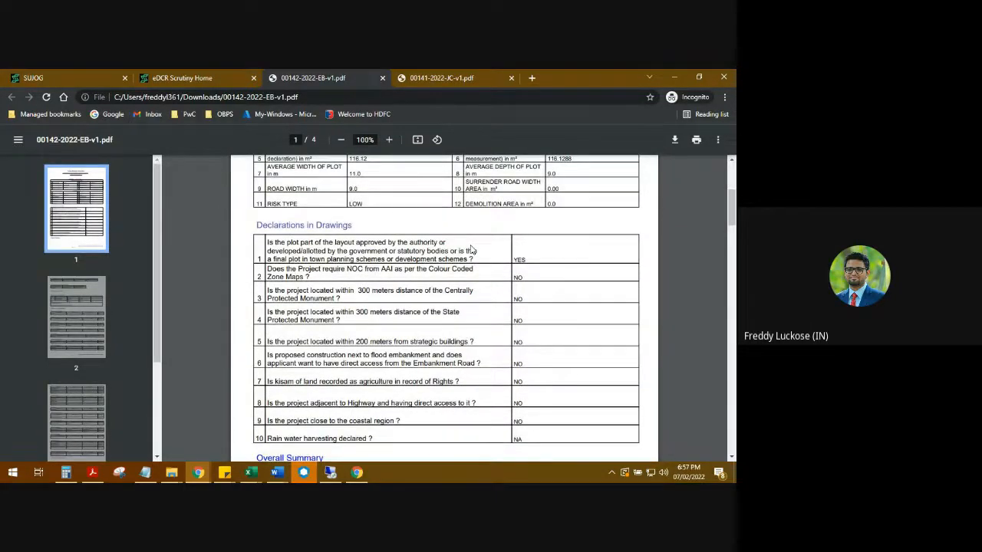
pyautogui.scroll(3, 473, 249)
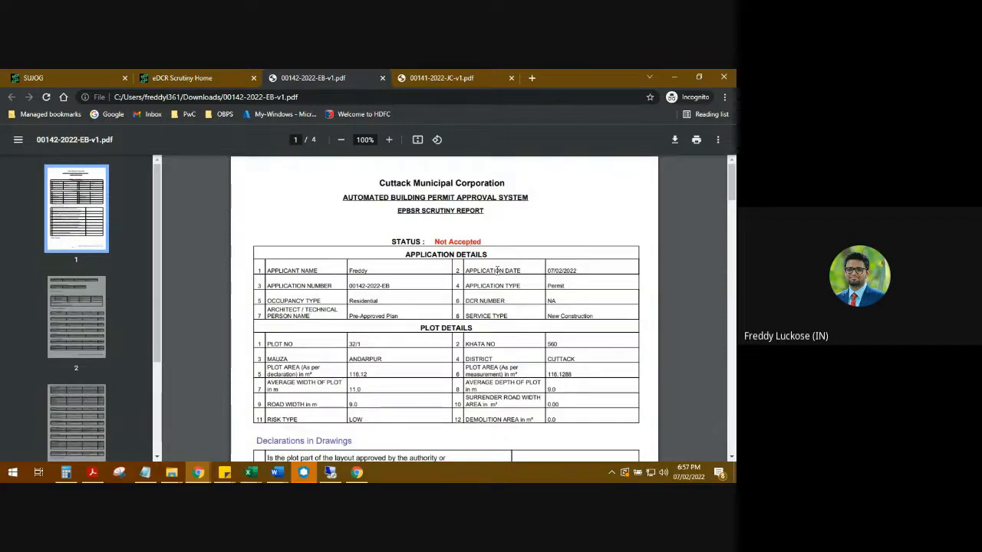
pyautogui.scroll(-10, 497, 270)
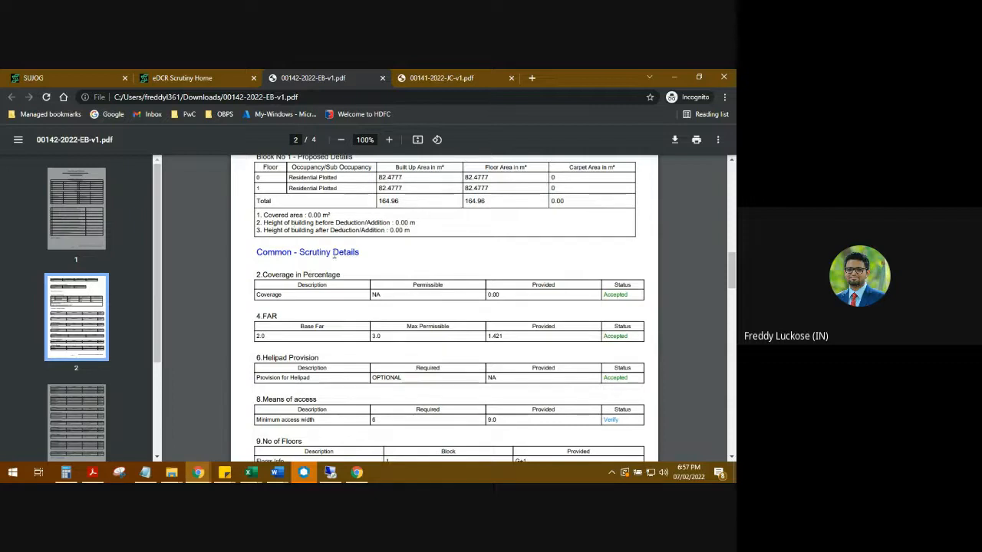
pyautogui.scroll(-10, 473, 309)
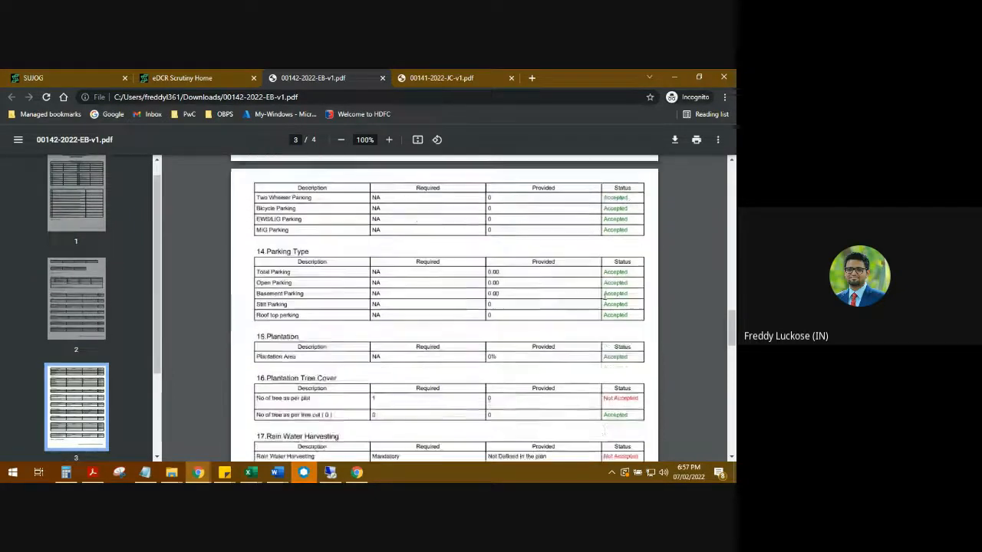
pyautogui.scroll(-2, 605, 295)
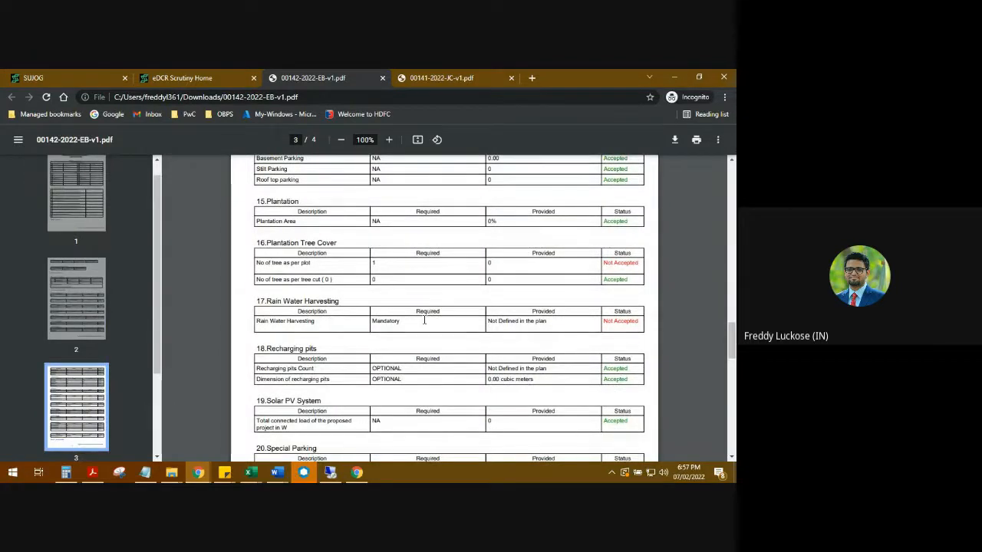
# Step: Switch to the Google Meet call and bring up its Stop recording panel
pyautogui.moveTo(198, 472)
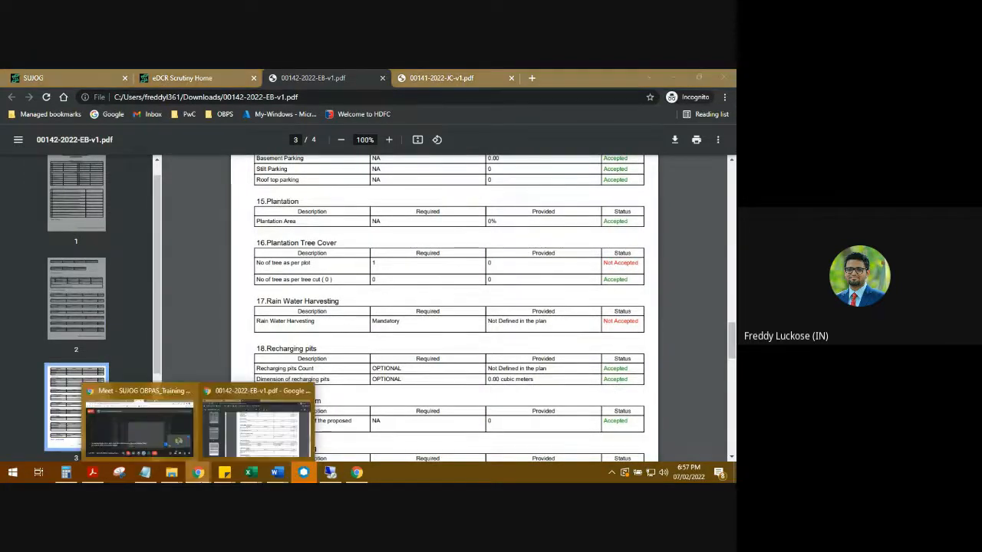
pyautogui.click(180, 441)
pyautogui.click(430, 434)
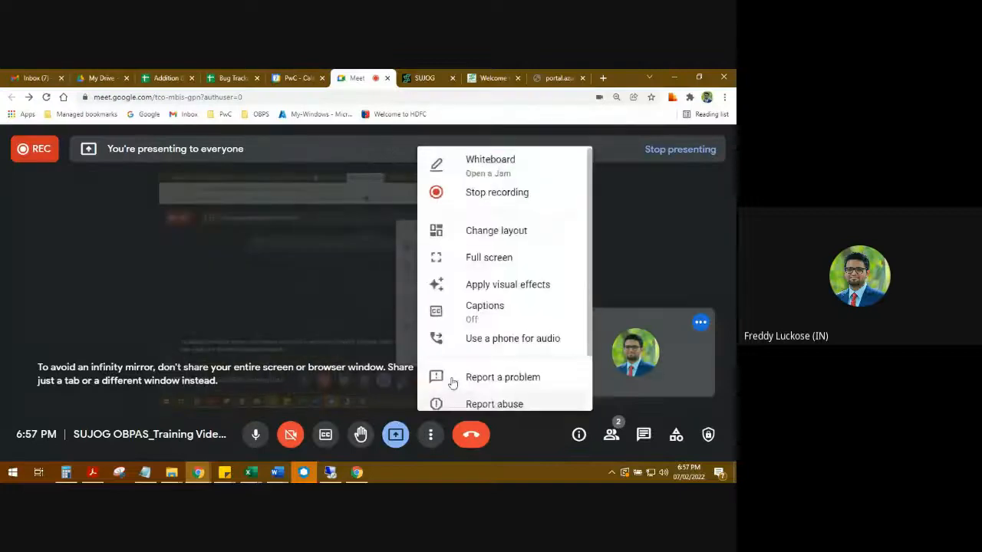
pyautogui.click(496, 193)
pyautogui.scroll(-3, 596, 357)
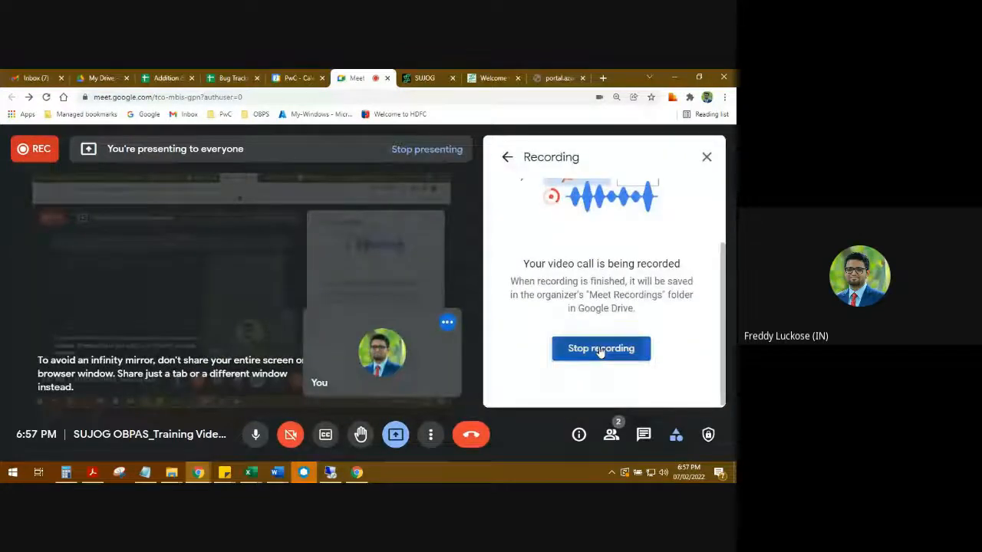